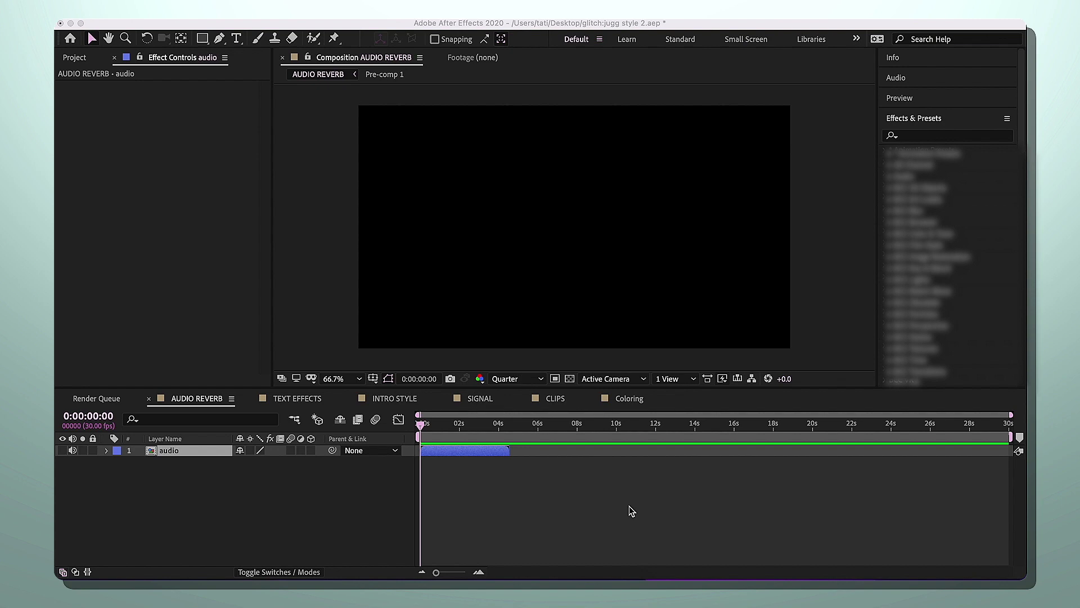
- Find the Reverb effect and apply it to the audio layer
click(947, 136)
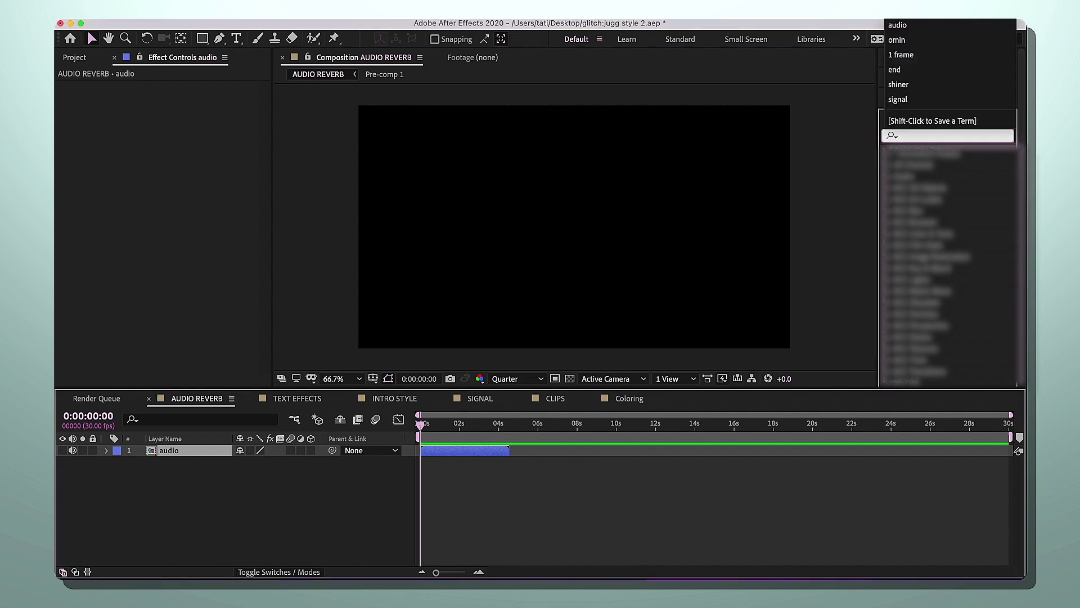
text(reverb)
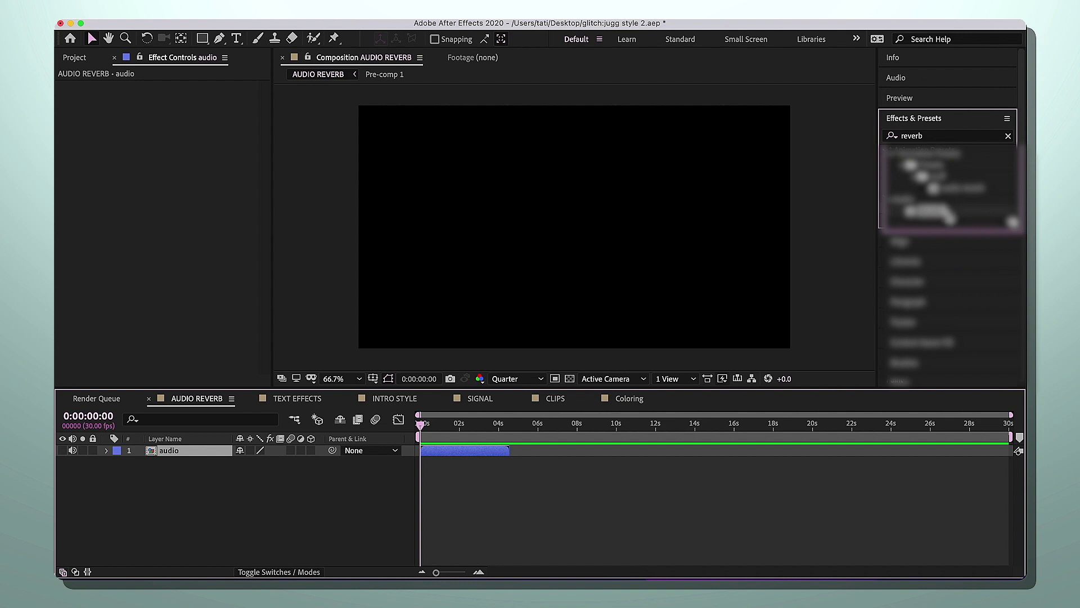
double_click(928, 212)
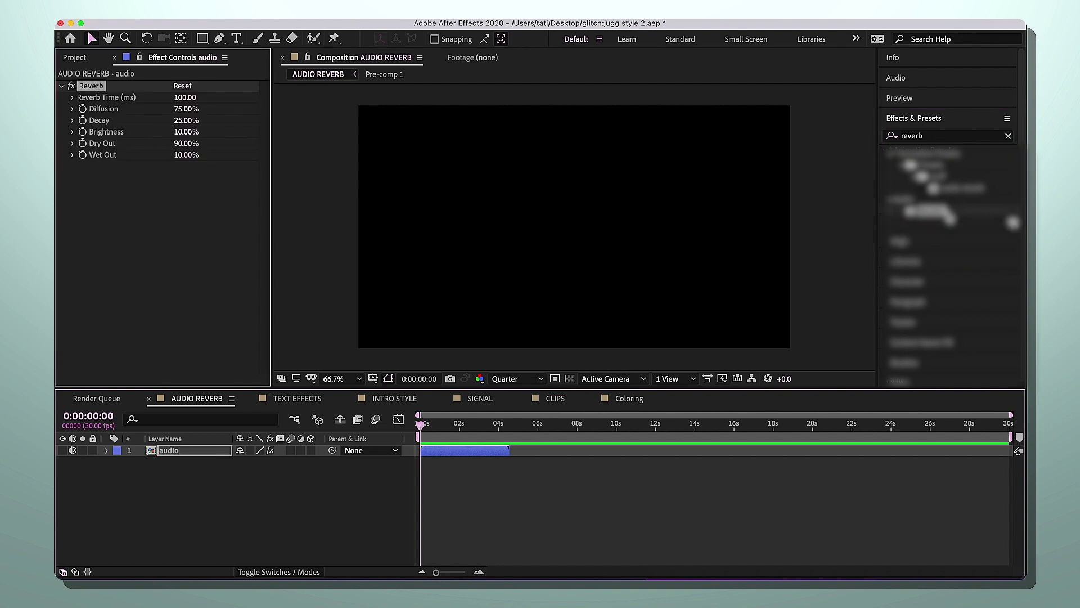
- Set the Reverb effect's Reverb Time to 70 ms and its Diffusion to 50%
click(181, 99)
text(70)
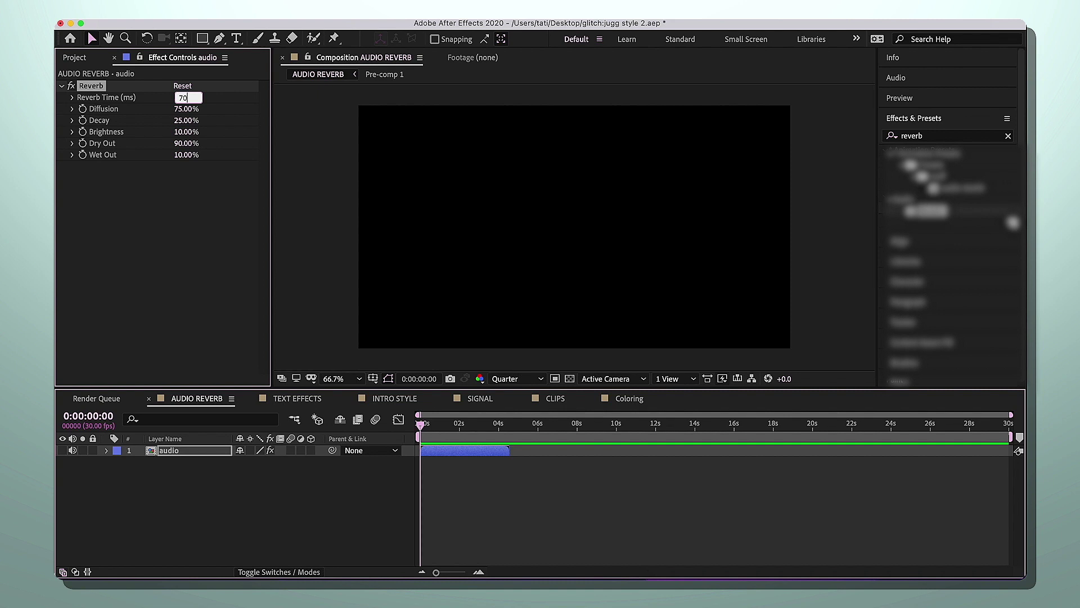
key(Return)
click(184, 109)
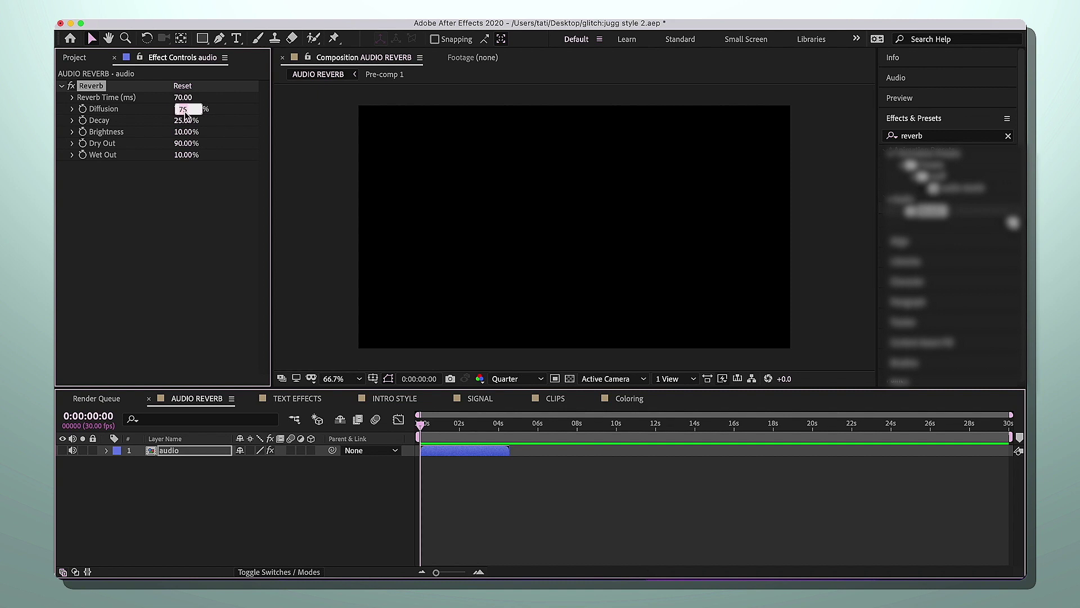
text(50)
key(Return)
- Set the Reverb effect's Brightness to 100% and its Dry Out to 0%
click(185, 133)
text(100)
key(Return)
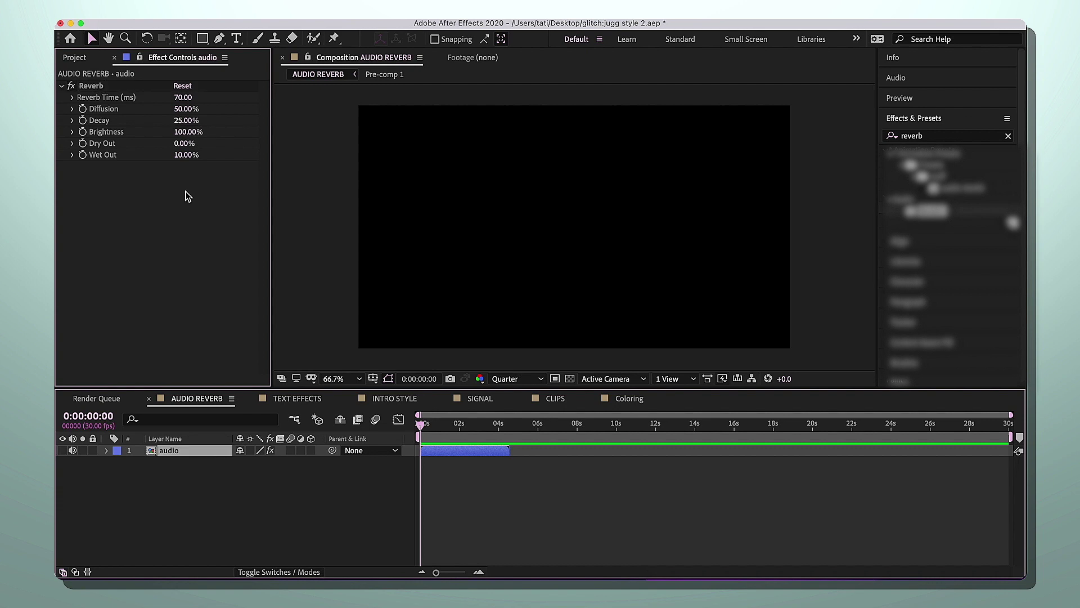
click(181, 144)
text(15)
text(0)
key(Return)
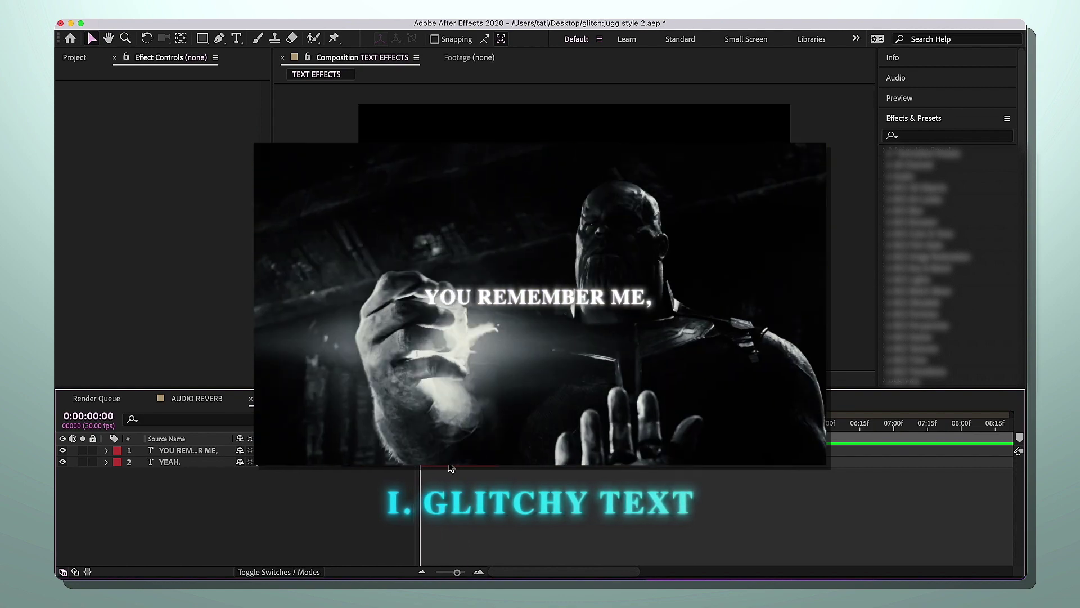
- Add a Tracking animator to the YEAH. text layer in the TEXT EFFECTS composition
click(450, 467)
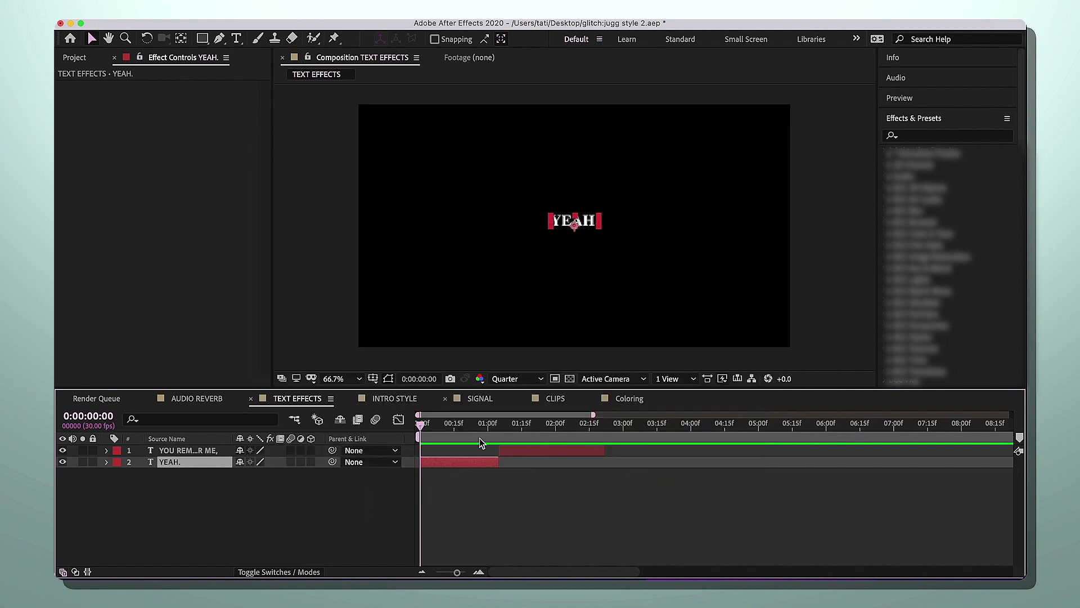
click(482, 493)
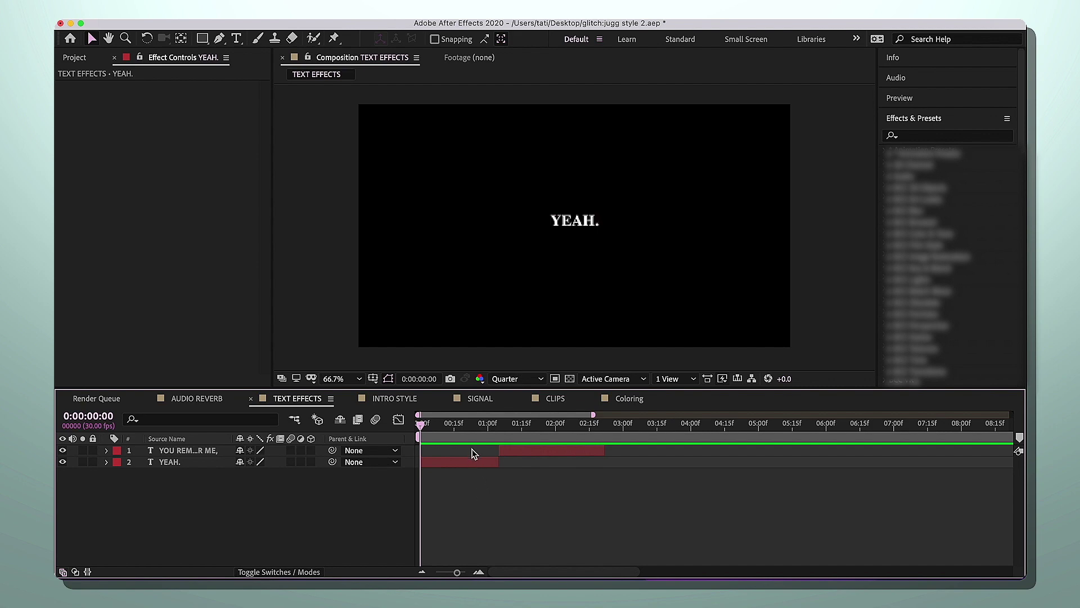
click(107, 462)
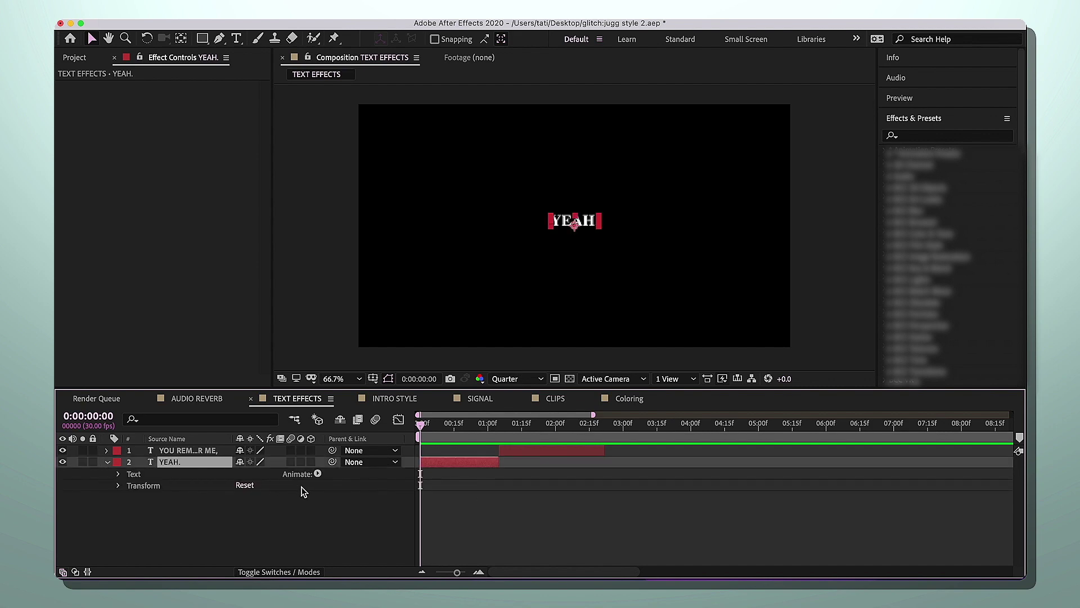
click(318, 474)
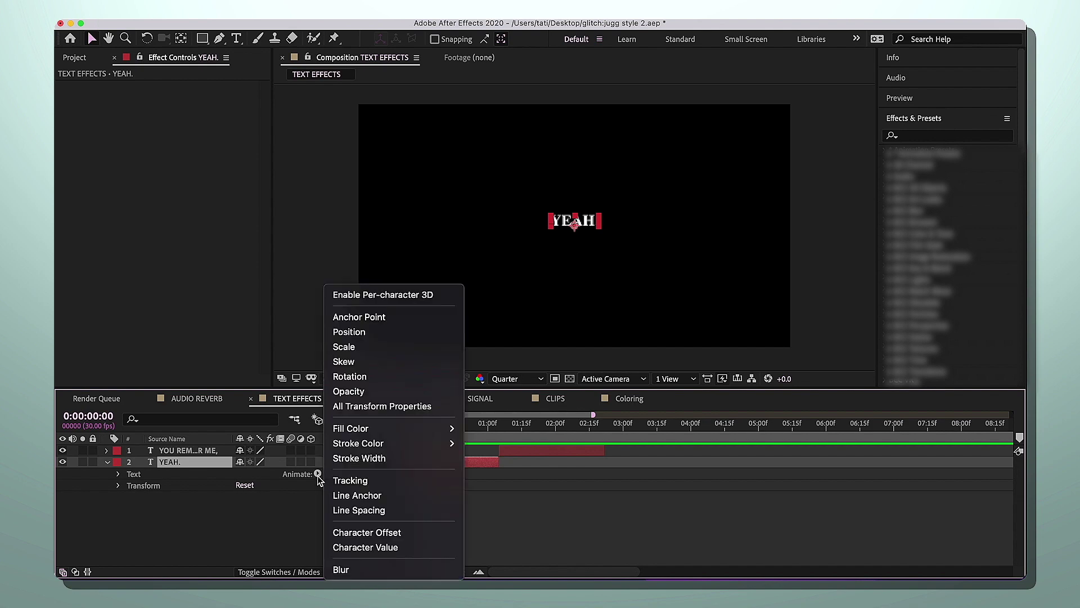
click(396, 481)
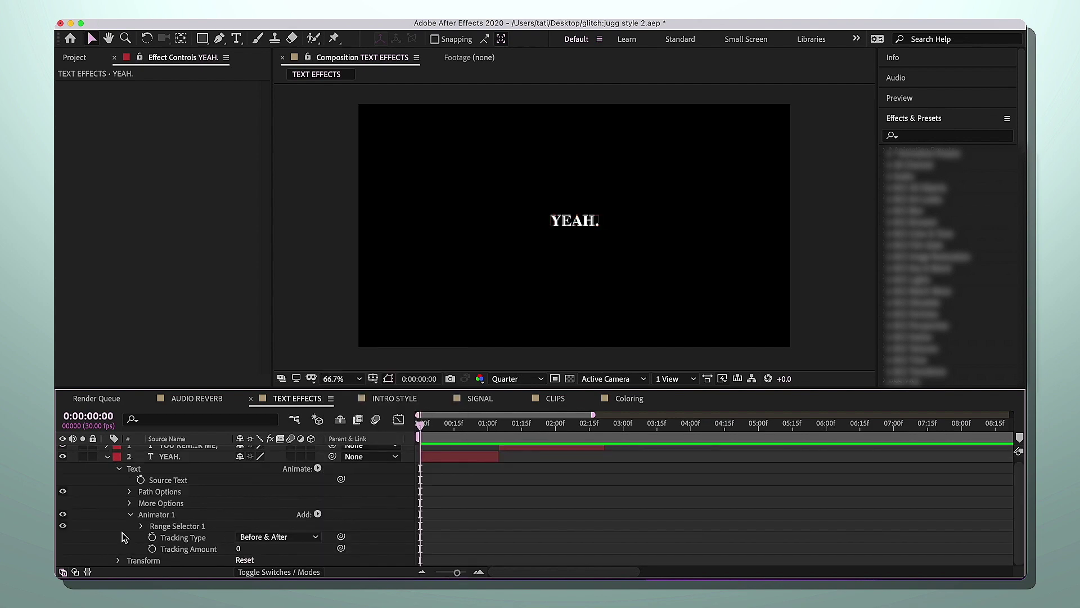
- Keyframe the YEAH. layer's Tracking Amount from 0 at its first frame to 9 at its last frame, 0:00:01:04
click(152, 549)
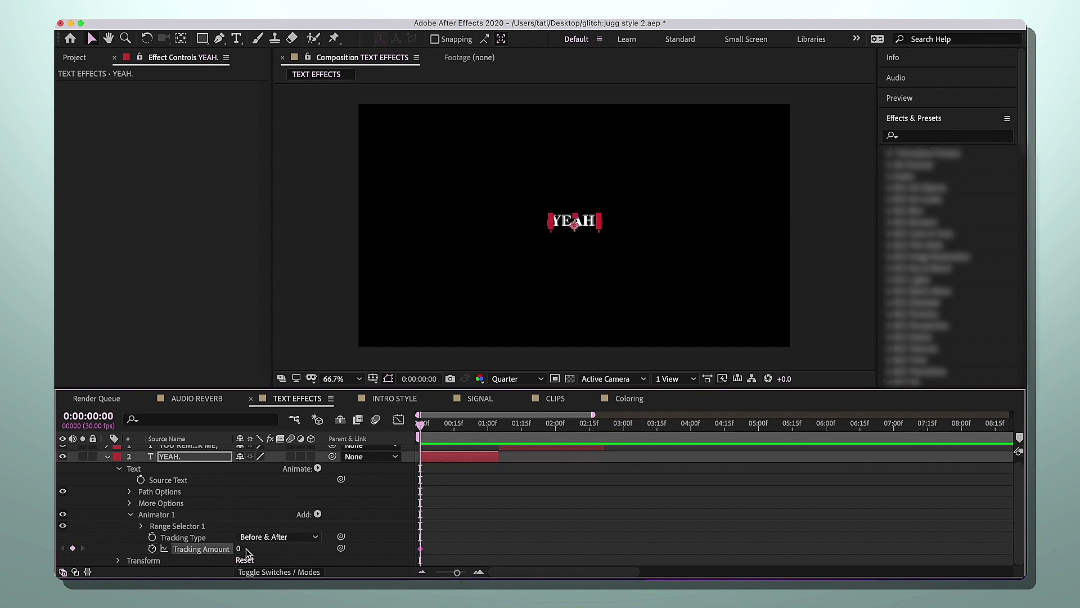
key(o)
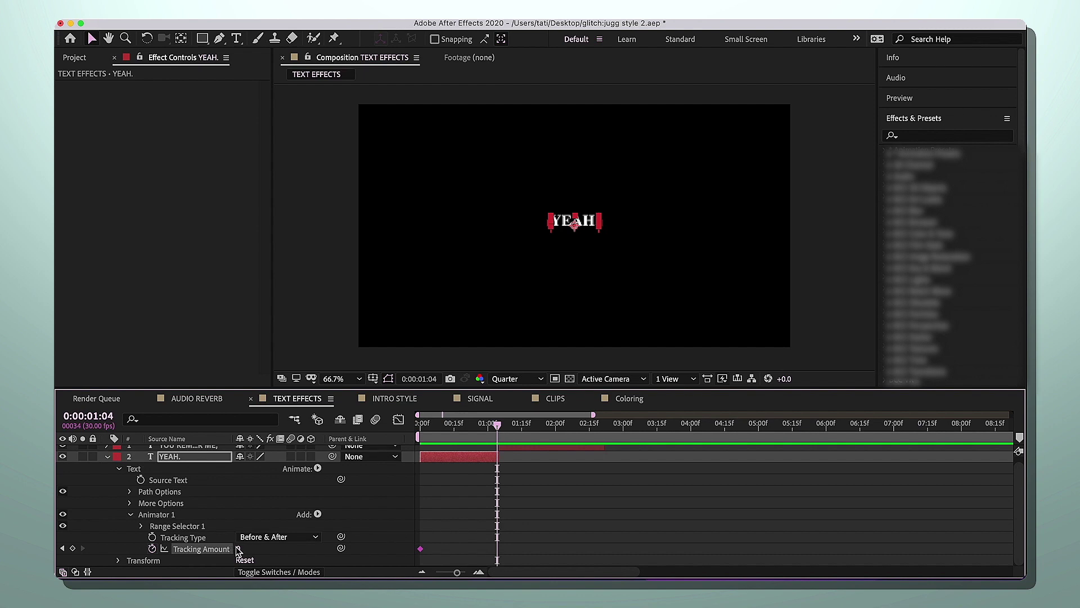
click(237, 549)
text(9)
key(Return)
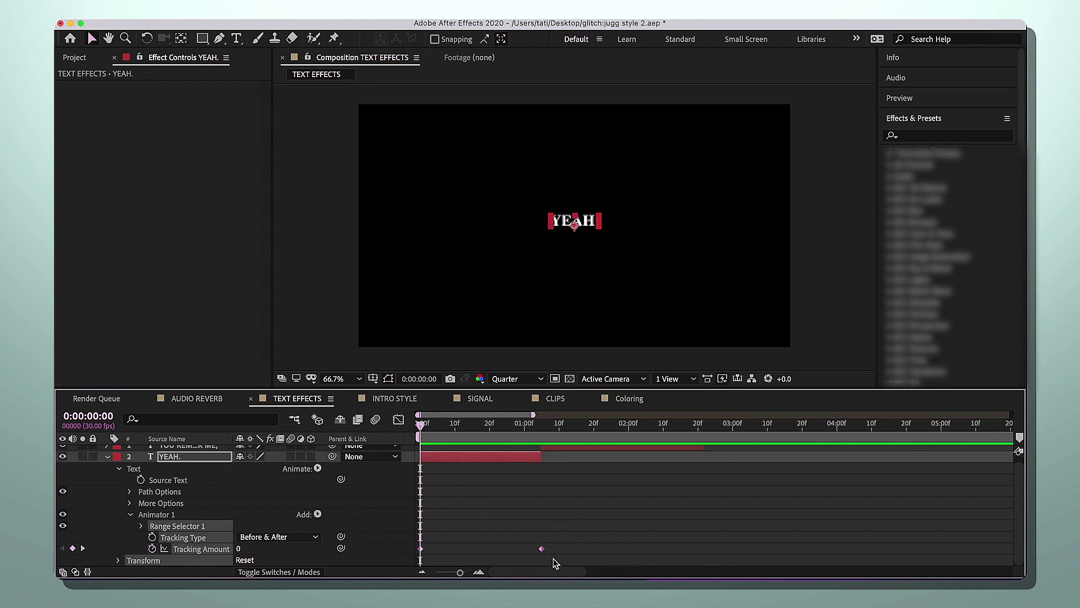
- Paste the tracking animation onto the YOU REMEMBER ME, layer from 0:00:01:05 to its end, and collapse both layers' properties
scroll(531, 498, right, 2)
scroll(532, 498, up, 1)
click(514, 426)
click(522, 451)
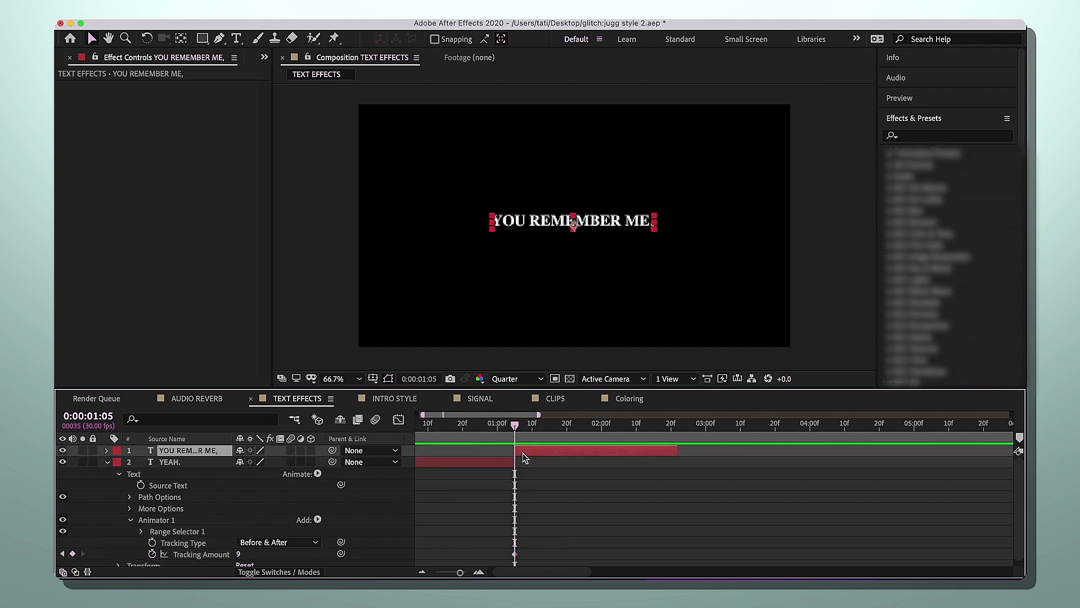
key(super+v)
key(u)
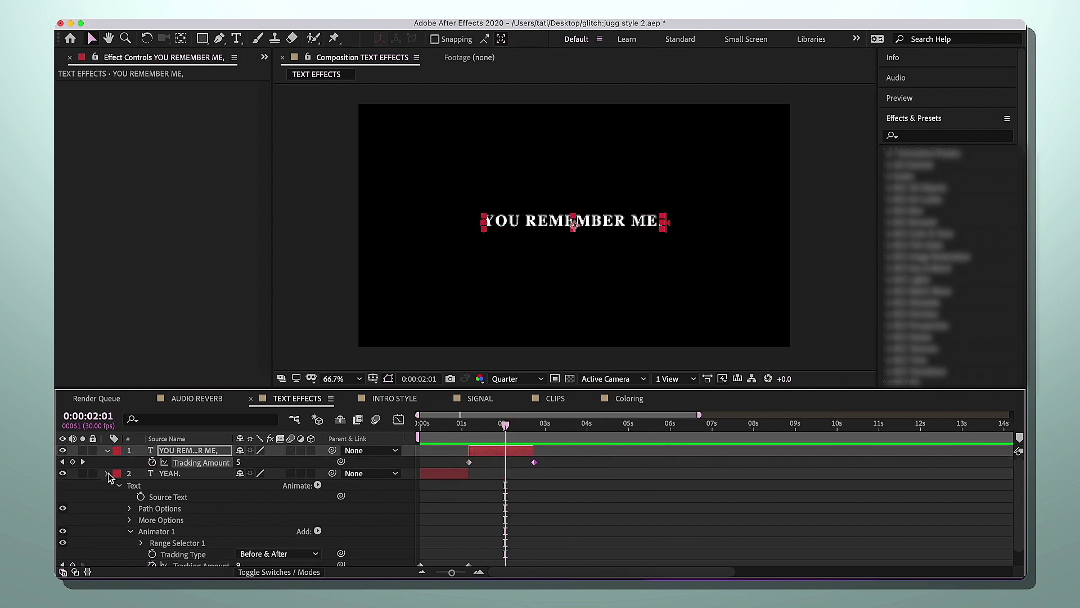
click(109, 475)
click(106, 450)
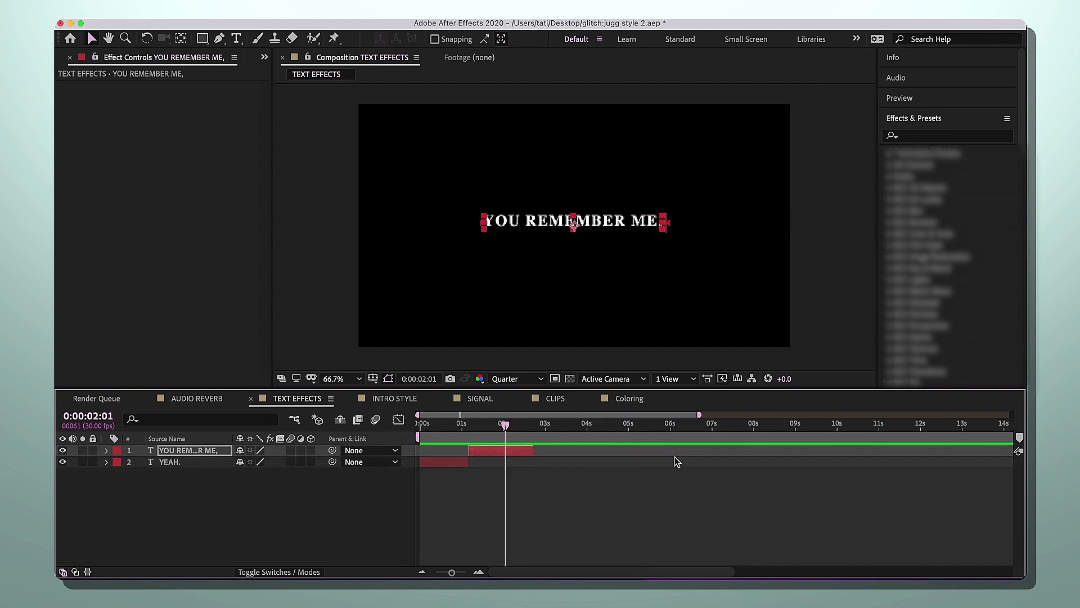
- Apply Deep Glow to the YEAH. layer with a Radius of 40 and return the preview resolution to Quarter
key(Home)
click(956, 136)
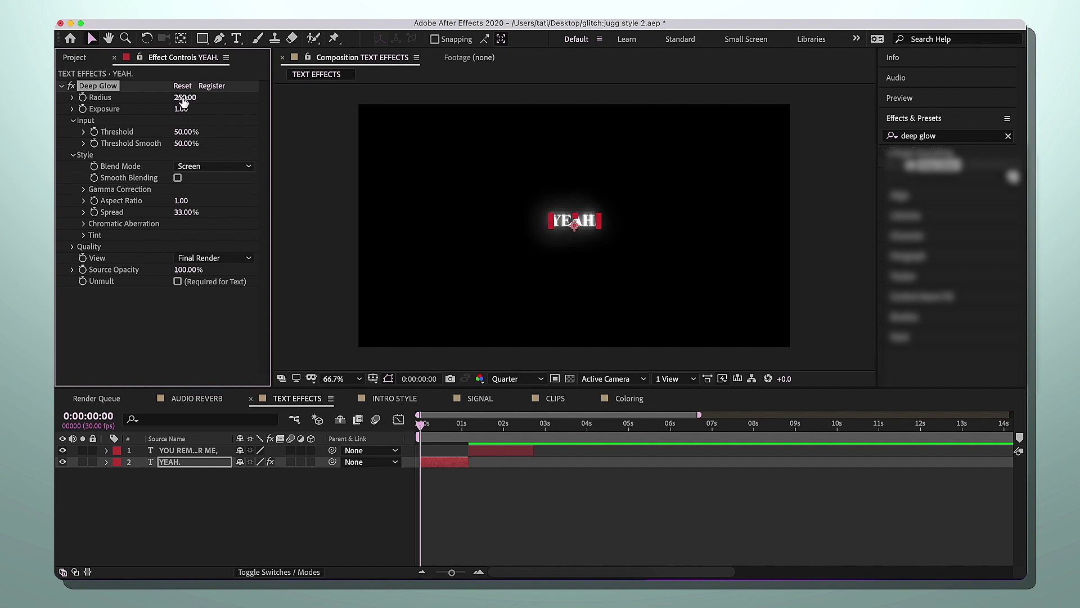
drag(185, 98, 63, 97)
key(super+j)
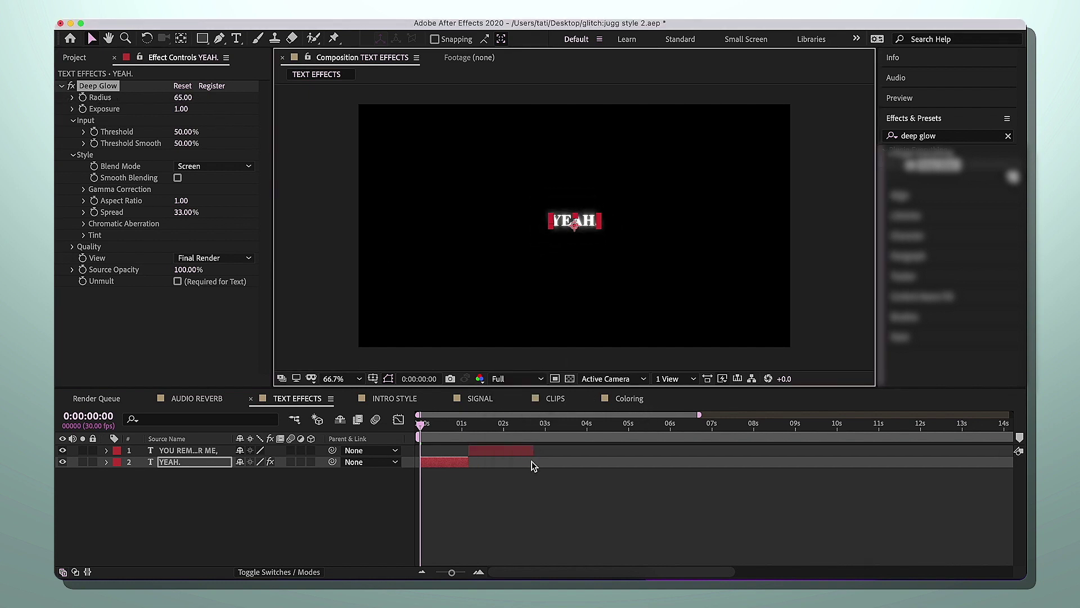
click(537, 498)
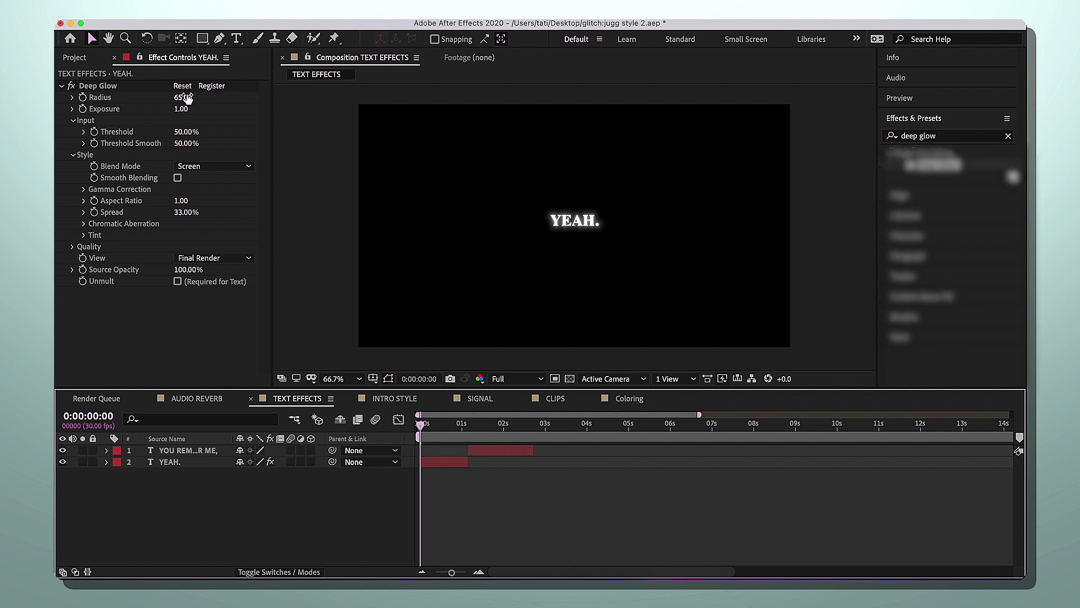
drag(181, 97, 172, 96)
click(620, 250)
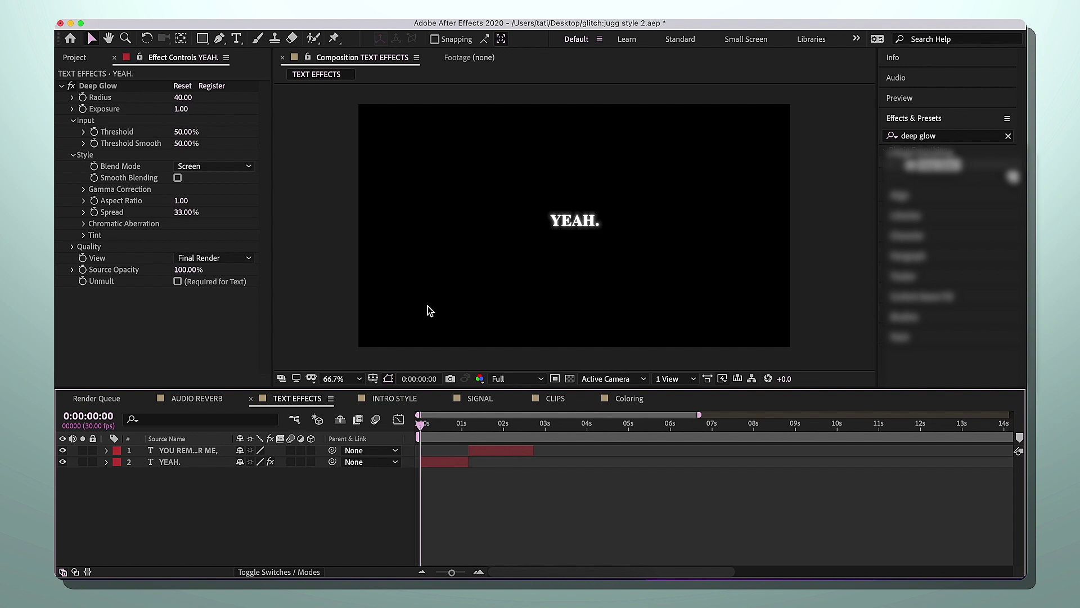
click(515, 378)
click(512, 459)
- Apply the Drop Shadow effect to the YEAH. layer and set the preview resolution to Full
click(977, 135)
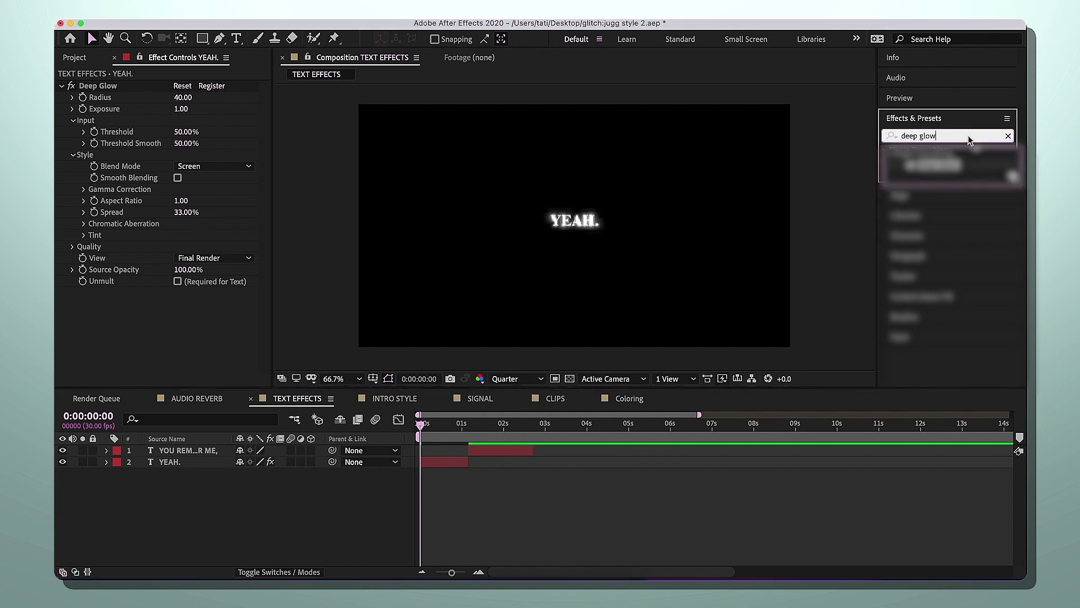
text(drop sha)
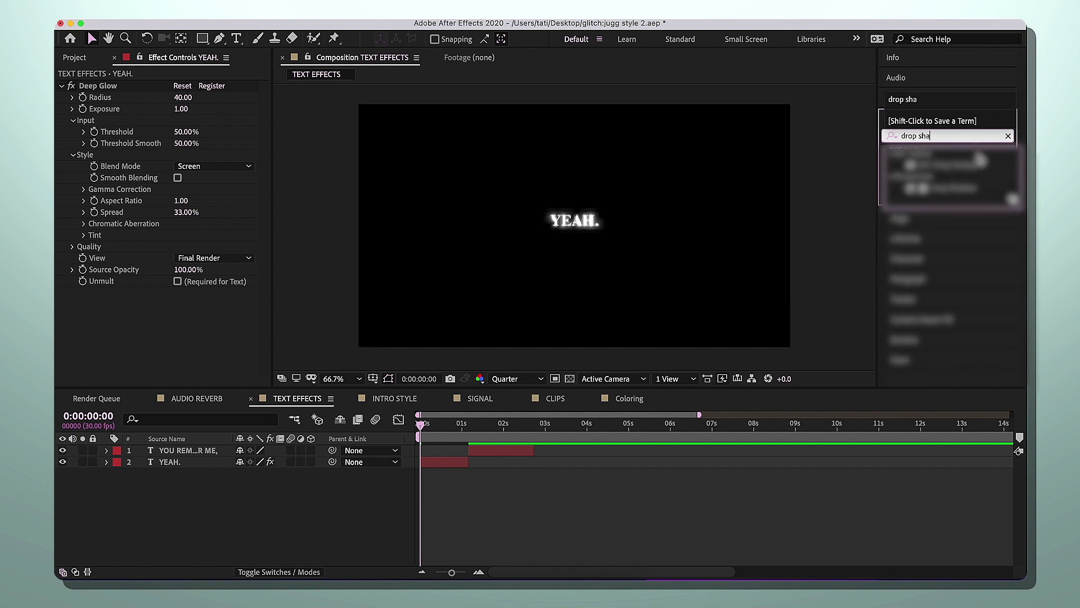
click(959, 189)
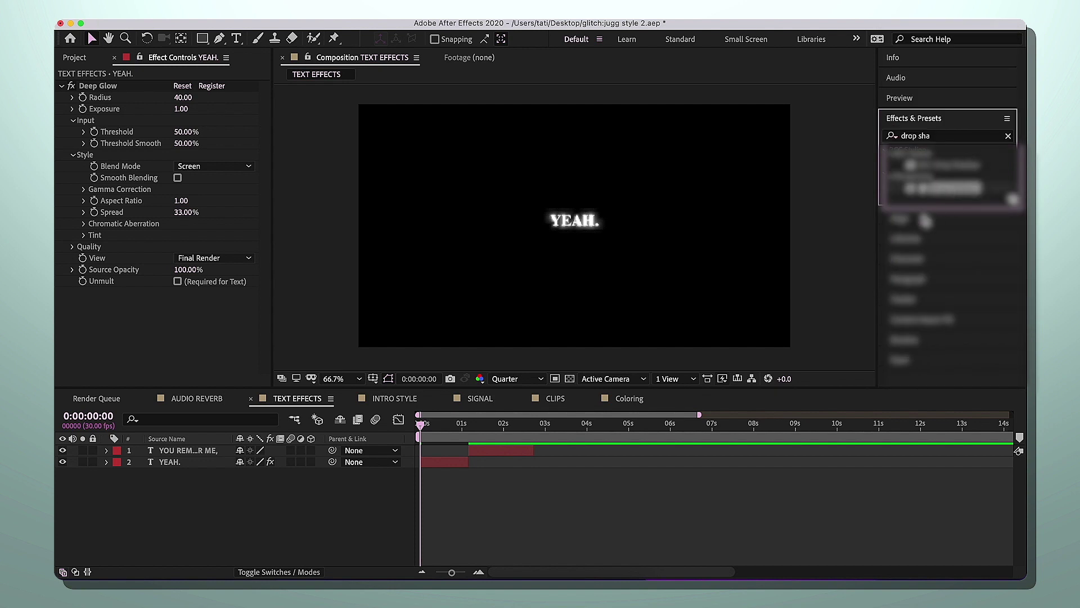
click(455, 461)
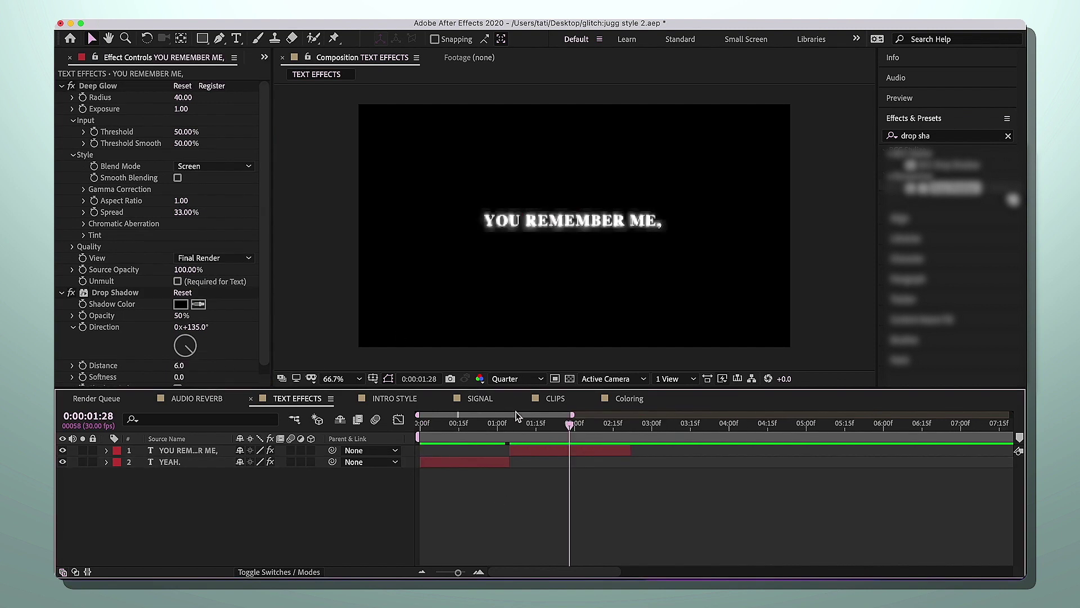
click(517, 379)
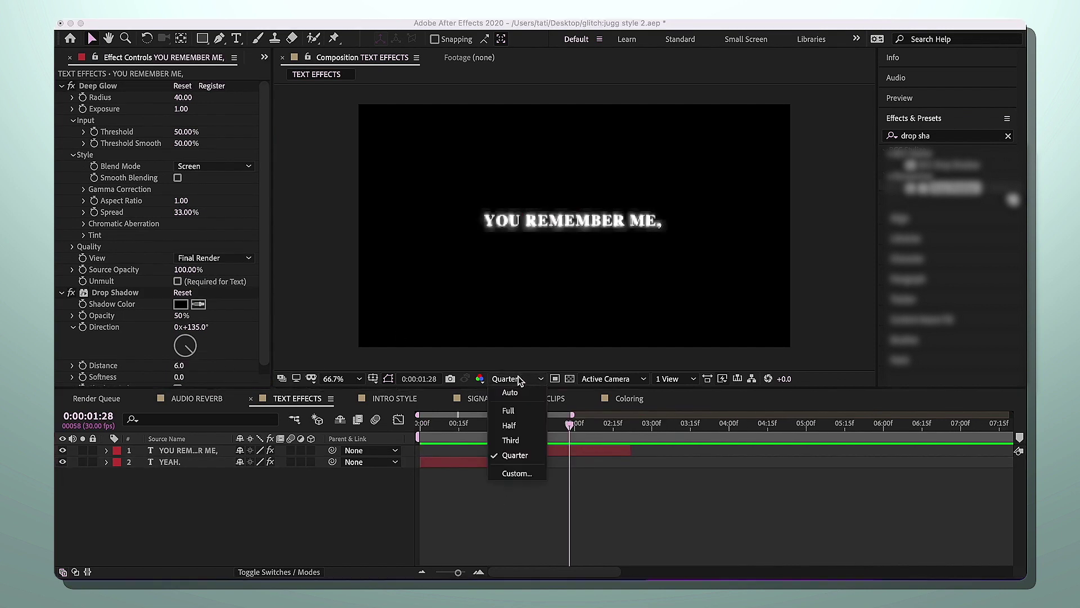
click(509, 411)
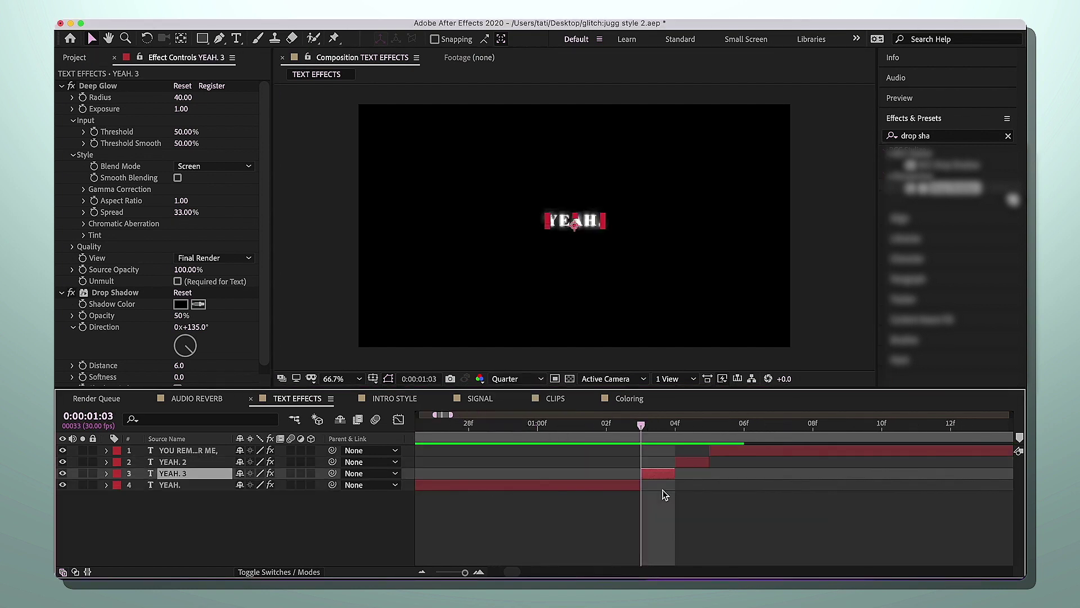
- Scale the one-frame YEAH. 3 layer at 0:00:01:03 up to 255%
key(Page_Up)
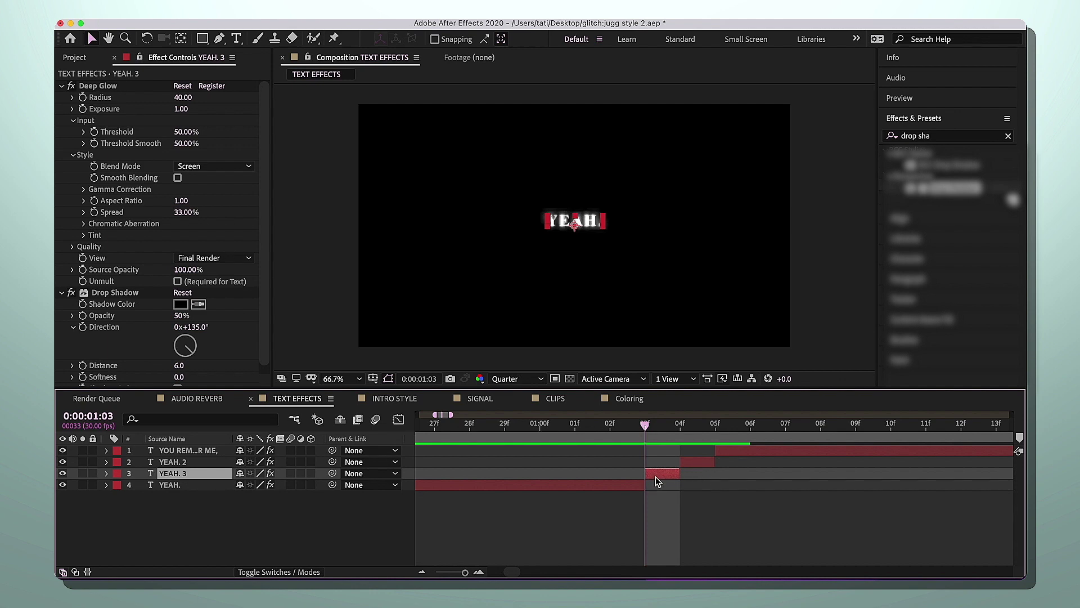
key(s)
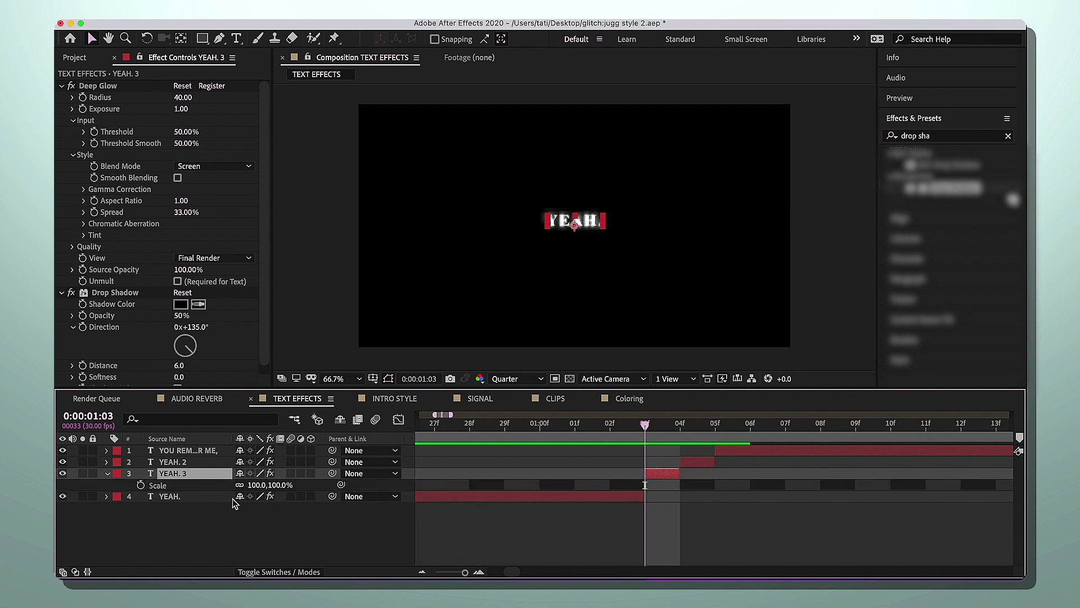
drag(257, 485, 381, 484)
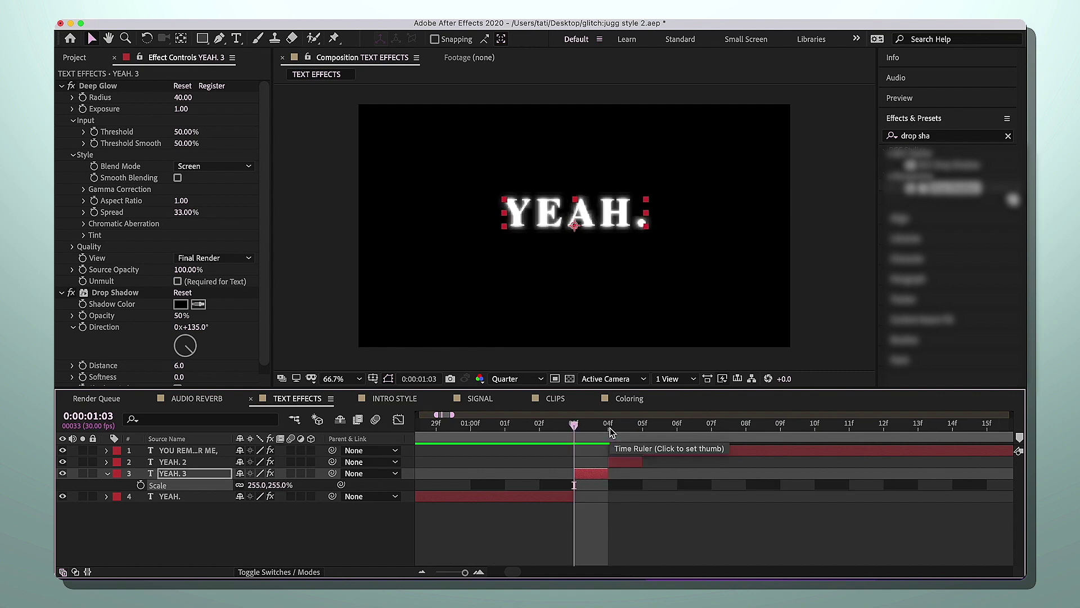
- Unlink the scale dimensions of the one-frame YEAH. 2 layer at 0:00:01:04 and stretch only its width to 317%
click(610, 431)
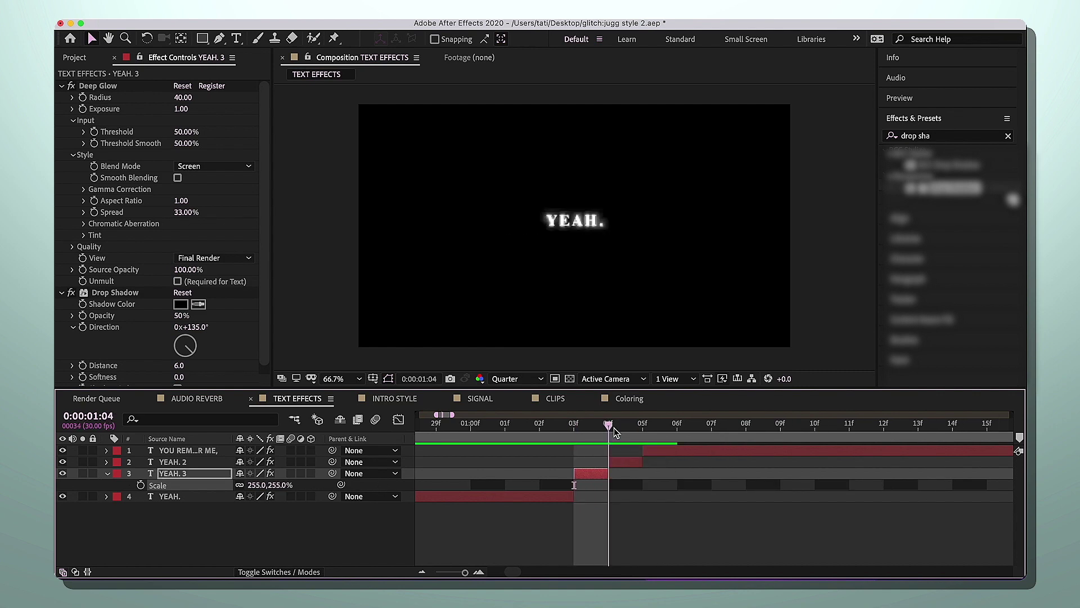
click(623, 460)
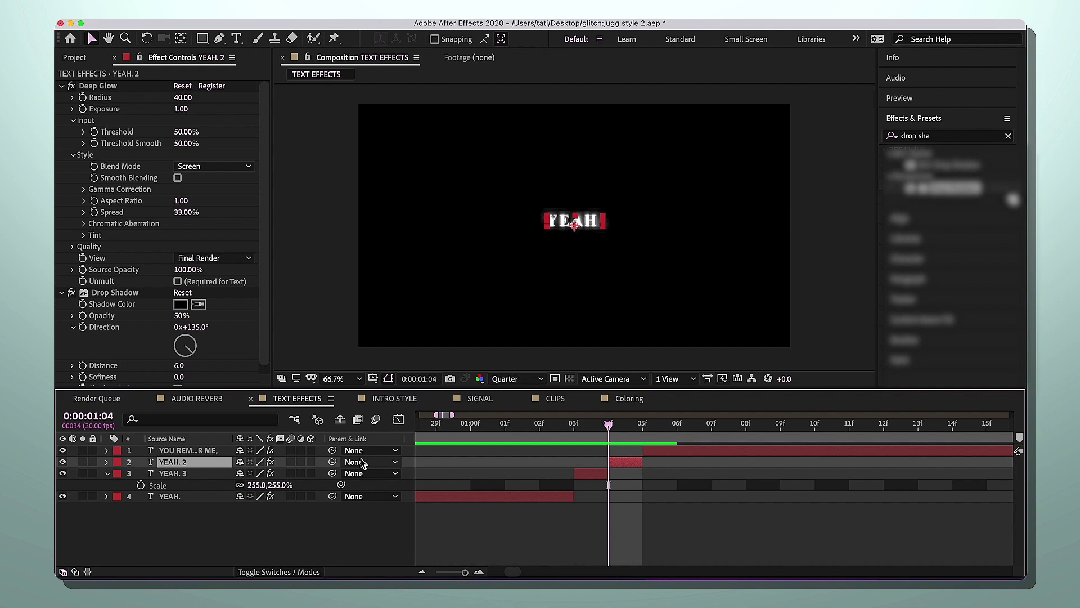
key(s)
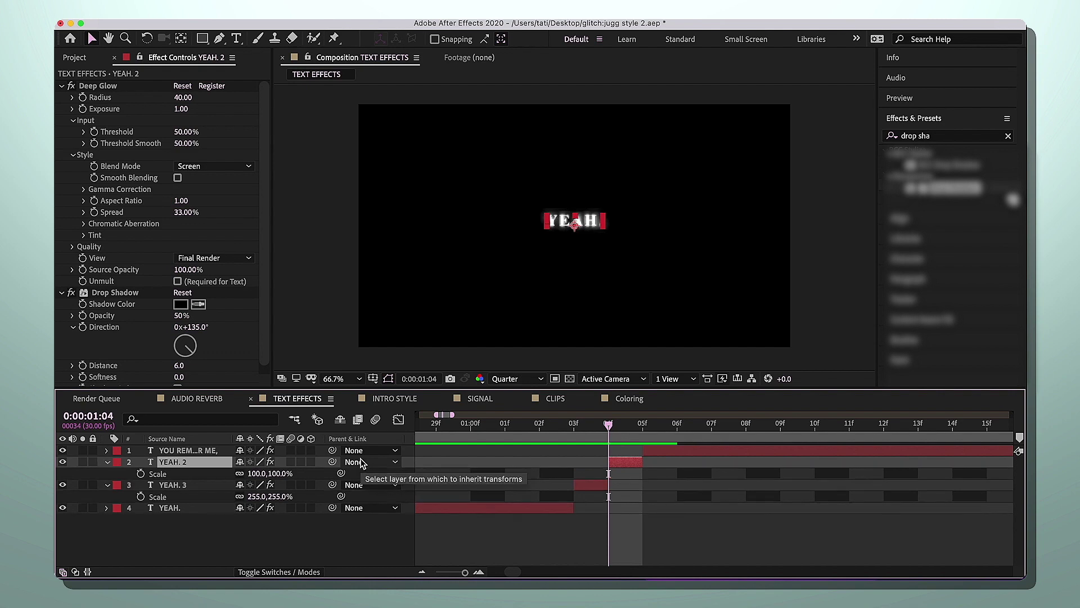
click(241, 473)
drag(284, 473, 370, 473)
key(super+z)
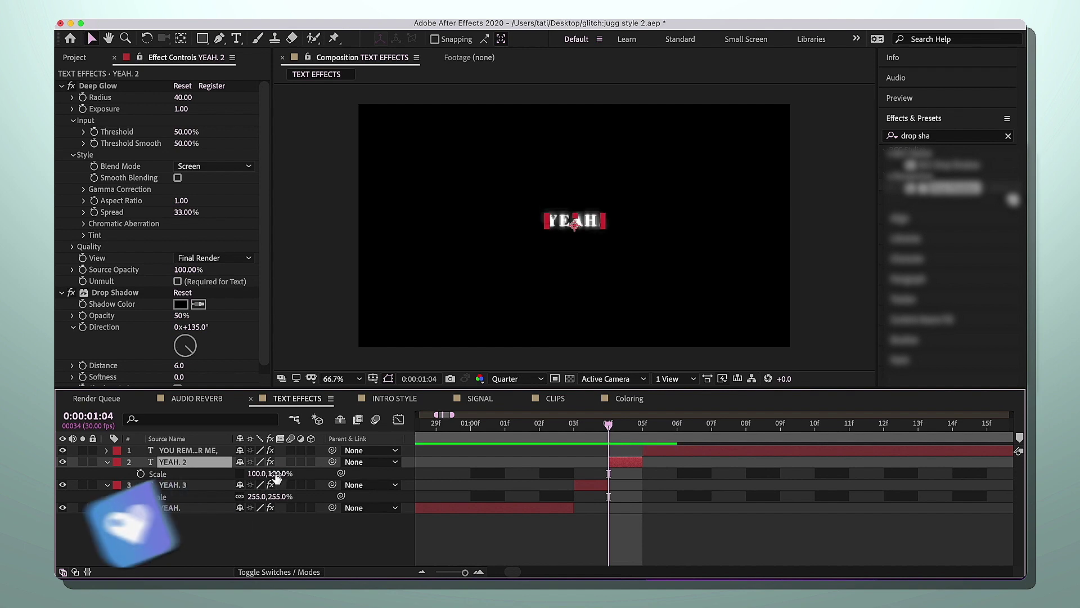
drag(277, 474, 419, 478)
key(super+z)
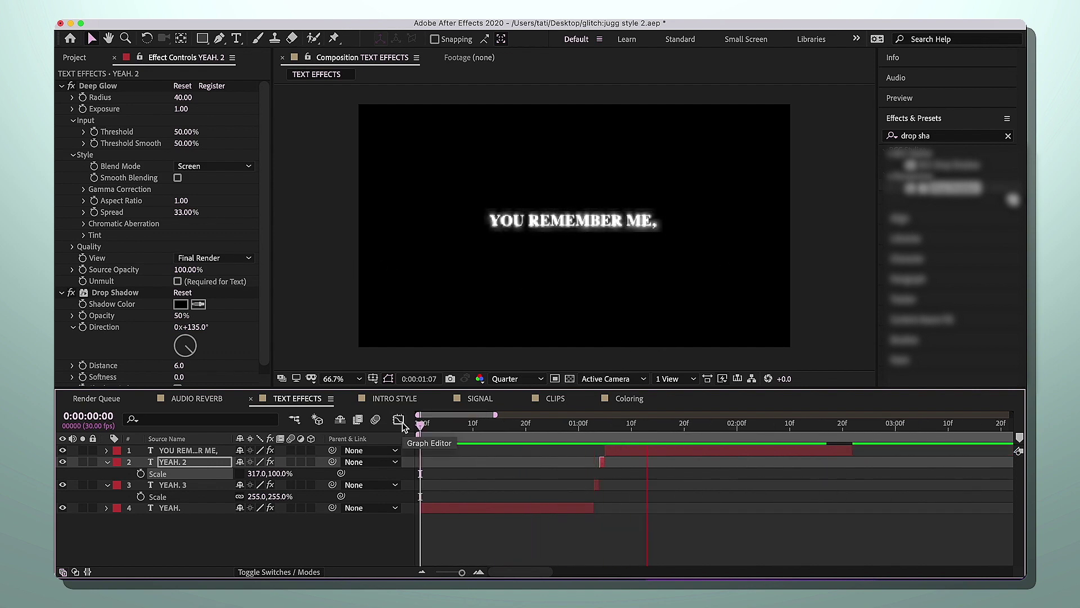
- Split the YOU REMEMBER ME, layer at 0:00:01:06 to leave a one-frame piece at its start
click(425, 430)
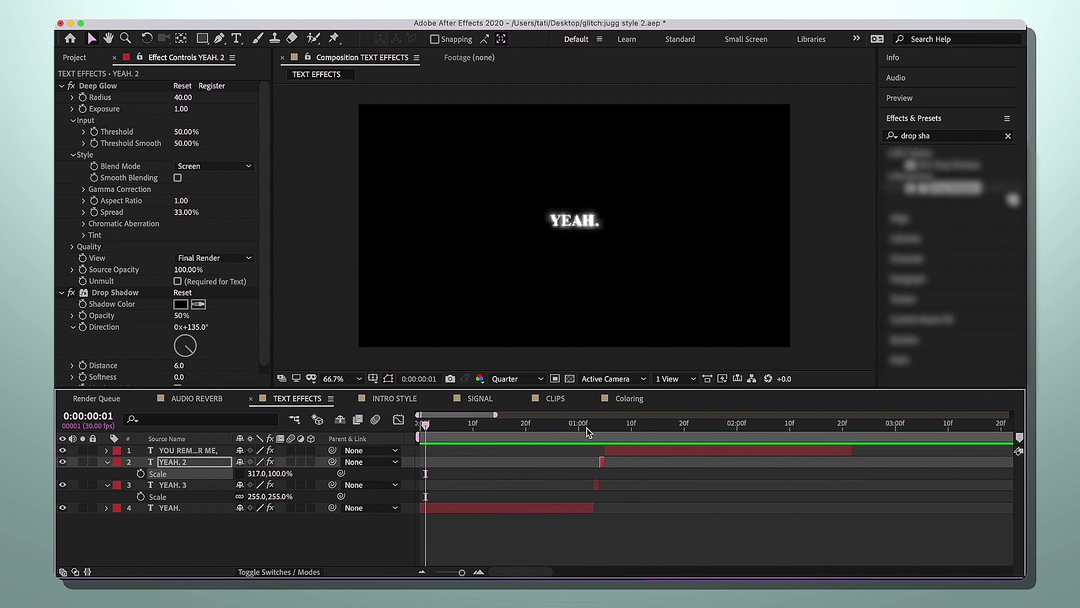
click(600, 428)
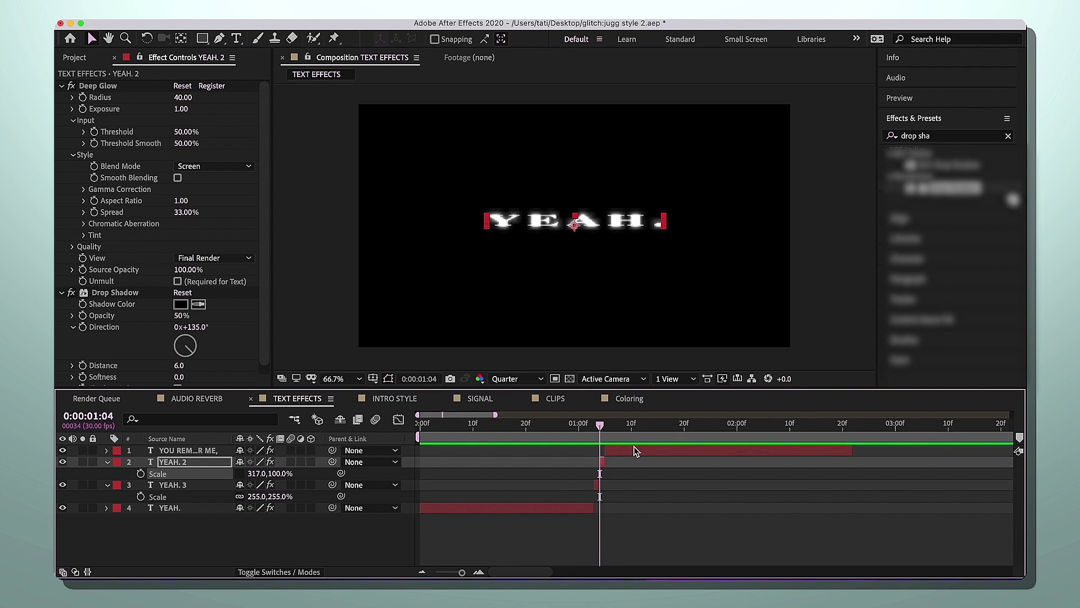
key(Page_Down)
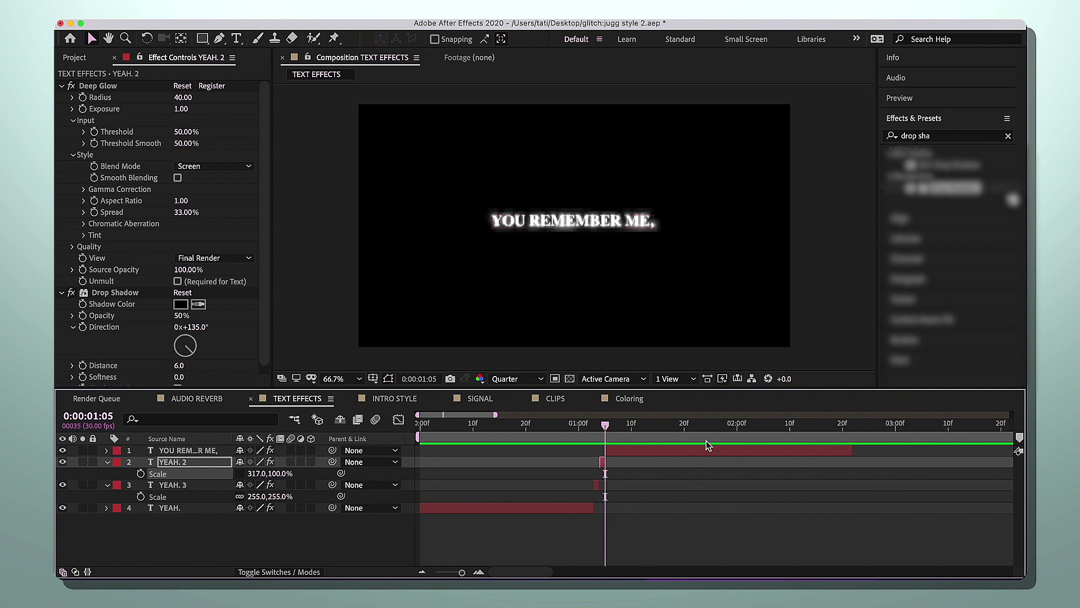
scroll(596, 477, up, 5)
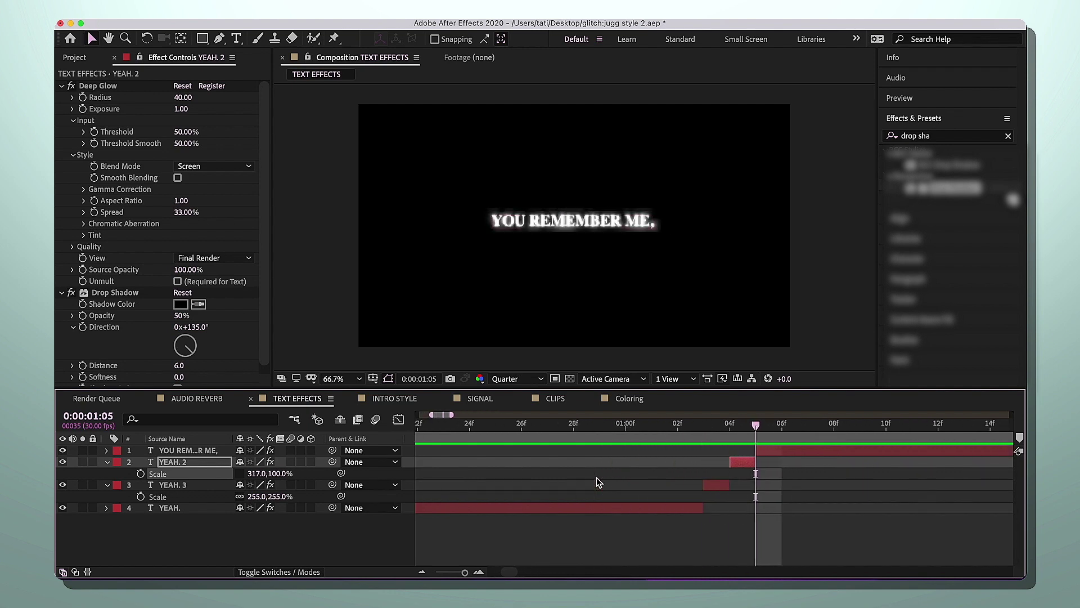
scroll(691, 464, right, 2)
key(Page_Down)
click(676, 451)
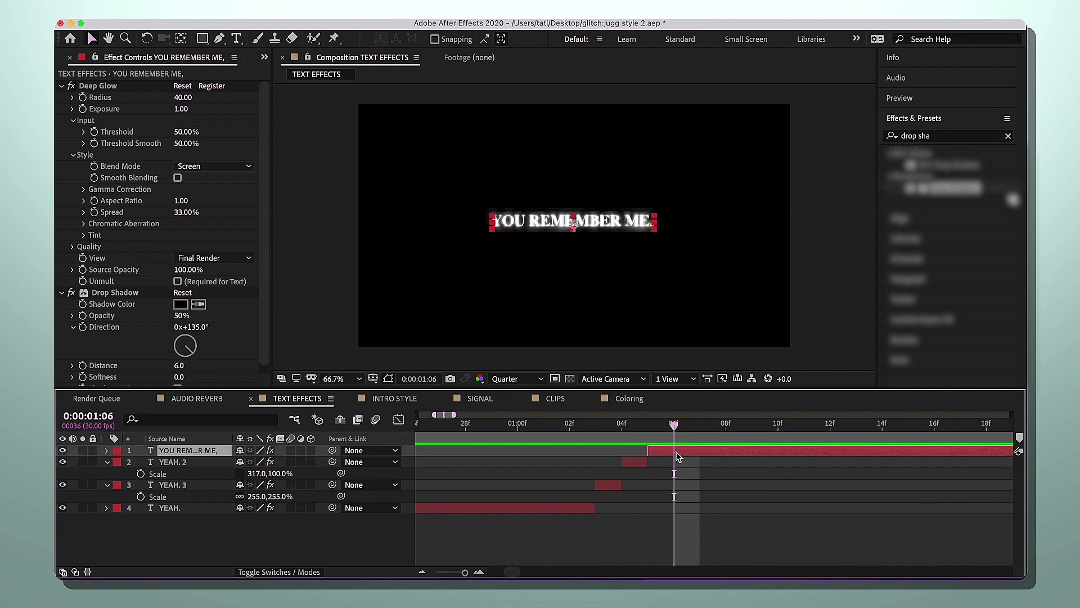
key(super+shift+d)
- Stretch the width of the one-frame YOU REMEMBER ME, layer at 0:00:01:05 with unlinked scale dimensions and preview the text
key(Page_Up)
click(653, 461)
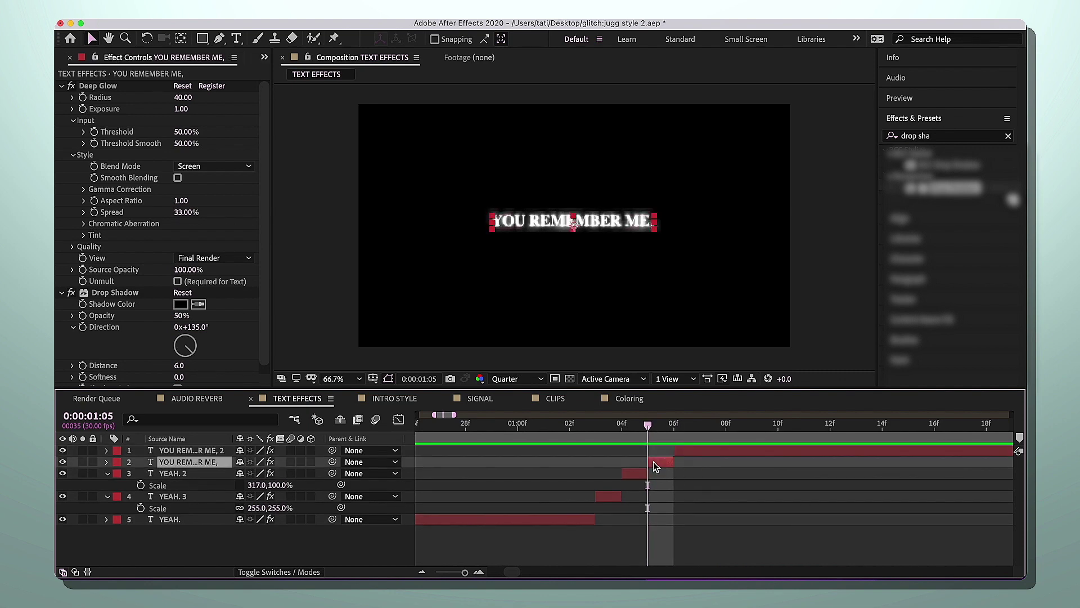
key(s)
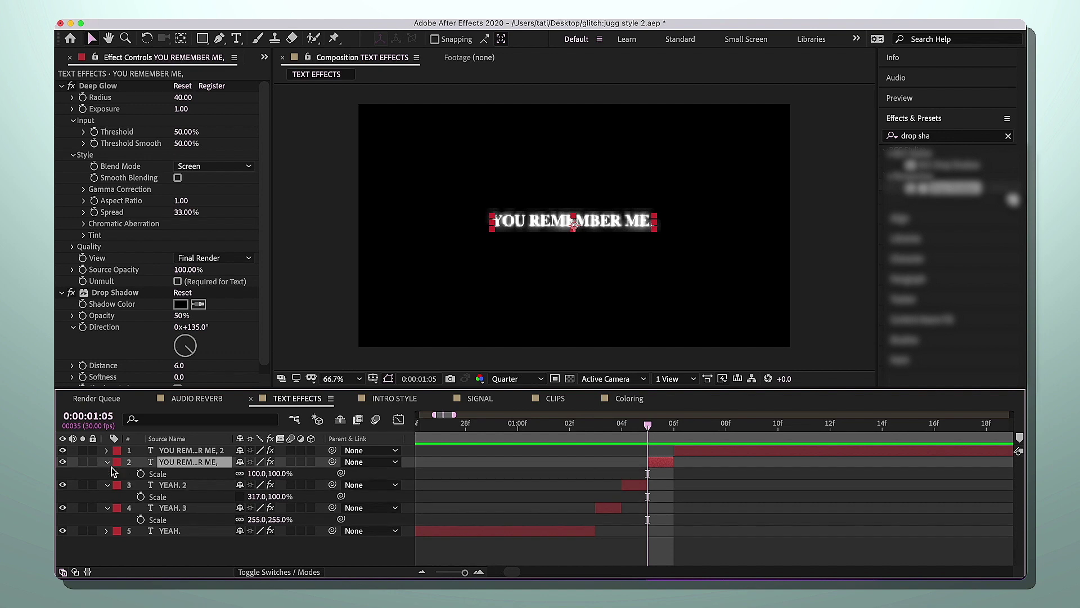
click(240, 474)
drag(281, 473, 450, 472)
key(space)
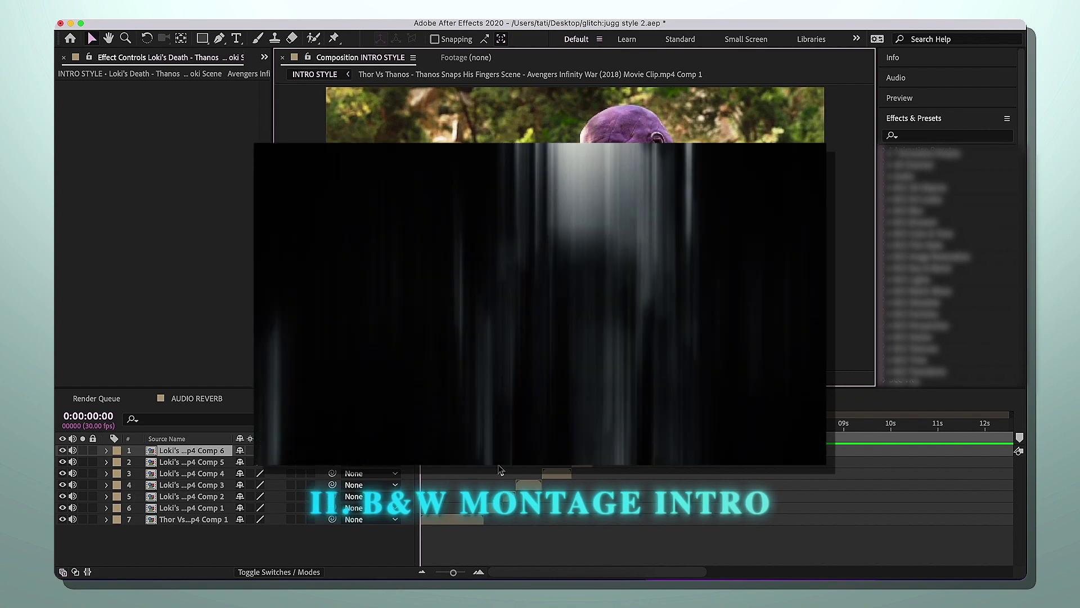
- Apply BCC Directional Blur to the Loki's Comp 1 clip, which starts at 0:00:01:11 in the INTRO STYLE composition
key(=)
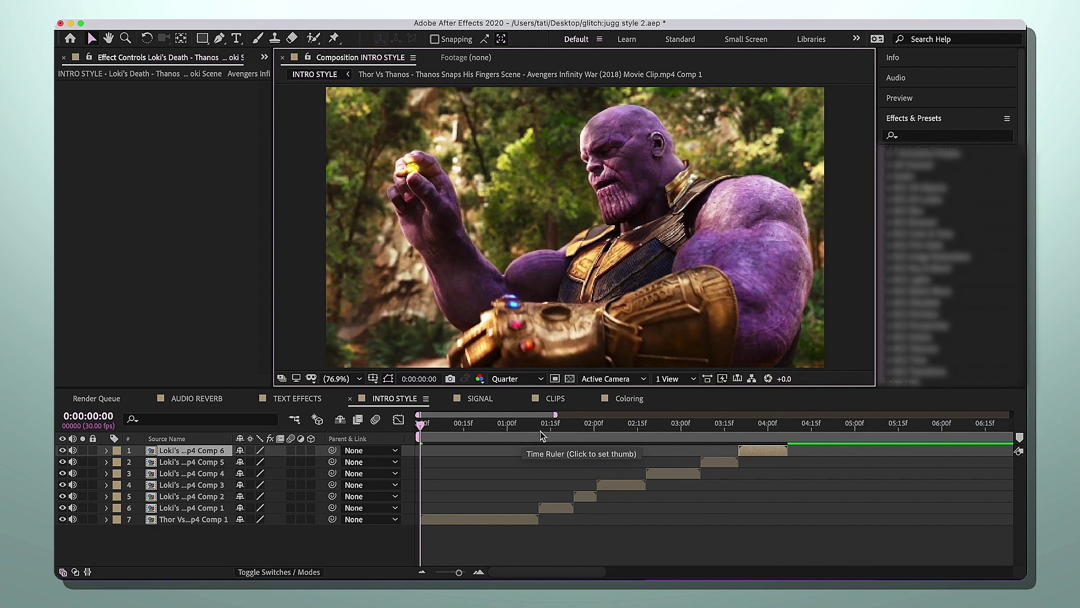
drag(540, 430, 618, 437)
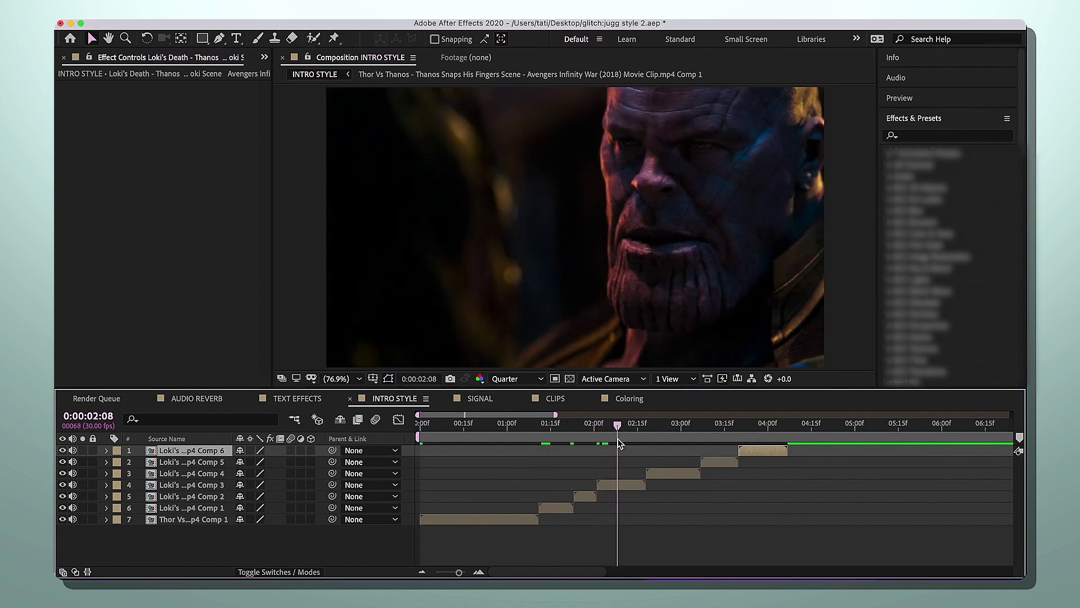
click(924, 136)
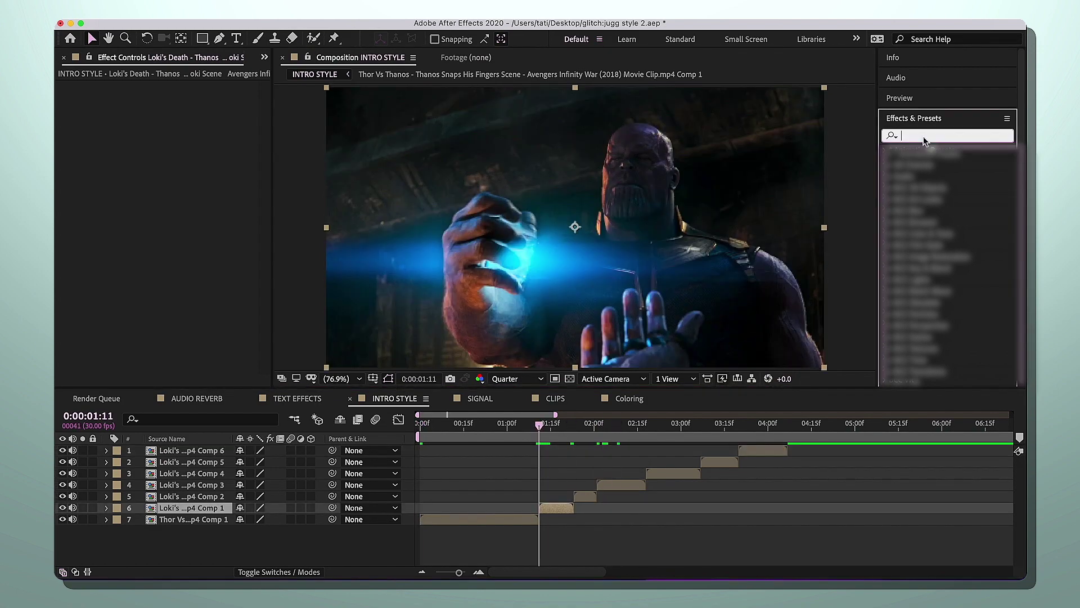
text(bcc dir)
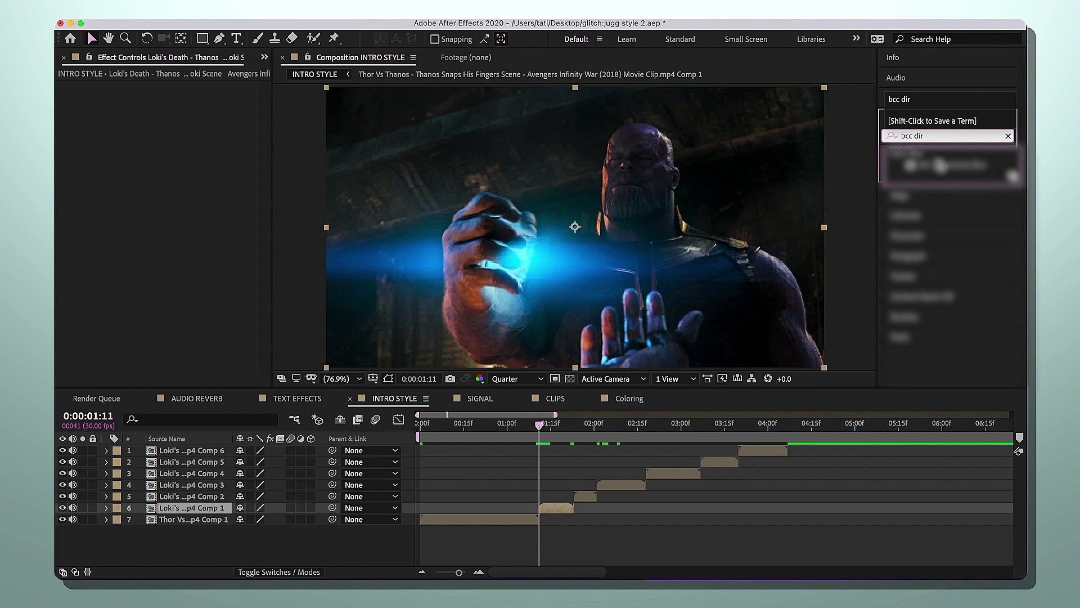
double_click(941, 165)
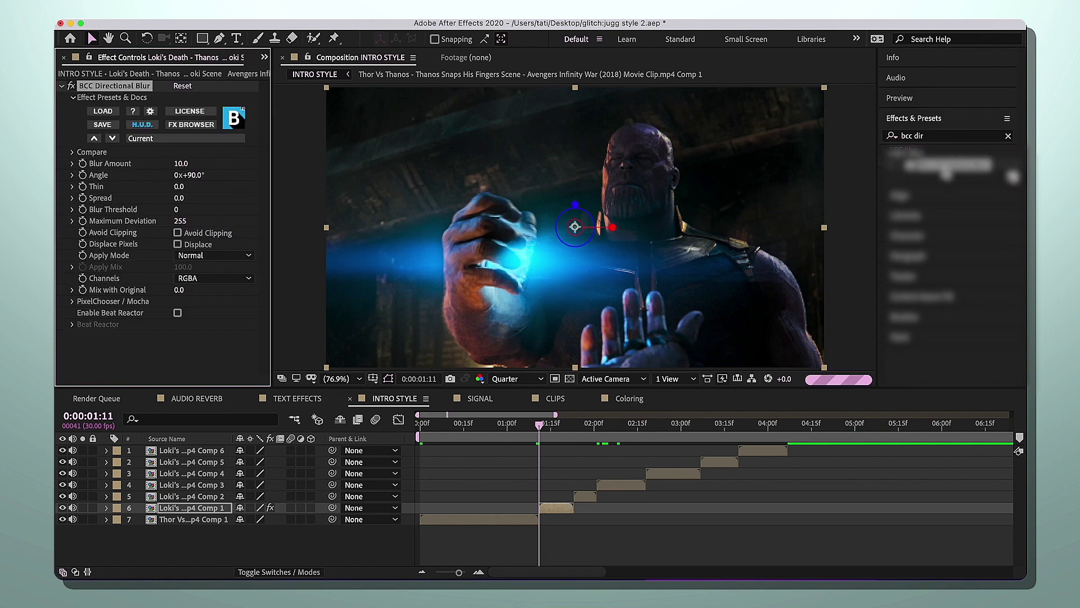
- Set the Directional Blur's Blur Amount to 300 and its Angle to 0° on the Comp 1 clip
click(181, 164)
text(300)
key(Return)
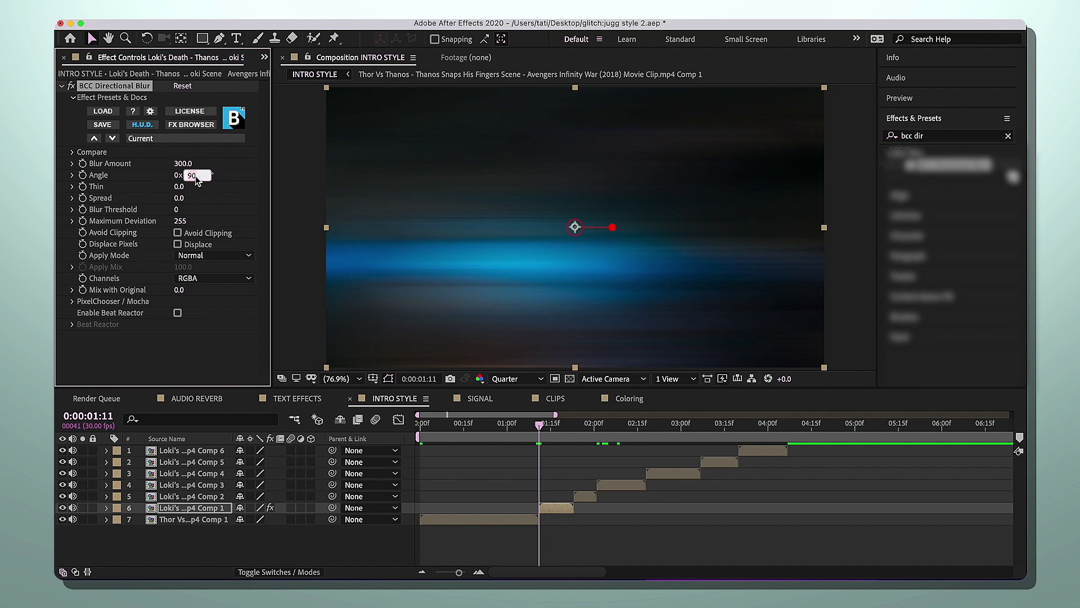
text(0)
key(Return)
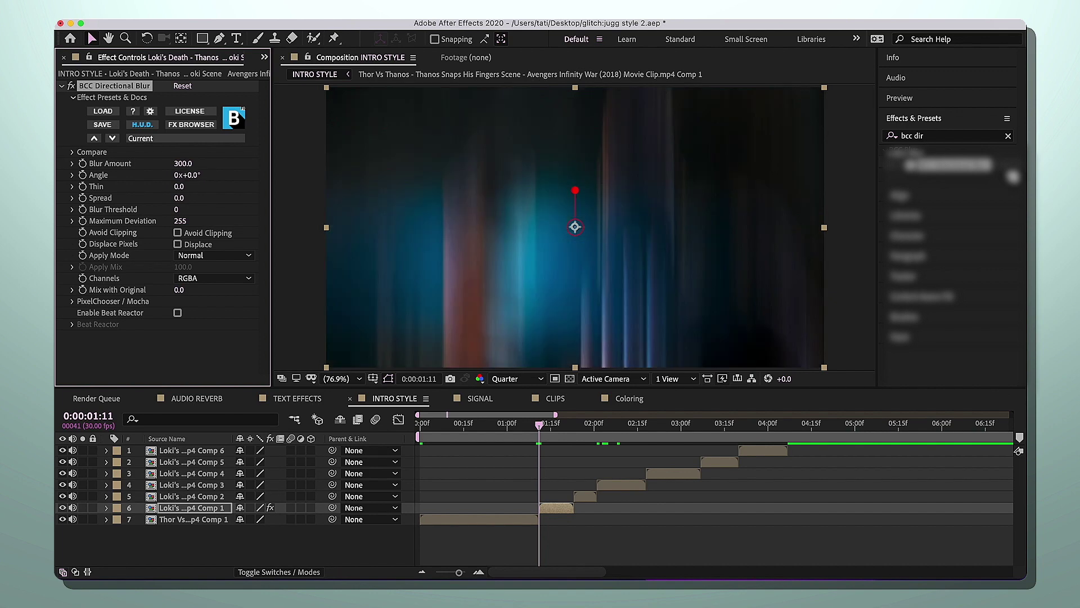
- Start keyframing the Blur Amount at 0:00:01:11 and reveal the Comp 1 clip's keyframes in the timeline
scroll(582, 481, up, 3)
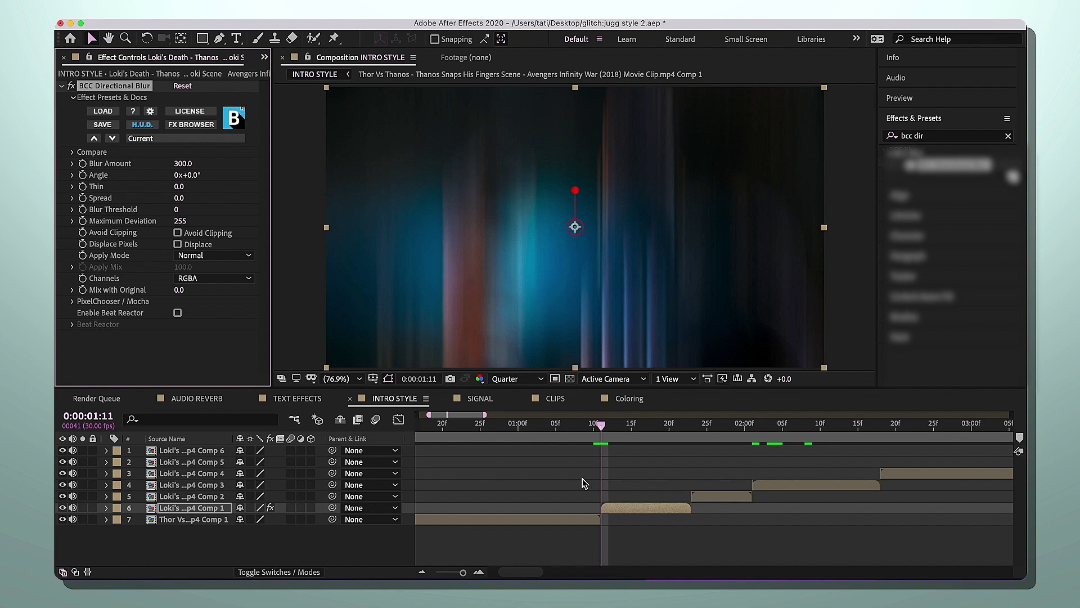
click(83, 164)
key(u)
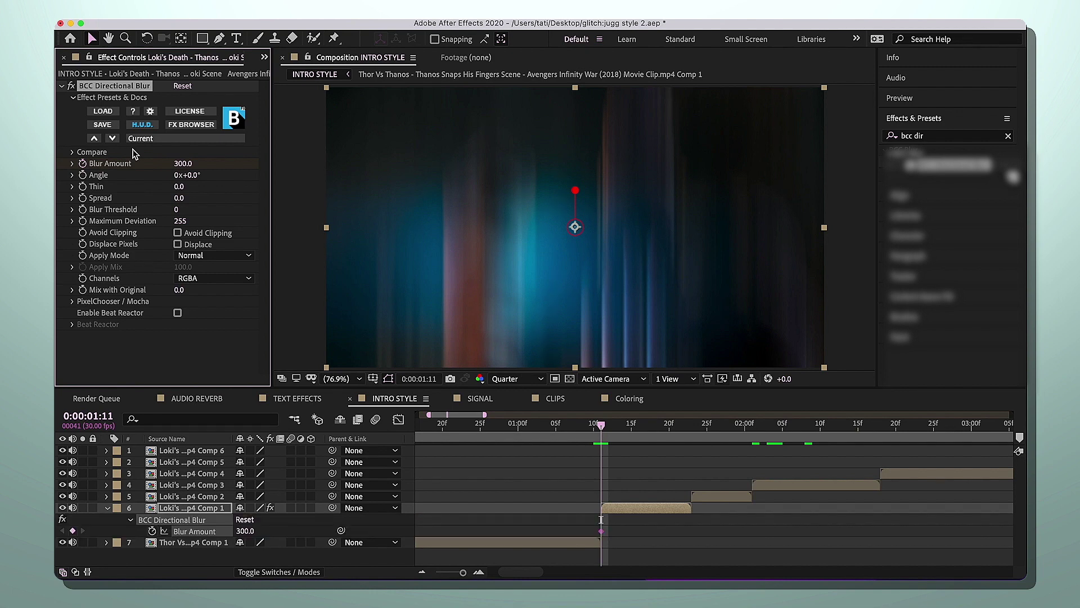
- Add a Blur Amount keyframe of 0 at 0:00:01:14, three frames into the clip, and select both keyframes
key(Page_Down)
key(Page_Down)
key(Page_Down)
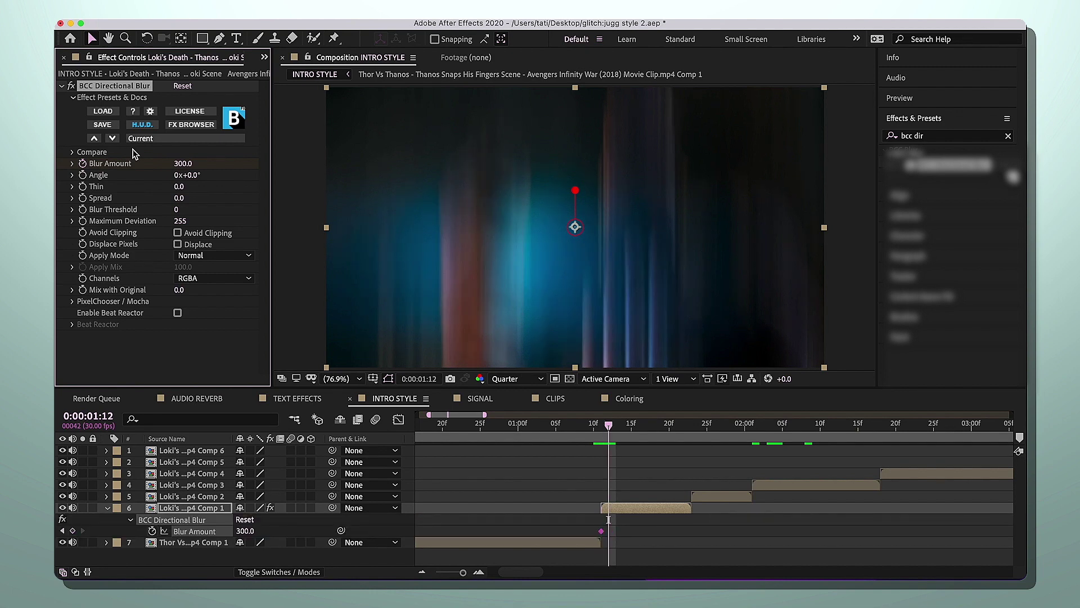
click(183, 164)
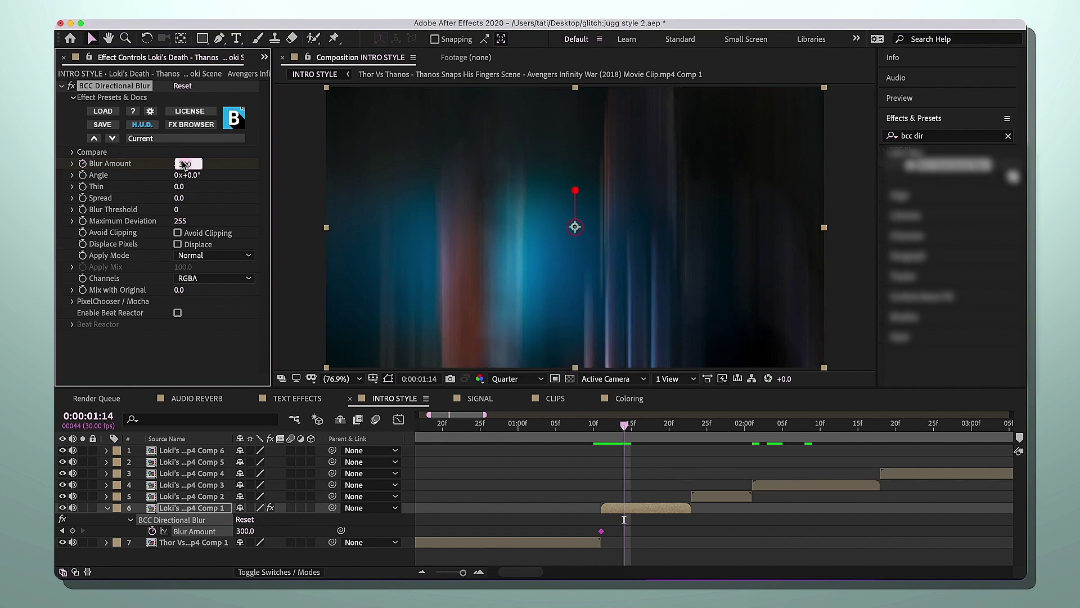
text(0)
key(Return)
drag(578, 527, 662, 536)
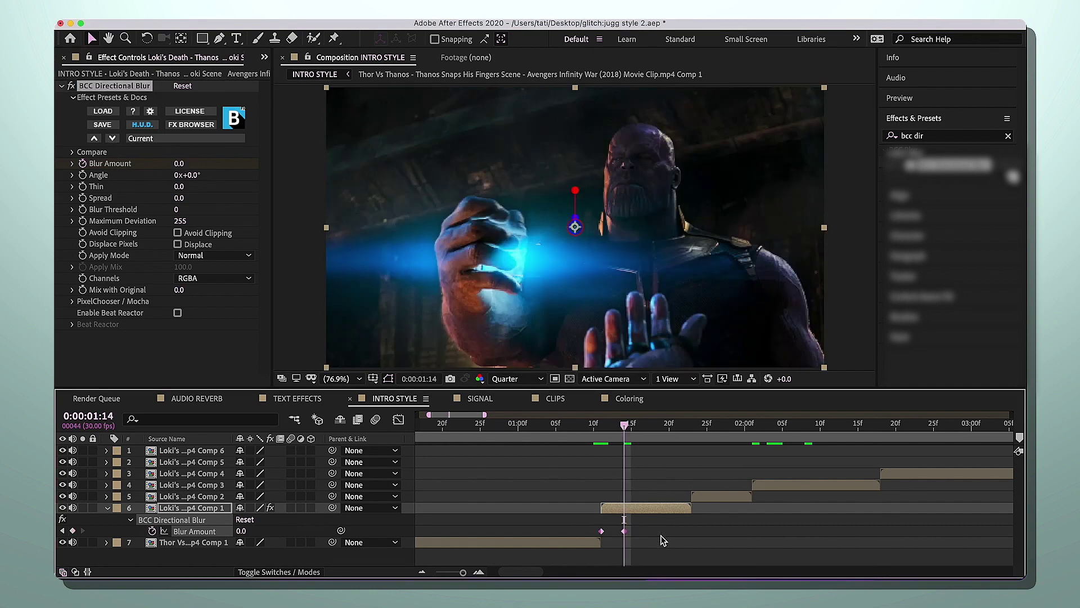
- Copy the keyframed BCC Directional Blur to the start of the Loki clips Comp 2 through Comp 6 and preview the montage
scroll(663, 540, right, 3)
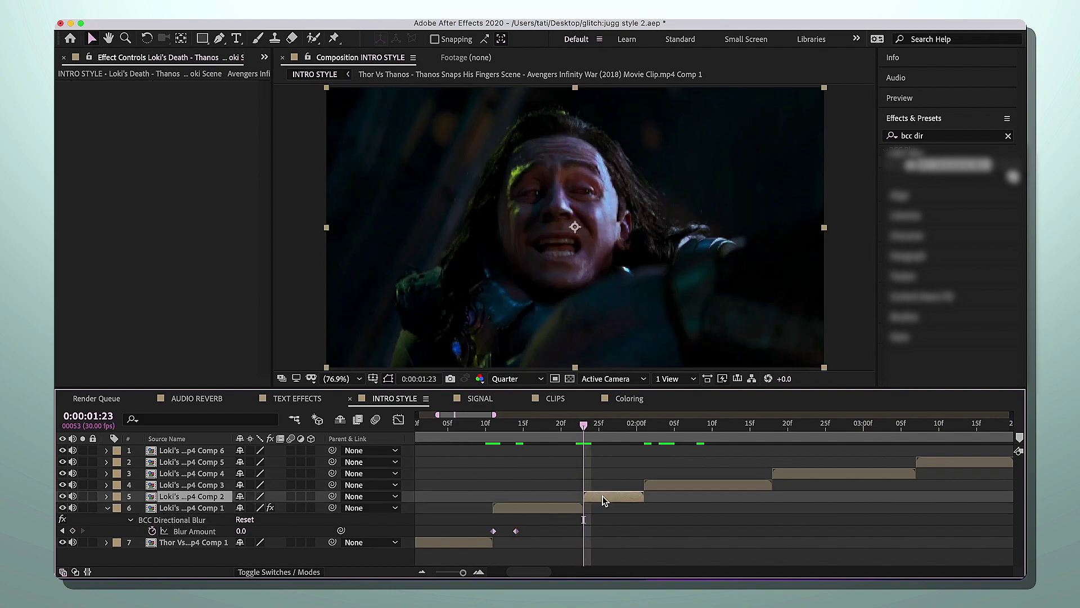
drag(647, 424, 826, 432)
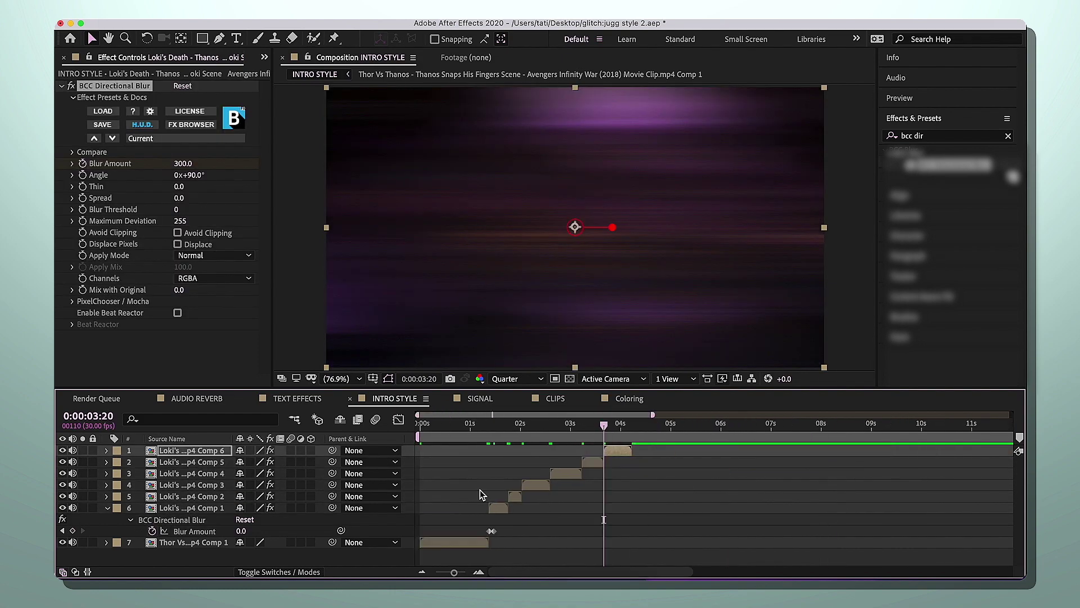
click(518, 436)
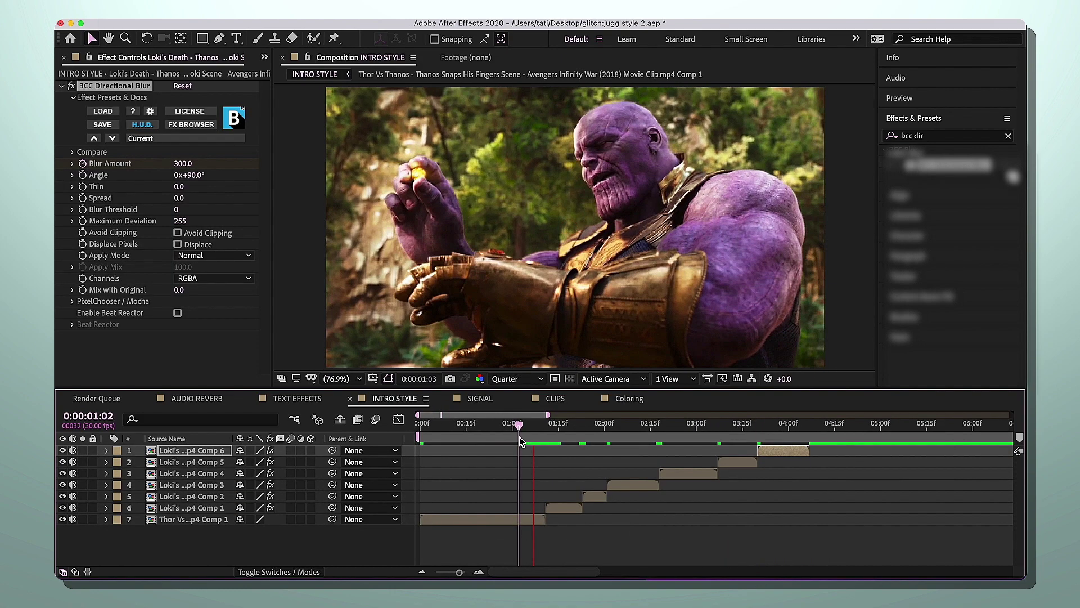
key(Return)
drag(522, 427, 574, 439)
- Adjust the Directional Blur Angle on the remaining Loki clips, setting the Comp 6 clip's Angle to 0°
click(594, 497)
click(632, 484)
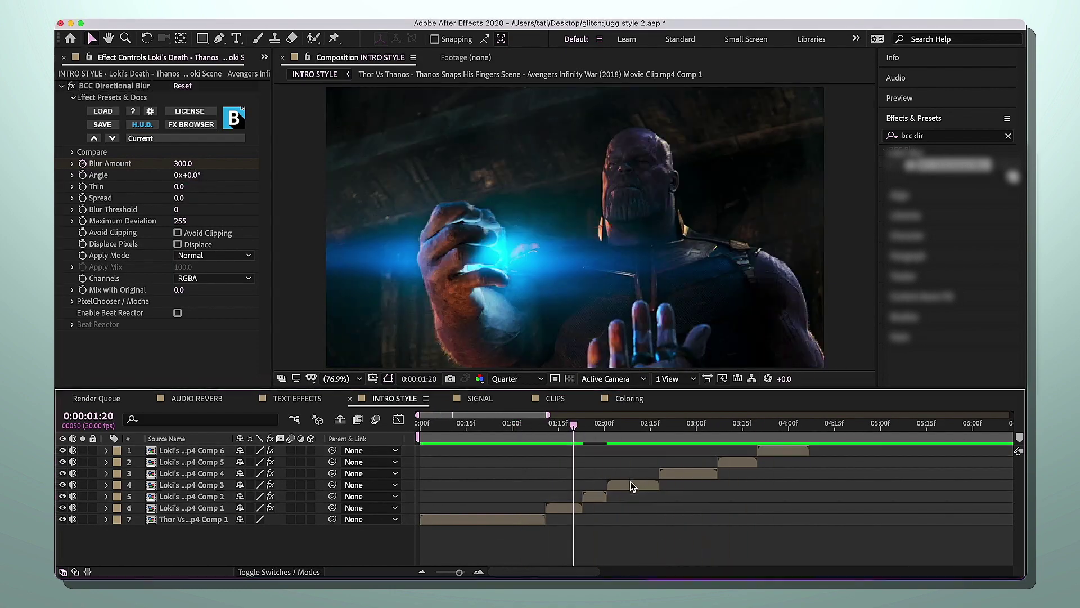
click(193, 175)
click(688, 473)
click(193, 175)
click(736, 462)
click(193, 175)
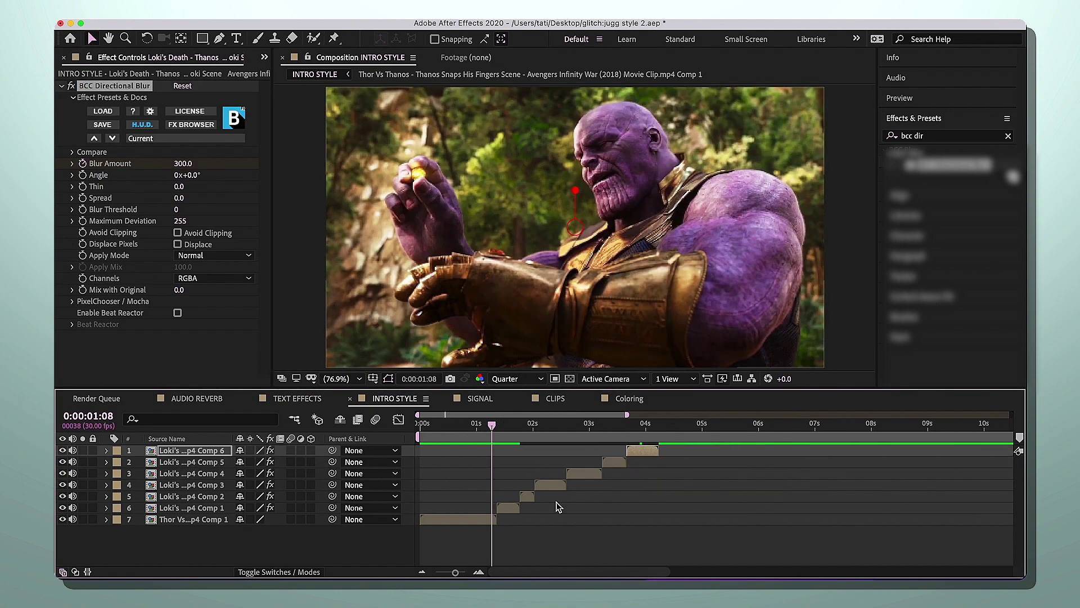
- Pre-compose the six Loki clips, Comp 1 through Comp 6, as Pre-comp 2 with all attributes moved into it
click(508, 507)
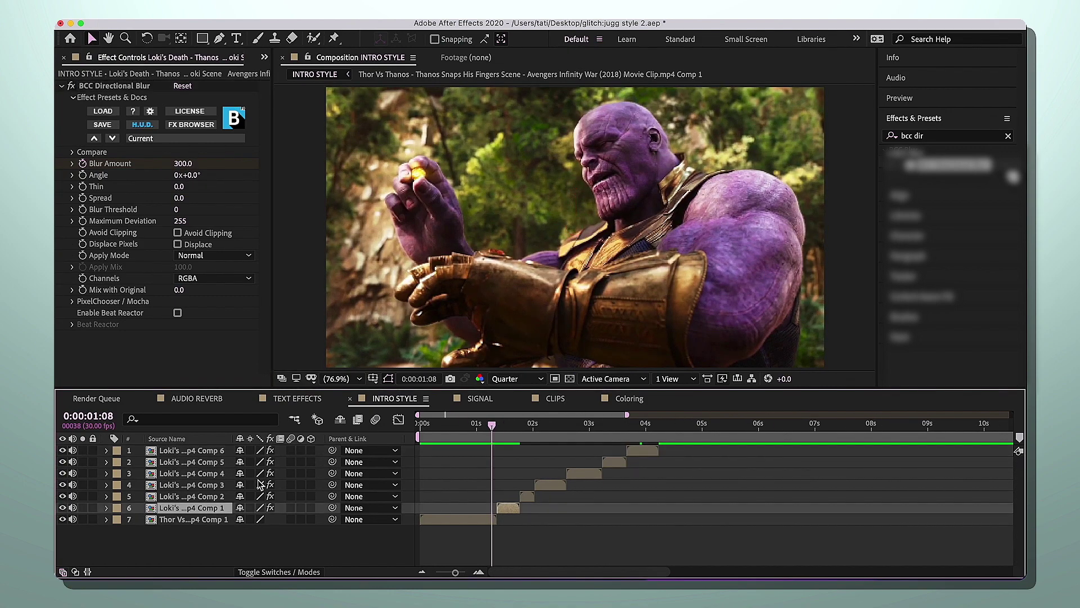
shift+click(194, 451)
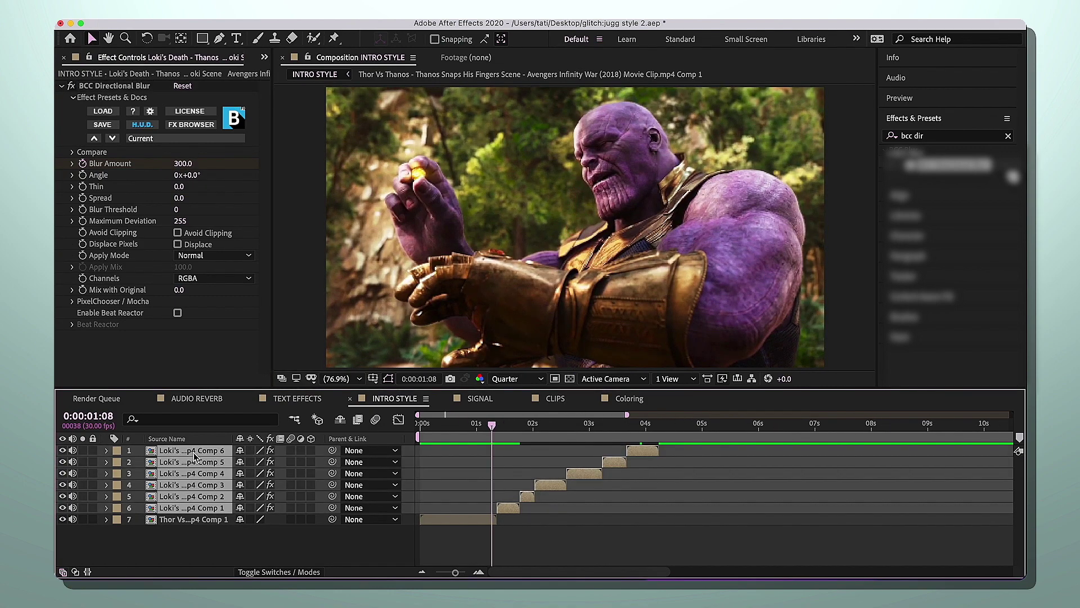
key(super+shift+c)
click(640, 390)
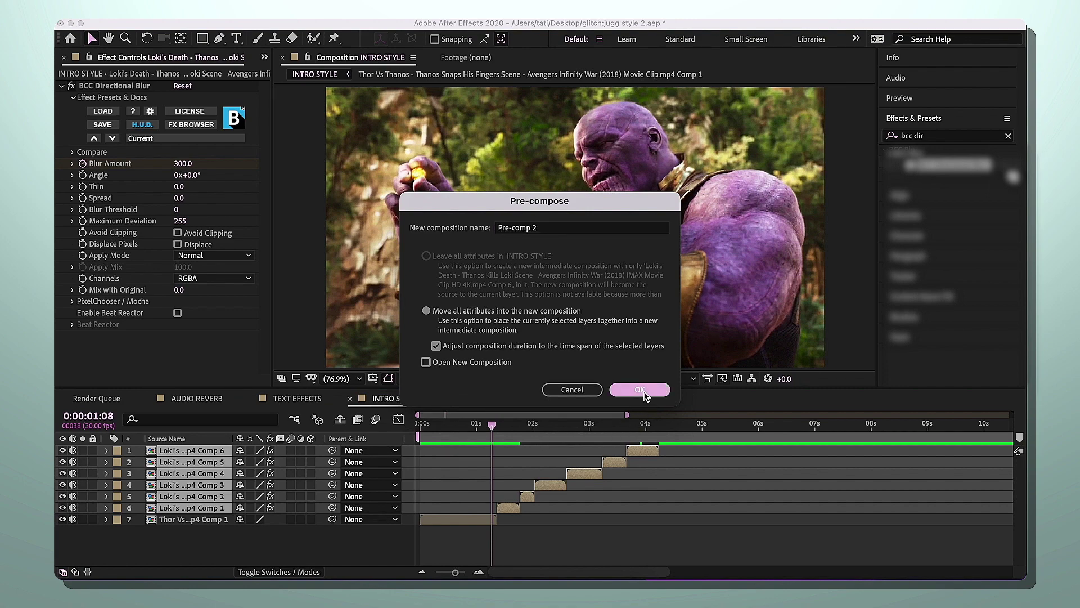
- Find the S_FreezeFrame effect and apply it to the Pre-comp 2 layer
click(956, 138)
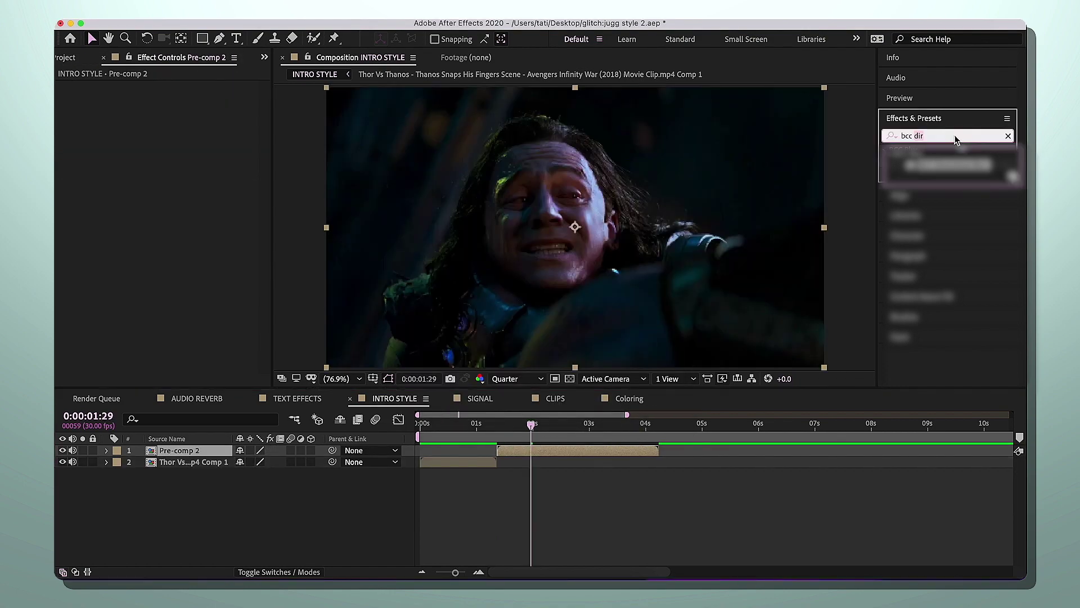
triple_click(956, 138)
text(s_free)
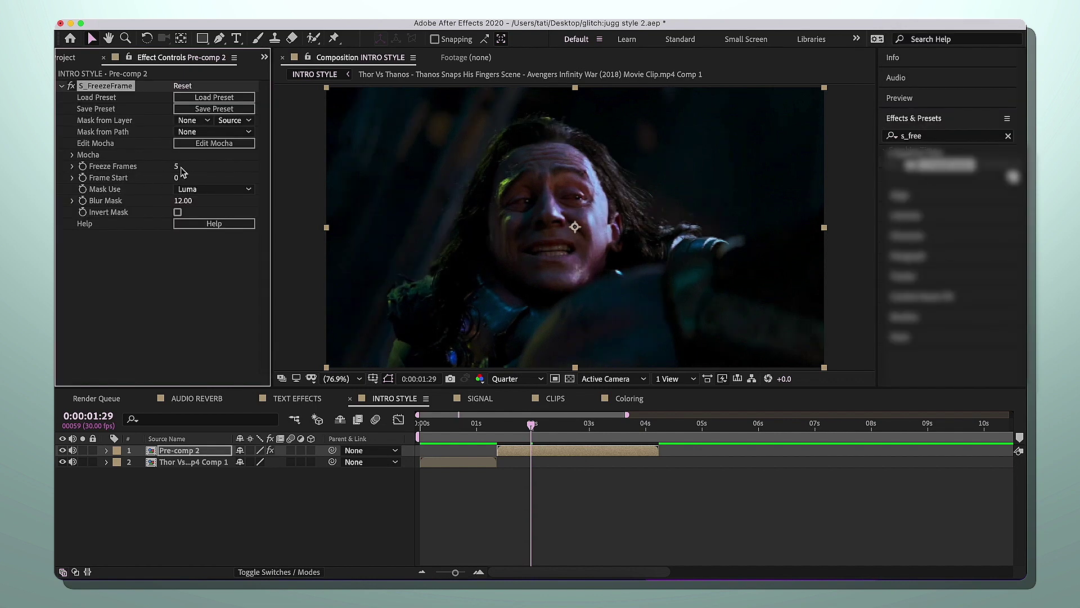
- Set the S_FreezeFrame Freeze Frames value to 3 on Pre-comp 2 and preview the freeze effect
click(176, 166)
key(Return)
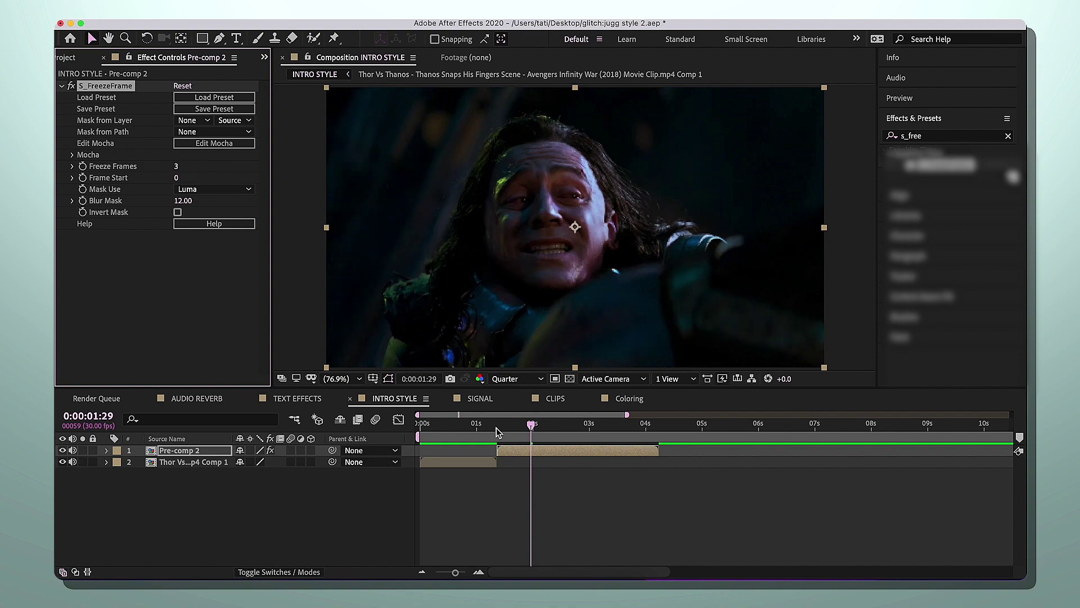
click(498, 426)
drag(497, 430, 528, 431)
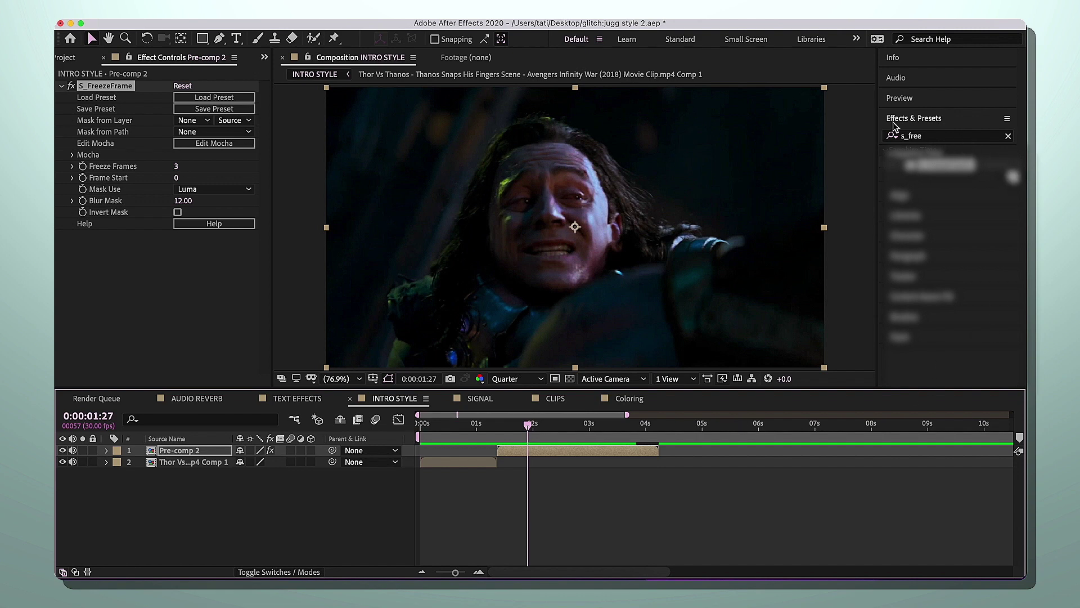
- Apply the Magic Bullet Looks preset found with the "b&" search to Pre-comp 2 and clear the effects search
drag(955, 187, 250, 109)
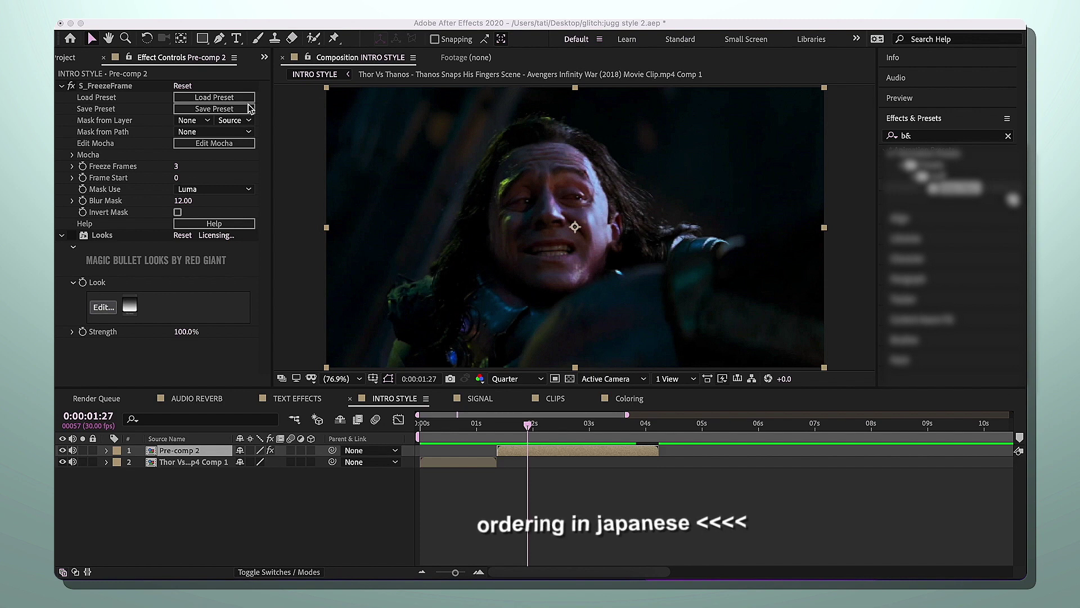
click(1008, 136)
click(1008, 136)
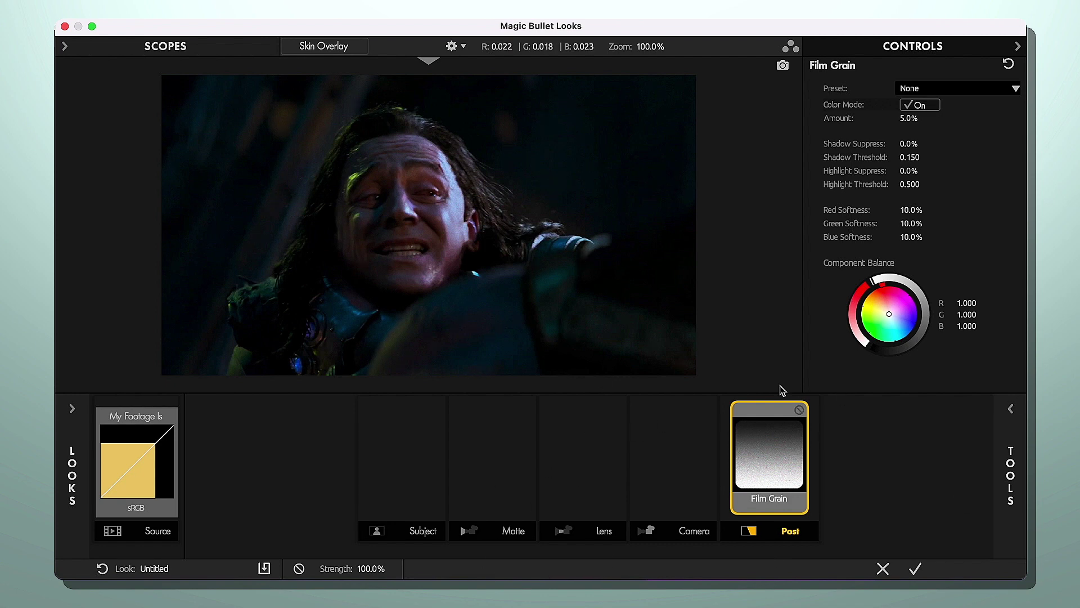
- Adjust the Film Grain Amount in the look and add a Diffusion tool to the Matte stage with Glow 66.10%
drag(909, 119, 897, 120)
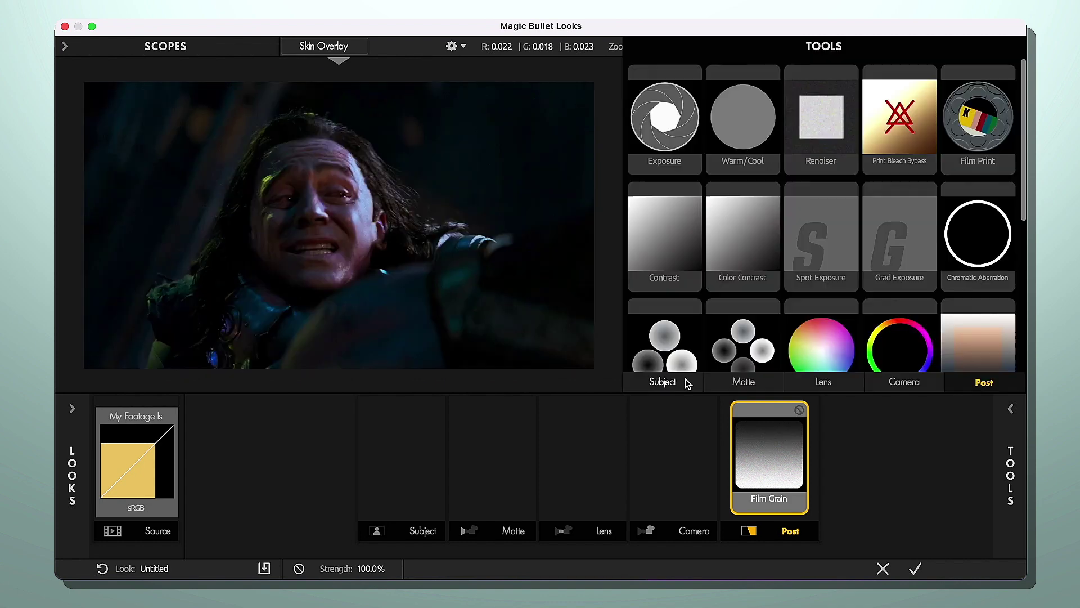
click(687, 380)
click(737, 384)
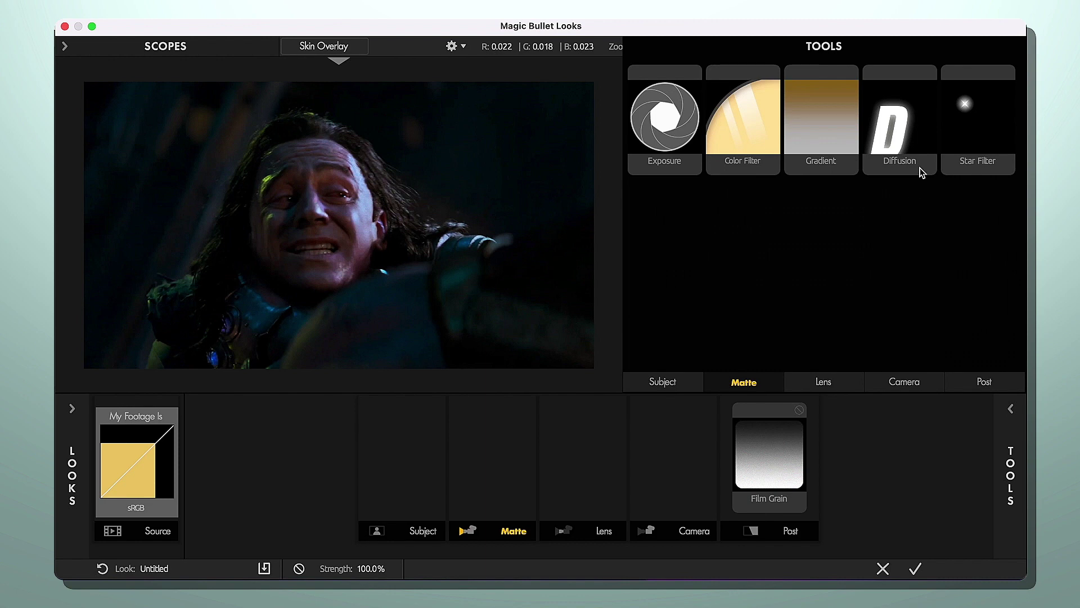
double_click(915, 136)
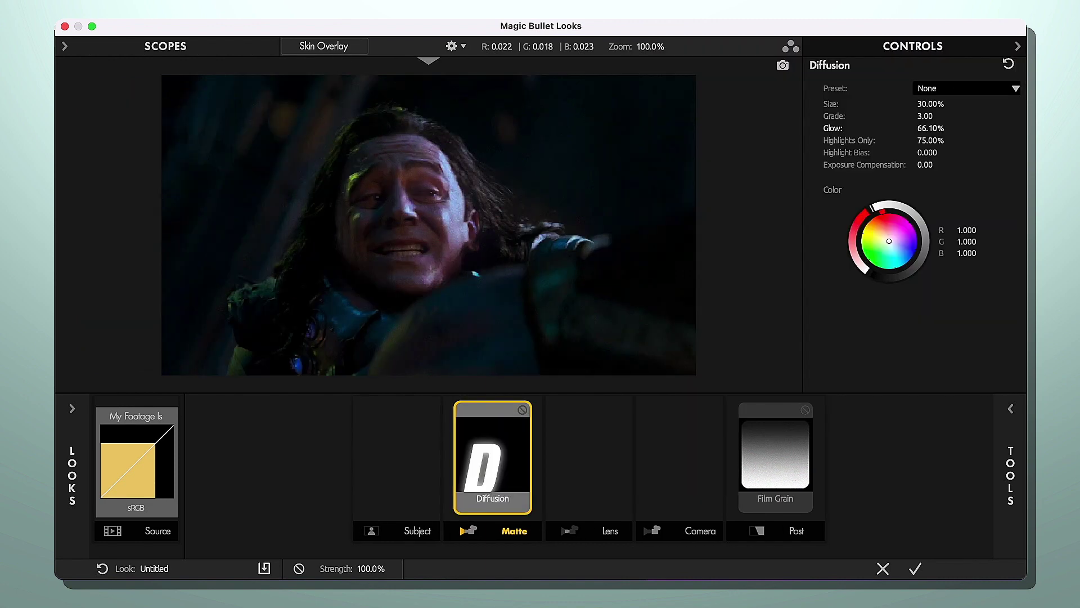
- Add an Exposure tool to the Matte stage of the look with Stops at +0.70
click(1024, 430)
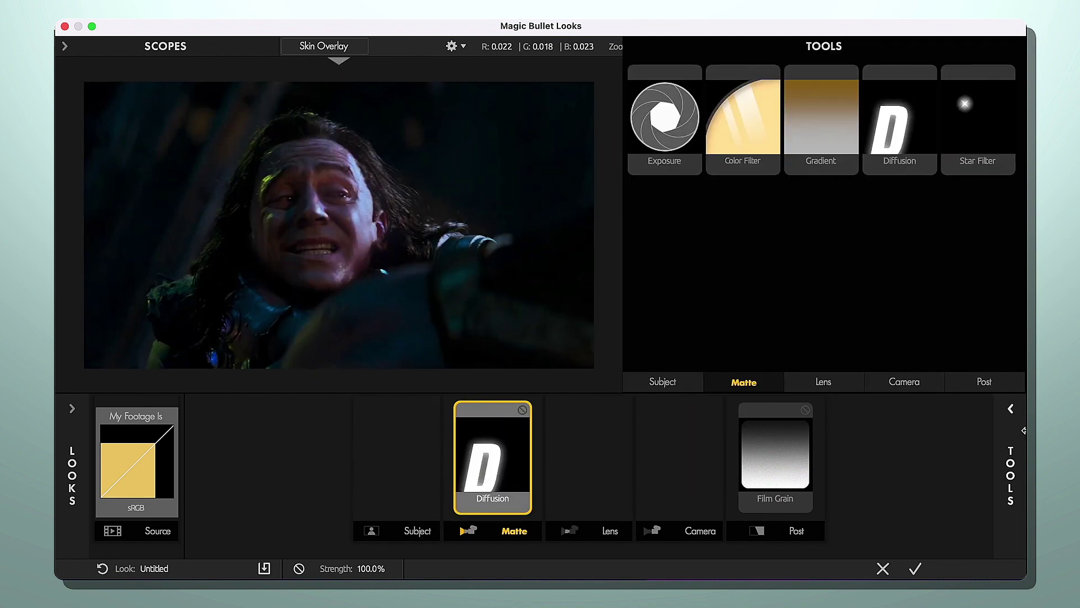
double_click(668, 156)
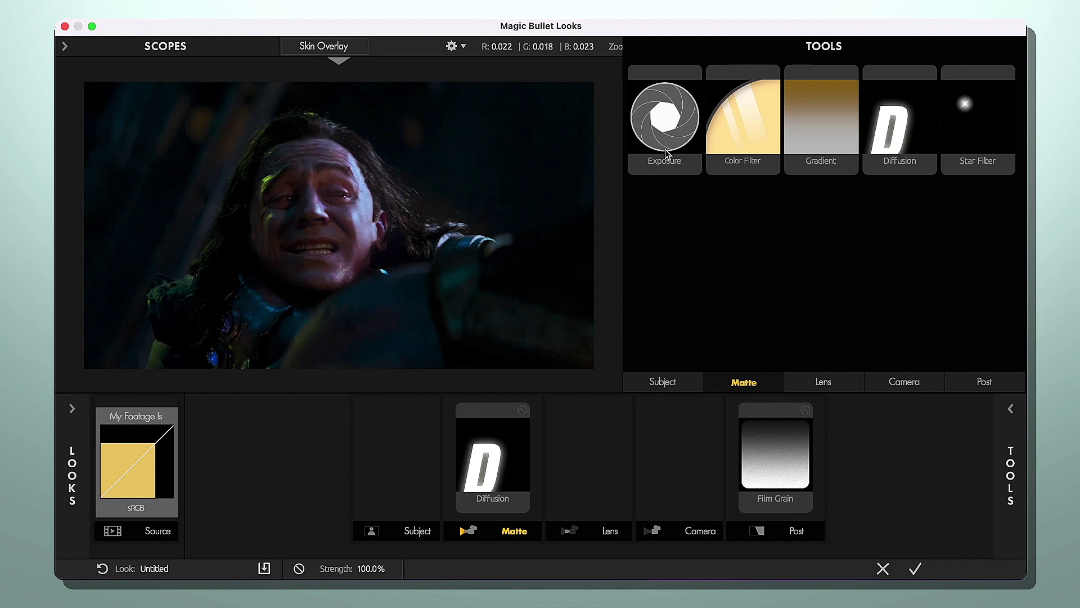
click(1024, 537)
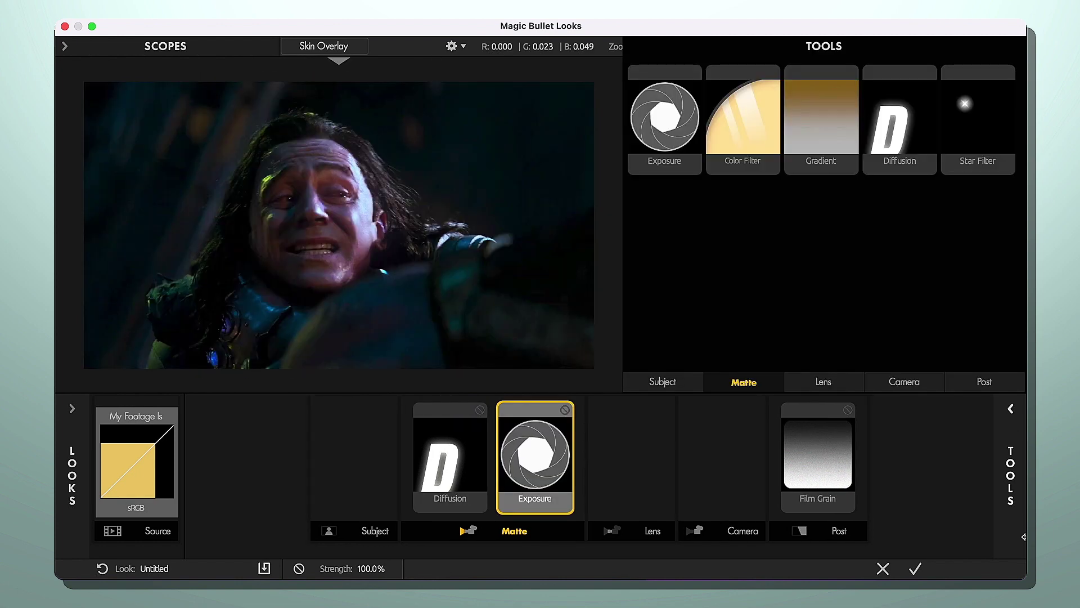
click(459, 273)
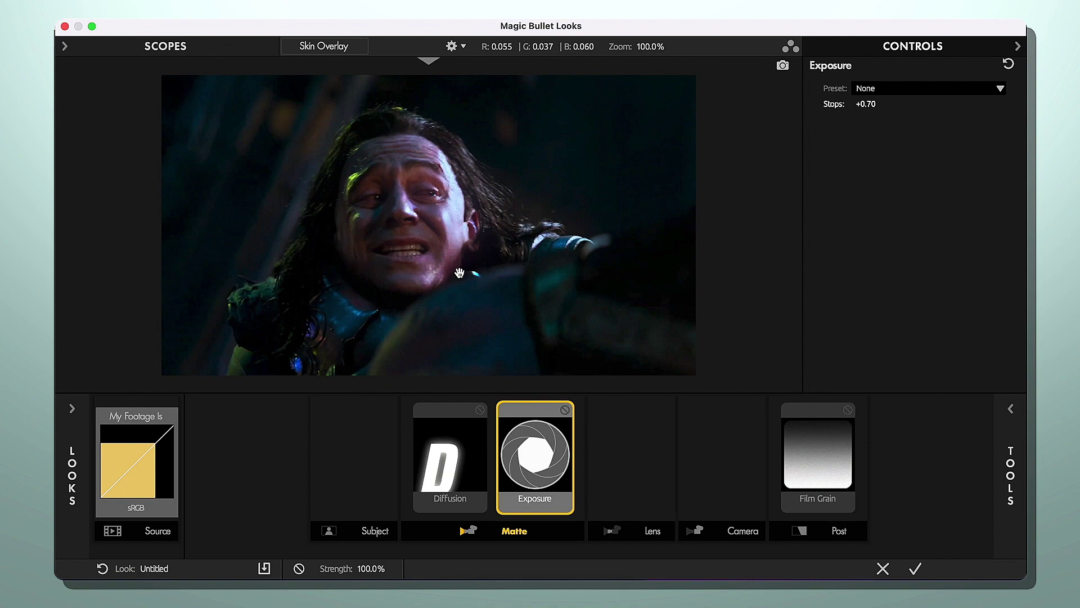
- Add a Film Print tool to the Post stage and lower its Saturation to make the footage black and white
click(1010, 474)
click(901, 382)
click(989, 382)
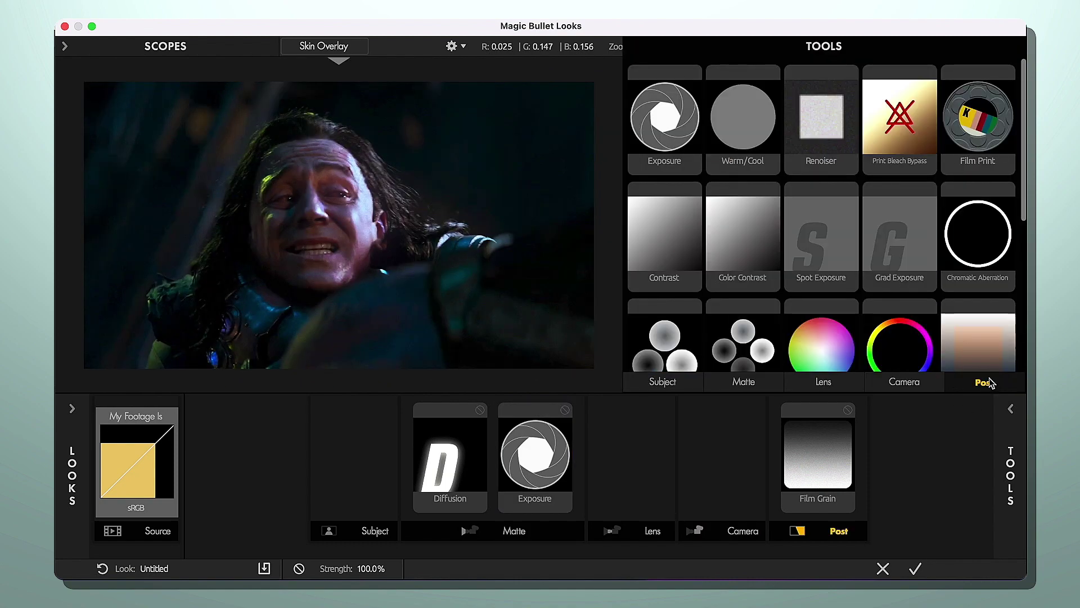
double_click(993, 110)
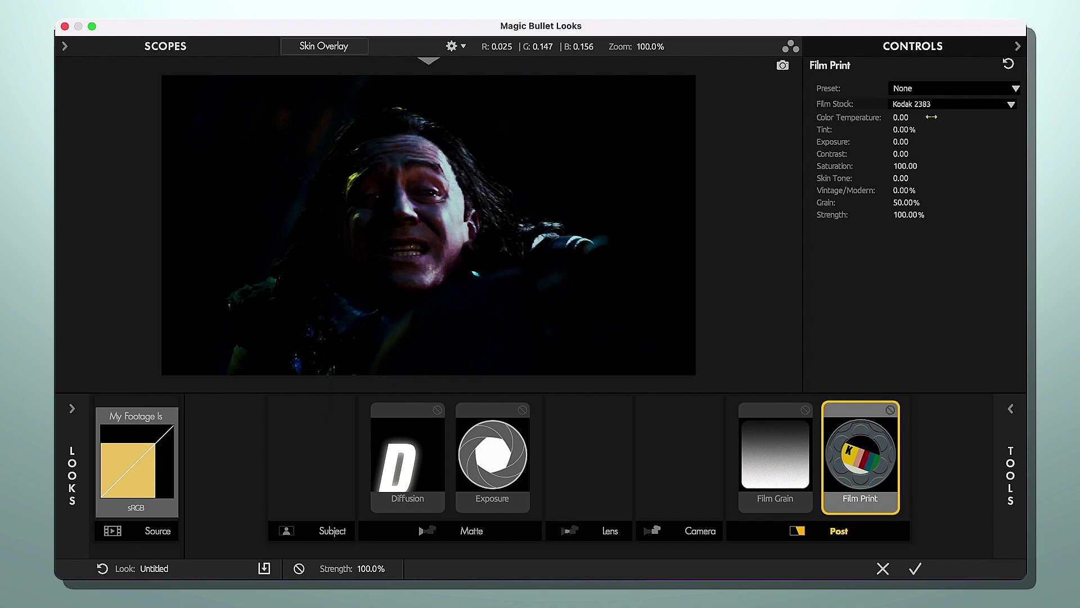
drag(903, 166, 866, 166)
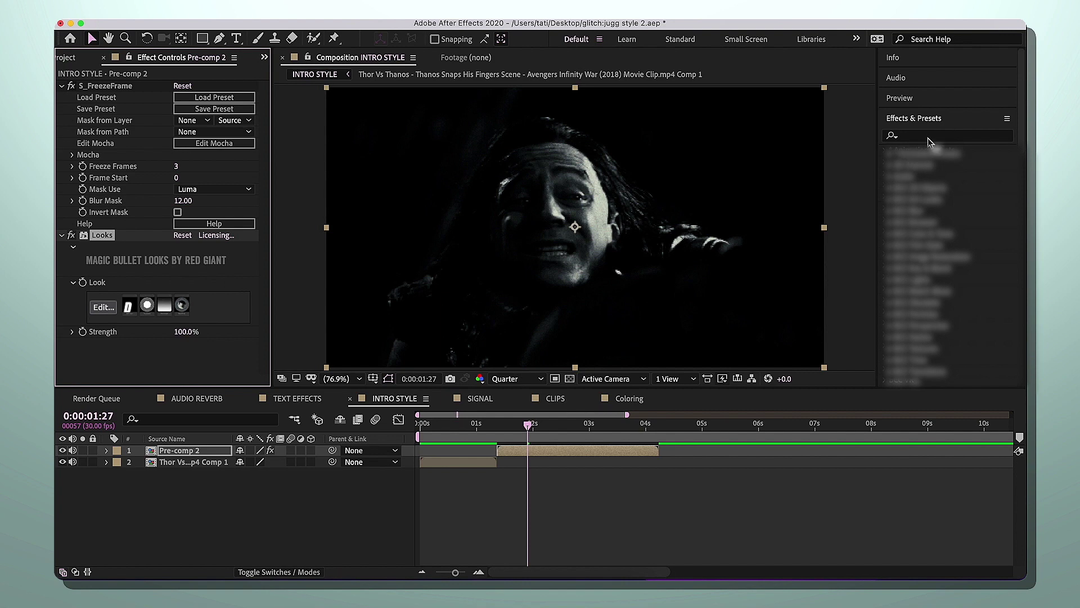
- Find the Brightness & Contrast effect, apply it to Pre-comp 2 and set Brightness to 26
click(927, 138)
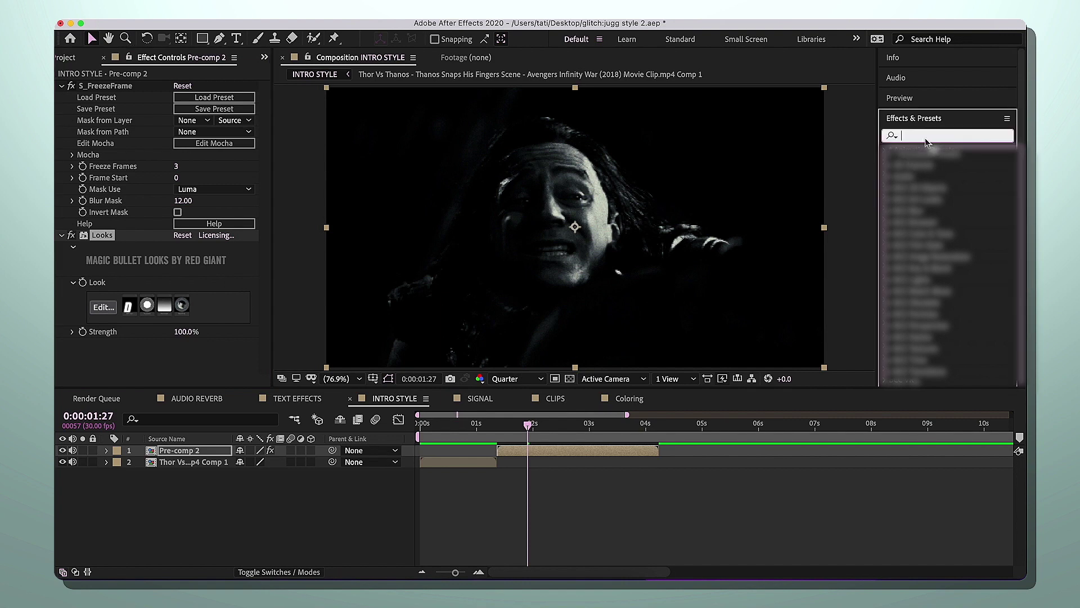
text(brightne)
drag(945, 164, 181, 356)
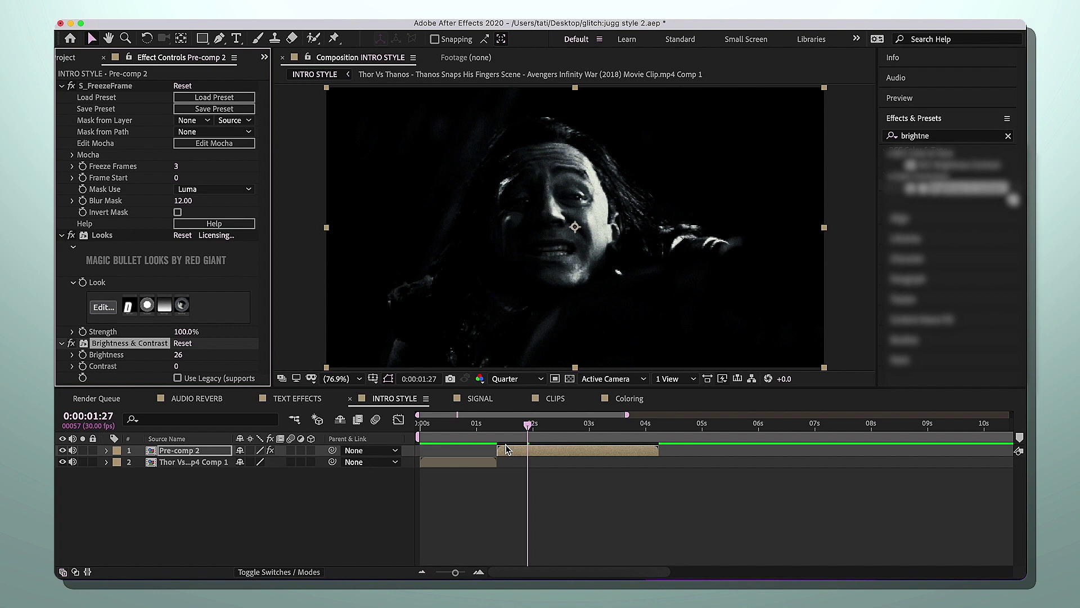
- Inside Pre-comp 2, keyframe the Comp 1 clip's Scale from 100% at its start to 110% at its end
scroll(776, 493, right, 2)
drag(500, 425, 420, 425)
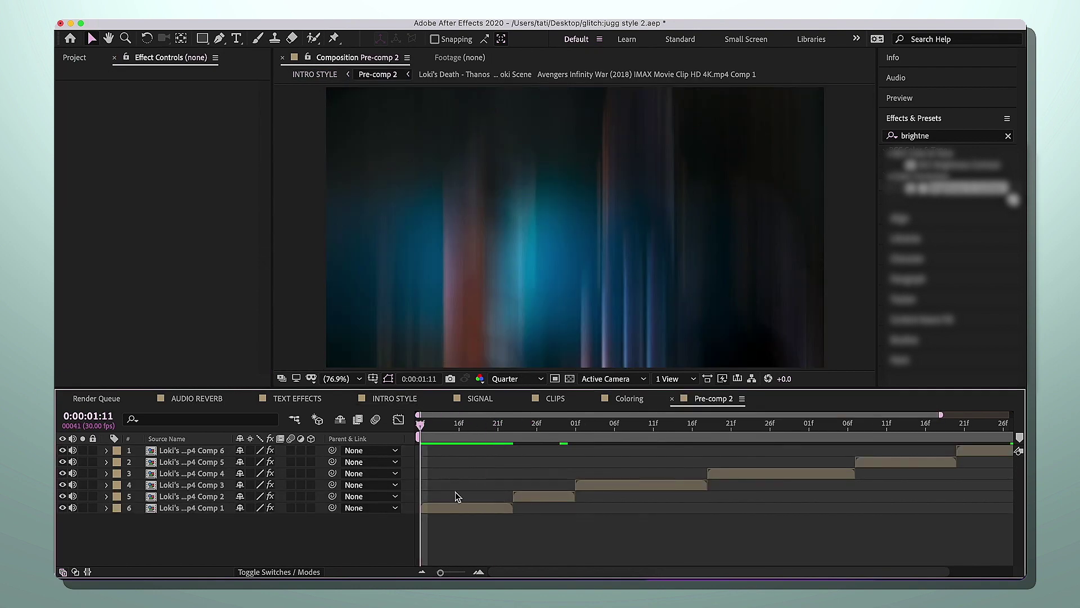
click(458, 508)
key(alt+shift+s)
key(o)
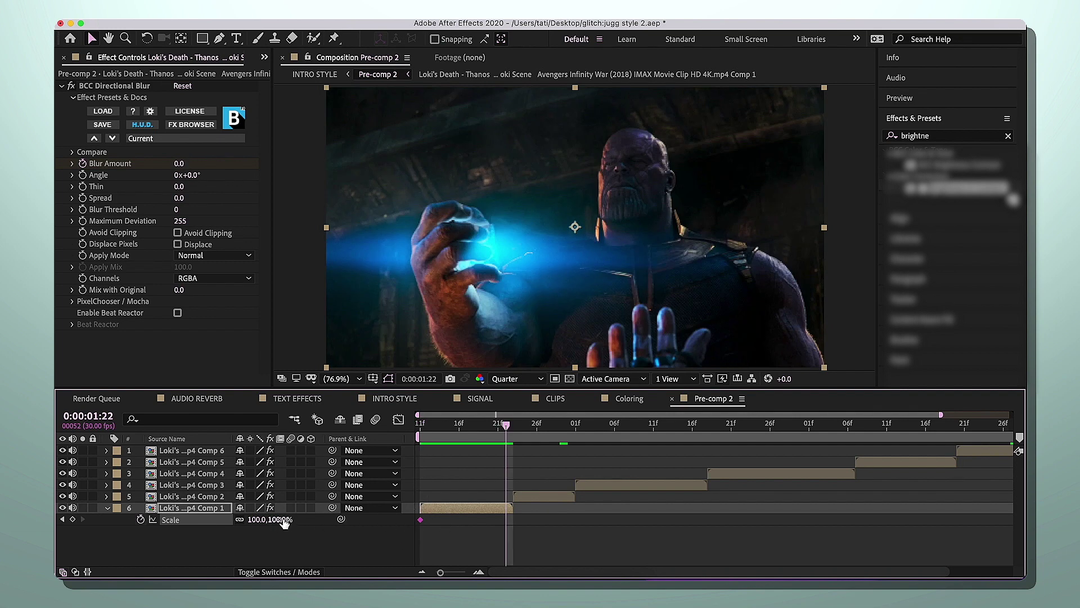
click(283, 520)
text(110)
key(Return)
key(Page_Down)
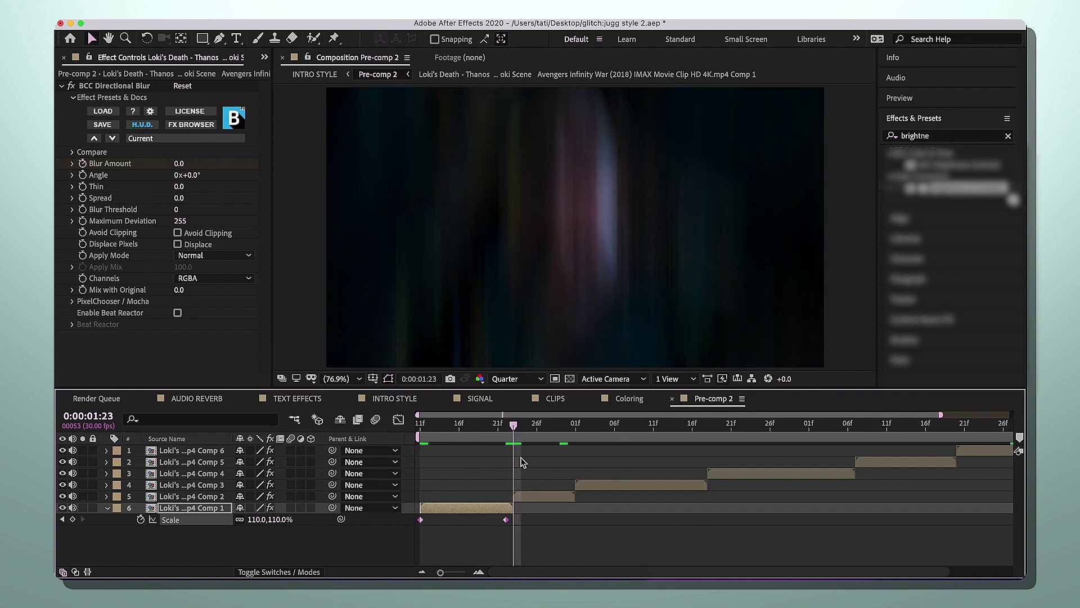
- Copy the Scale keyframes to the start of the Comp 2 clip and align the final keyframe with the clip's end
click(531, 498)
key(super+v)
key(u)
click(589, 522)
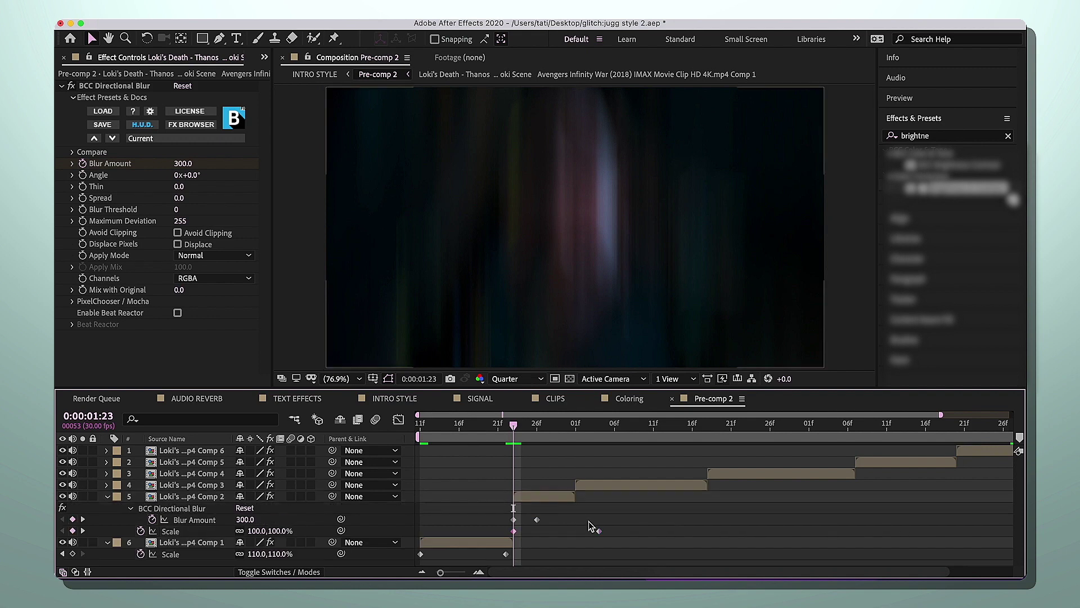
drag(598, 531, 574, 531)
- Paste the Scale keyframes onto the Comp 3, Comp 4 and Comp 5 clips, matching the end keyframes to the Comp 3 and Comp 4 ends
click(575, 423)
click(582, 484)
key(super+v)
drag(661, 496, 708, 496)
click(708, 423)
click(715, 474)
key(super+v)
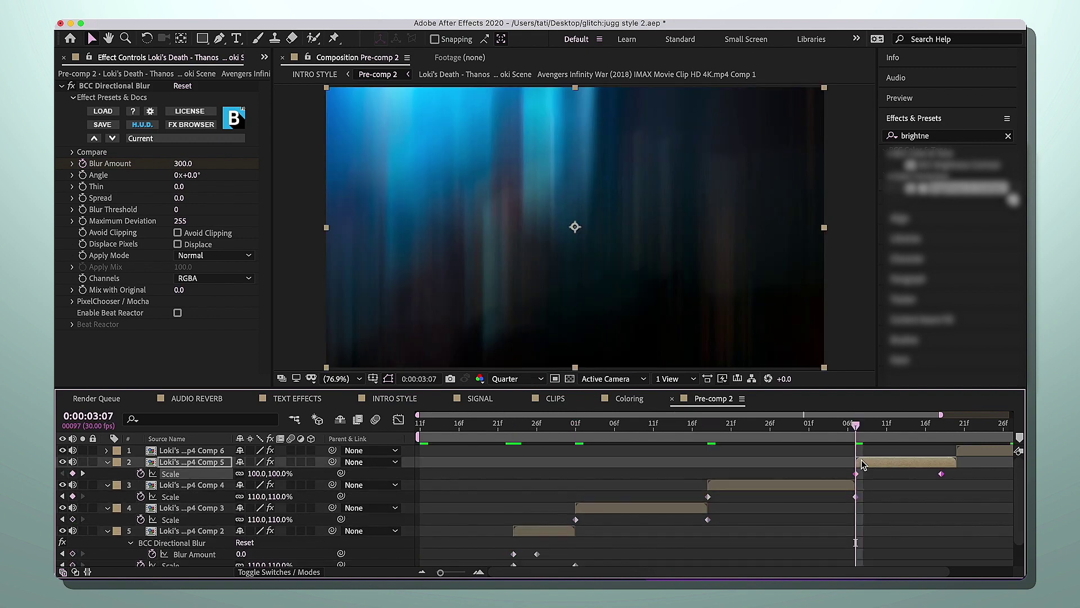
- Align Comp 5's final Scale keyframe with its clip end, paste the Scale animation onto Comp 6, and return to the INTRO STYLE composition
scroll(861, 464, right, 2)
drag(861, 474, 876, 473)
click(877, 423)
click(886, 451)
key(super+v)
drag(962, 462, 1007, 472)
click(671, 398)
drag(535, 428, 468, 433)
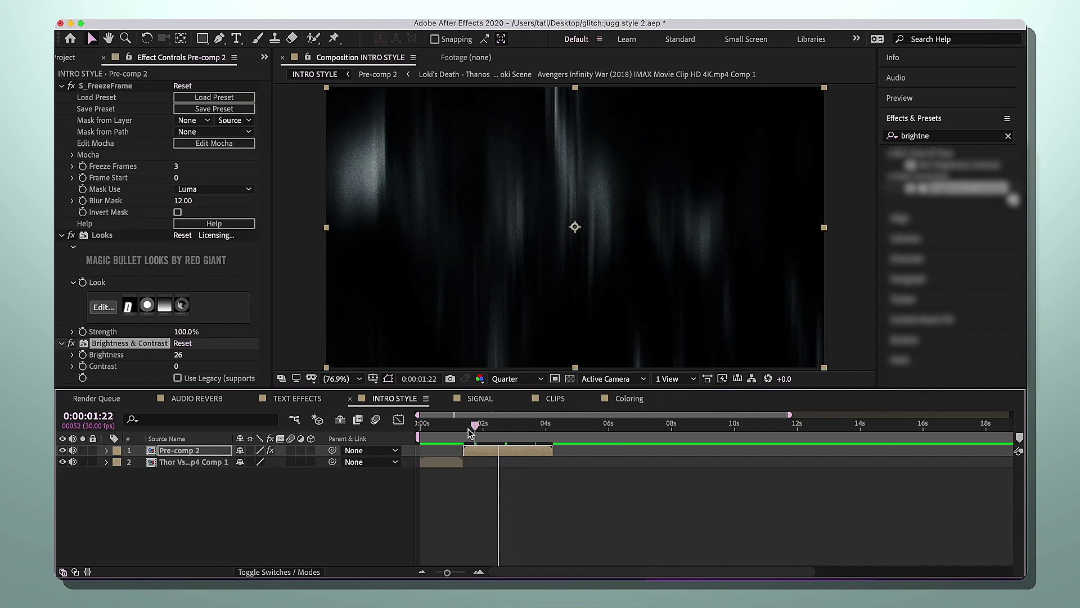
- Create a 1920 x 1080 white solid in INTRO STYLE with the playhead at 0:00:01:10, the last frame before Pre-comp 2
click(468, 430)
key(Page_Up)
key(Page_Up)
key(Page_Up)
key(Page_Up)
key(Page_Up)
key(Page_Up)
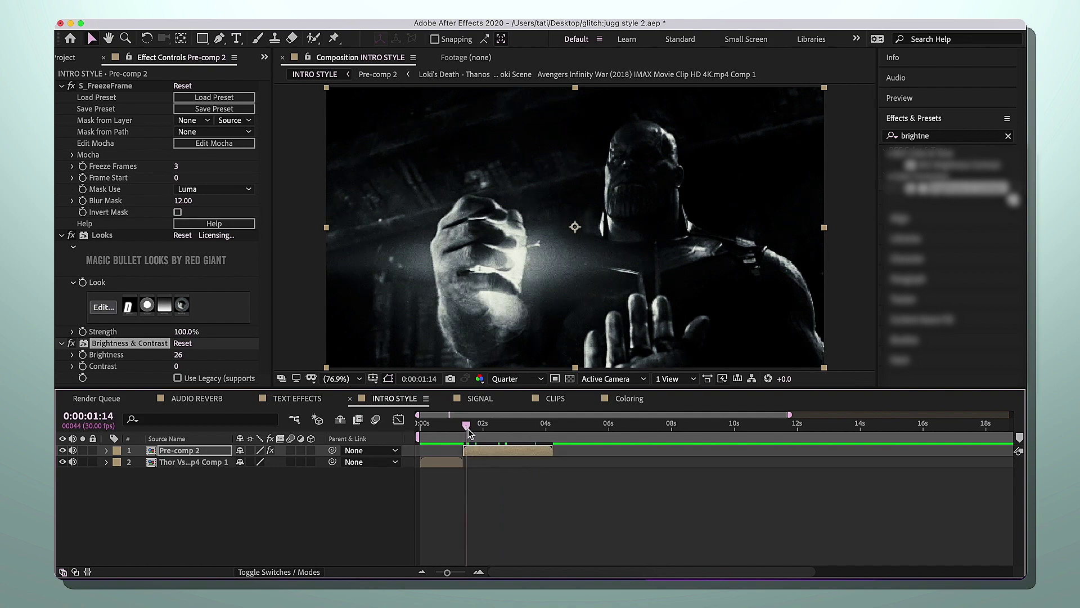
click(288, 17)
mouse_move(291, 26)
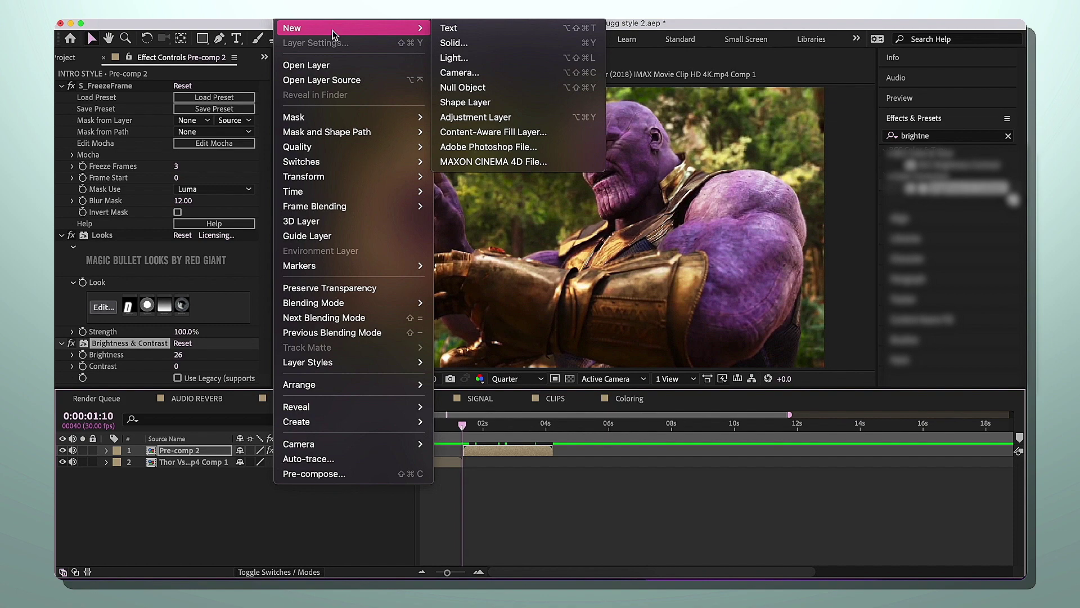
click(469, 43)
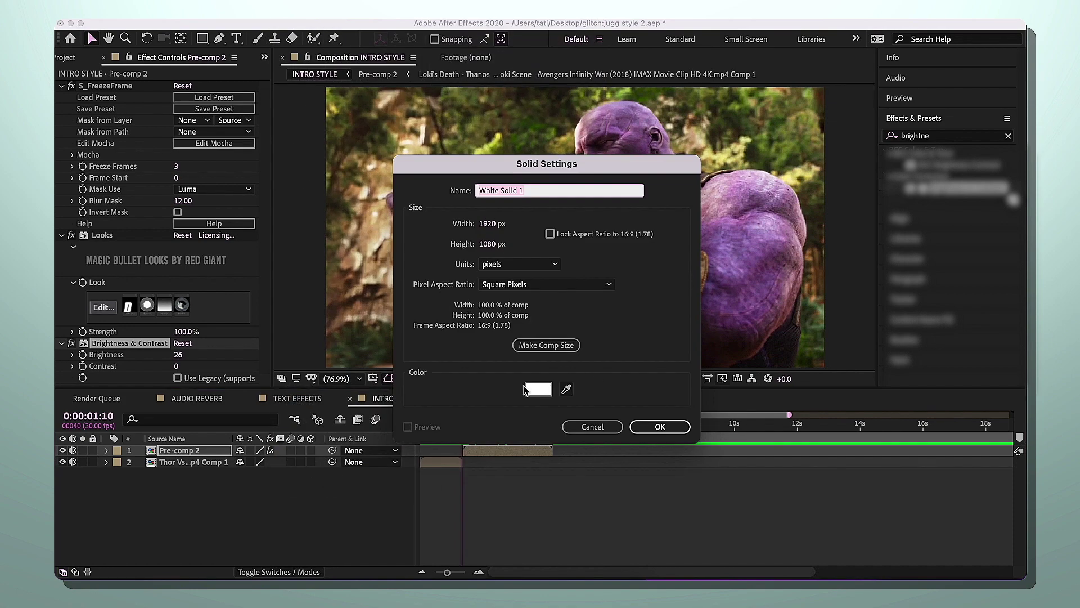
click(682, 426)
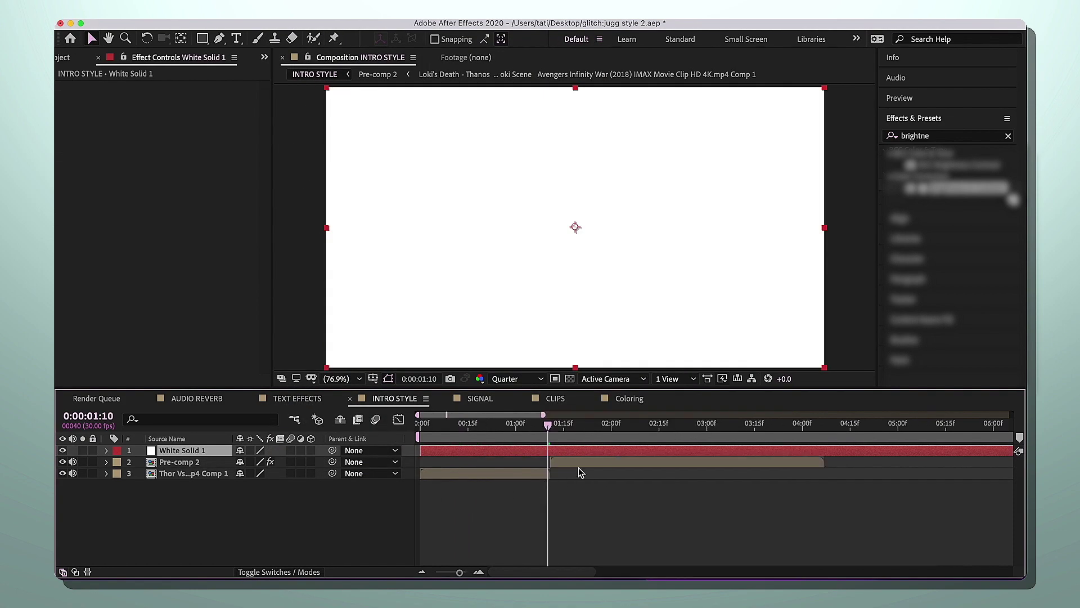
- Trim the white solid to a single frame at 0:00:01:10 by splitting it and deleting the excess
key(super+shift+d)
click(521, 461)
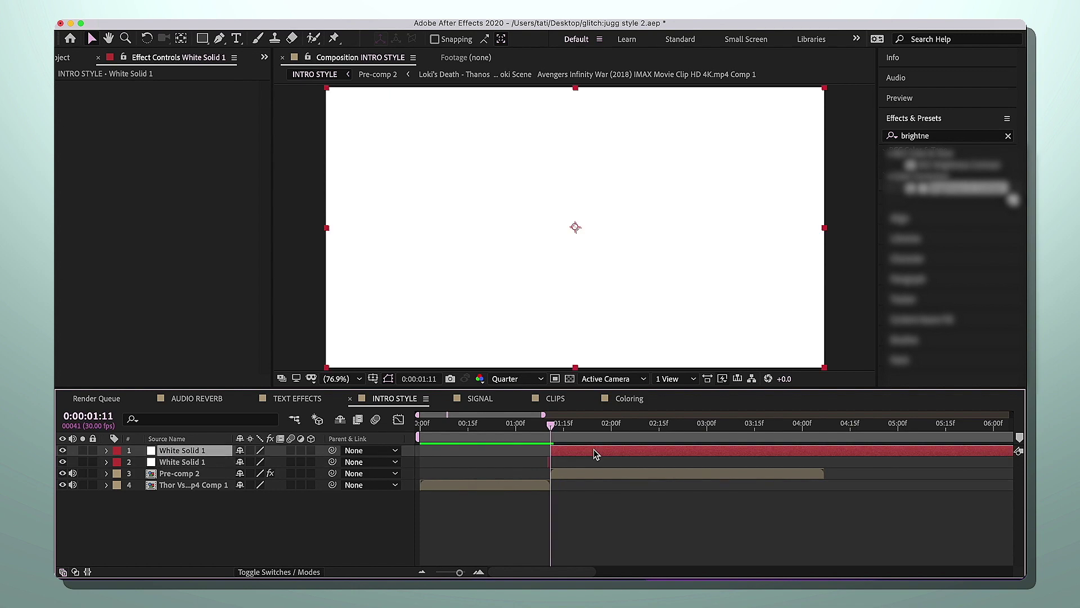
key(Delete)
key(=)
scroll(592, 450, up, 3)
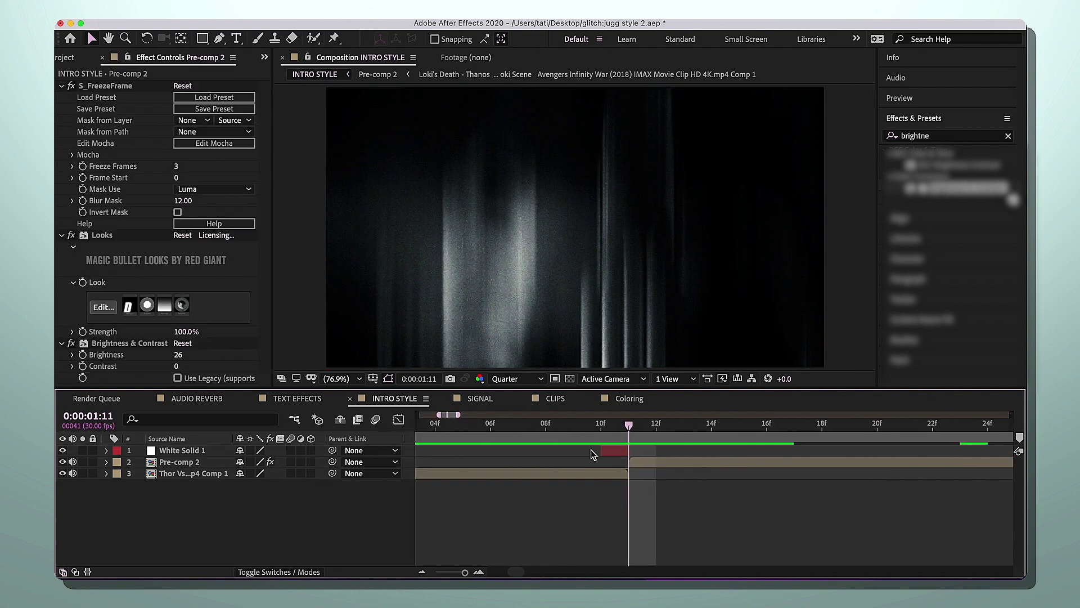
- Duplicate the one-frame white solid, shift the copy toward the first cut inside Pre-comp 2 and preview that section
click(606, 451)
key(super+d)
drag(621, 451, 815, 451)
drag(628, 426, 708, 431)
key(space)
key(space)
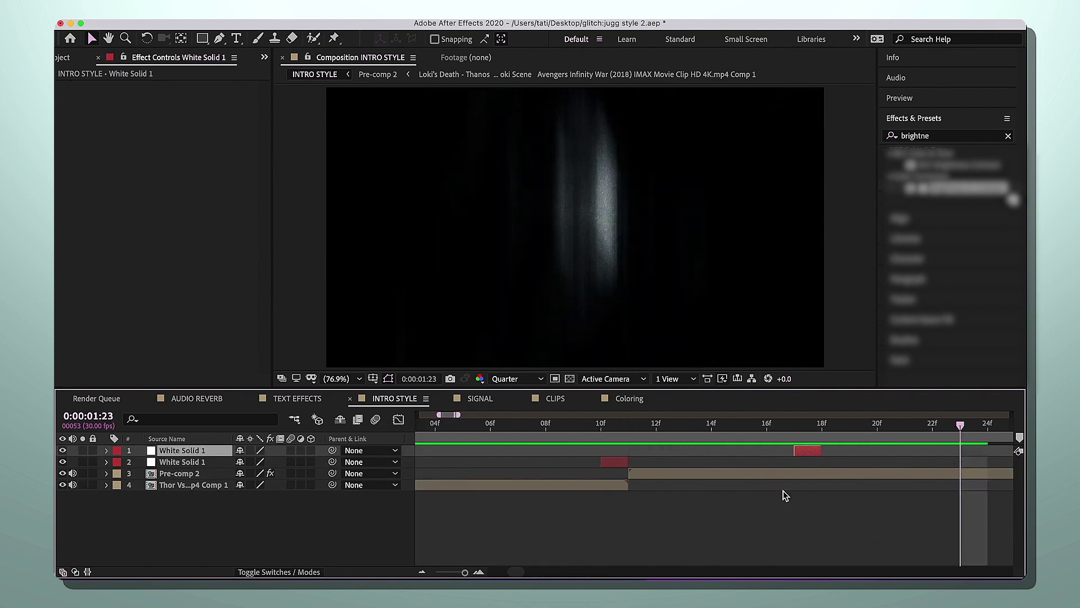
- Duplicate the one-frame white solid for the following montage cuts, placing copies at about 0:00:02:03 and 0:00:02:21
scroll(784, 493, down, 4)
key(space)
key(space)
scroll(658, 461, up, 4)
key(super+d)
drag(583, 450, 827, 450)
key(super+d)
drag(691, 431, 876, 432)
key([)
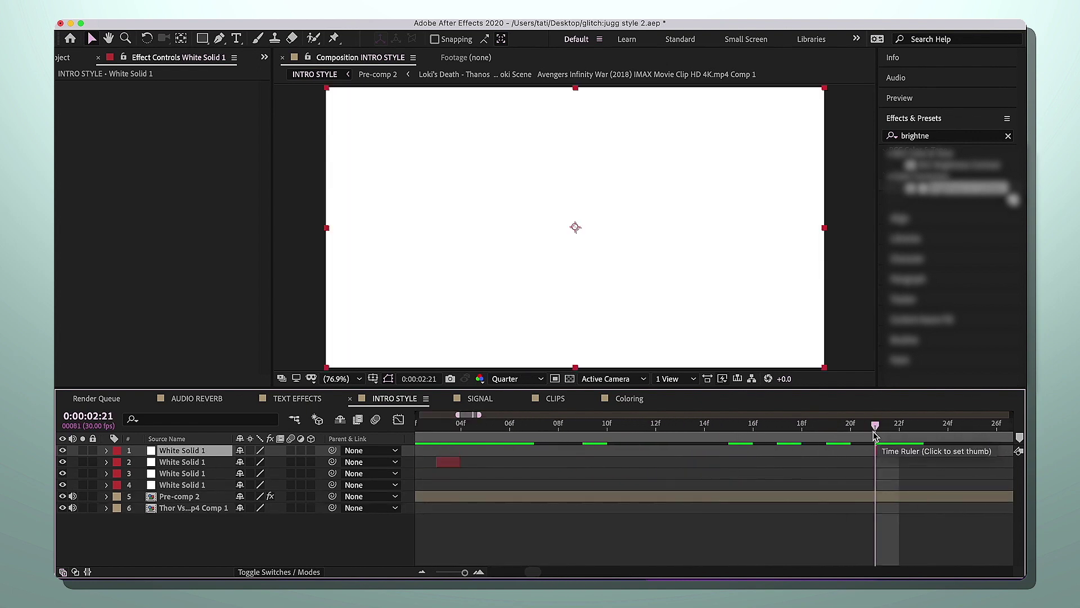
- Add further copies of the one-frame white solid at the remaining clip cuts of the montage
drag(658, 431, 827, 431)
key(super+d)
key([)
scroll(843, 495, down, 4)
scroll(731, 484, up, 3)
key(super+d)
- Review the white flash frames across the whole INTRO STYLE montage
key(minus)
key(minus)
key(minus)
click(450, 428)
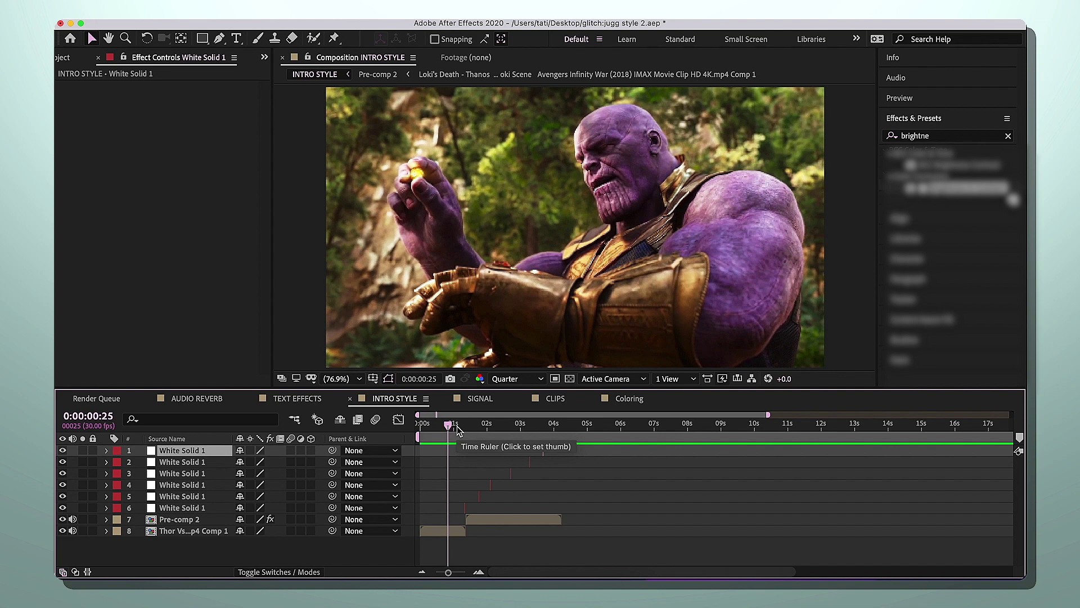
key(equal)
key(equal)
key(equal)
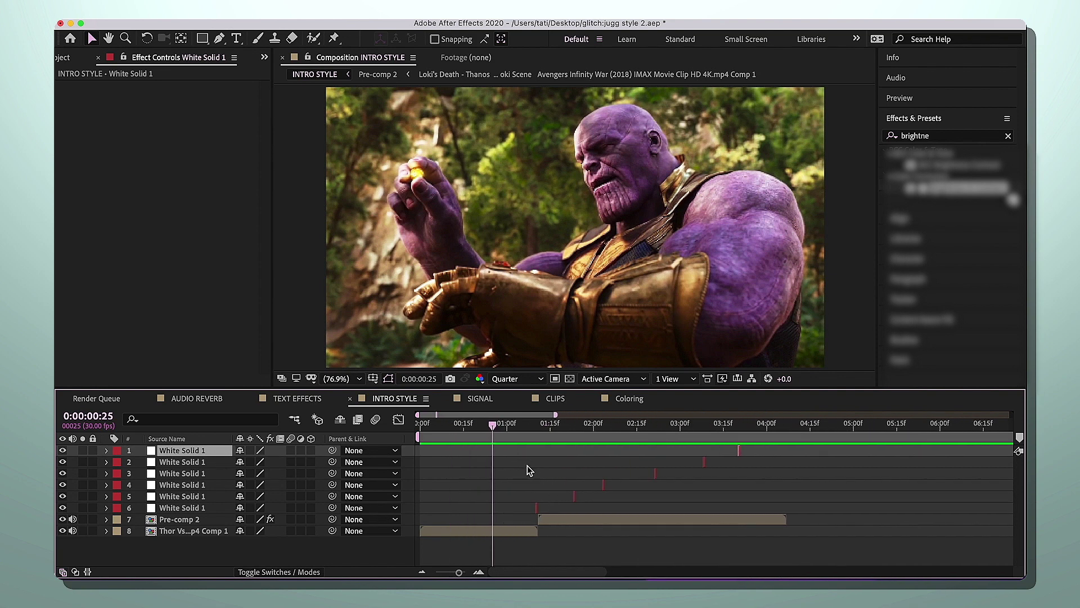
drag(538, 427, 631, 440)
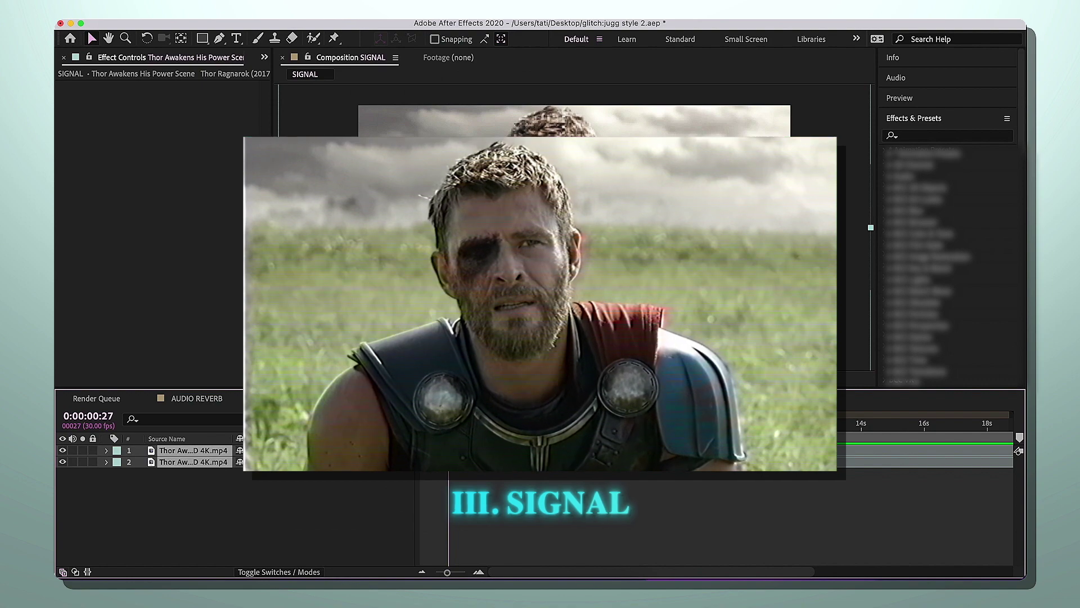
- Pre-compose both clips in the SIGNAL composition as Pre-comp 3 and apply the Signal effect to it
key(Return)
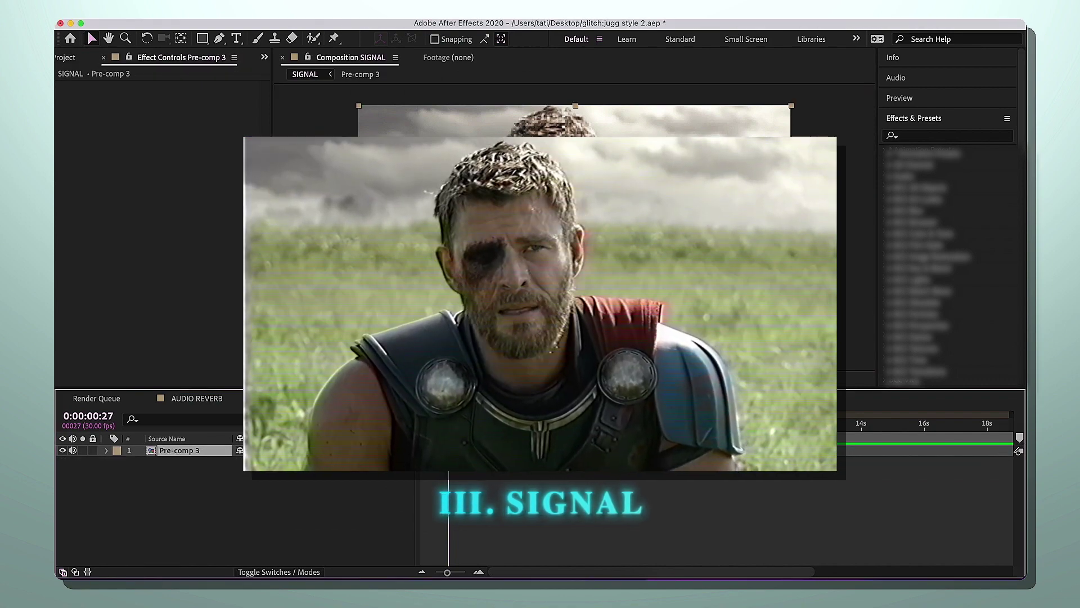
click(930, 136)
text(signal)
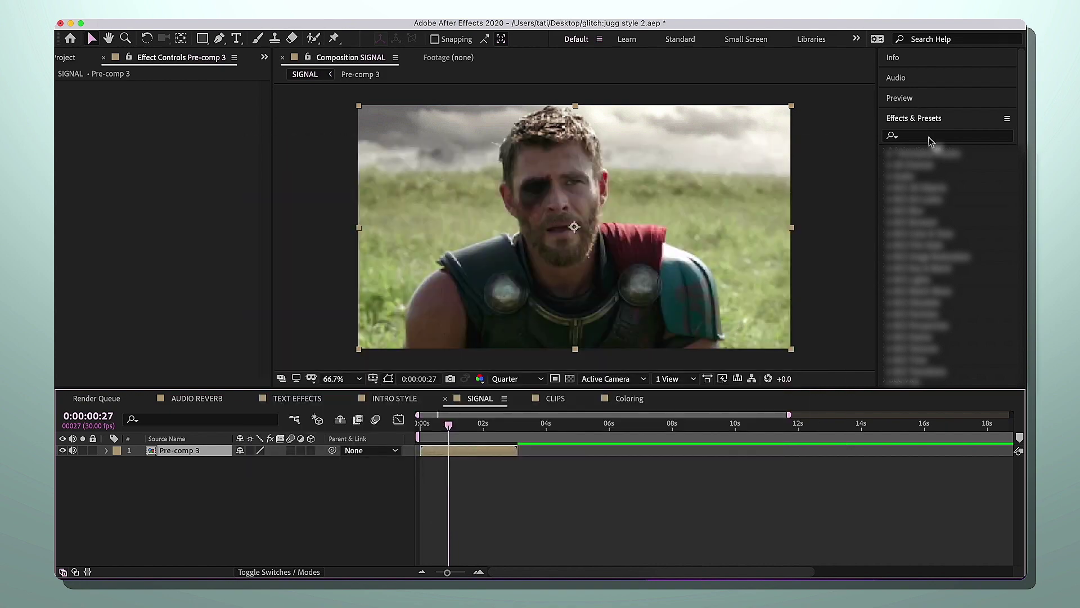
double_click(925, 165)
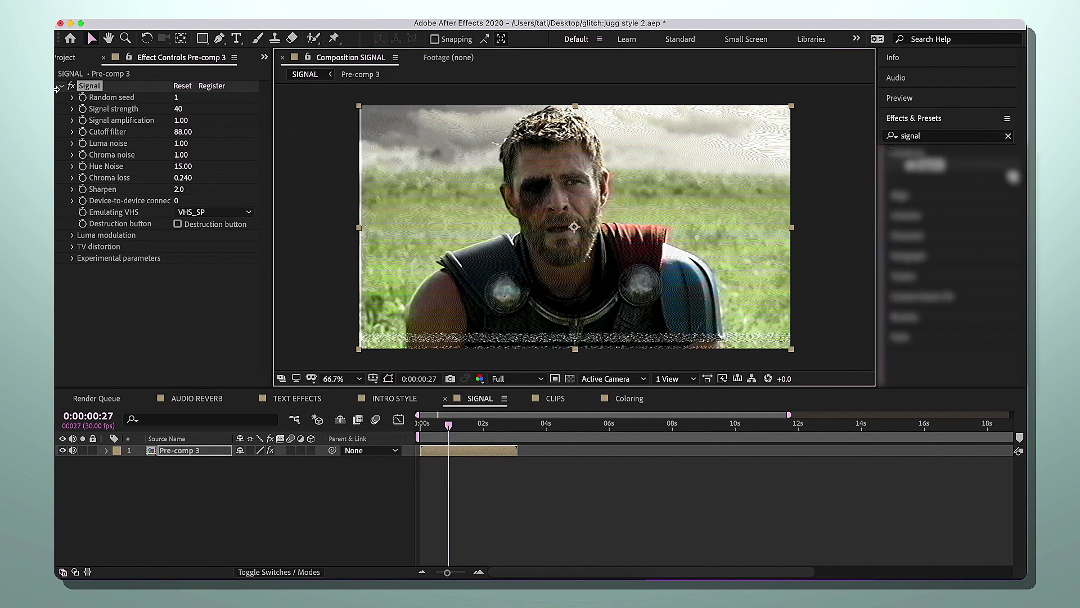
- Compare the footage with and without the Signal effect, and switch off the effect's Luma modulation
click(71, 87)
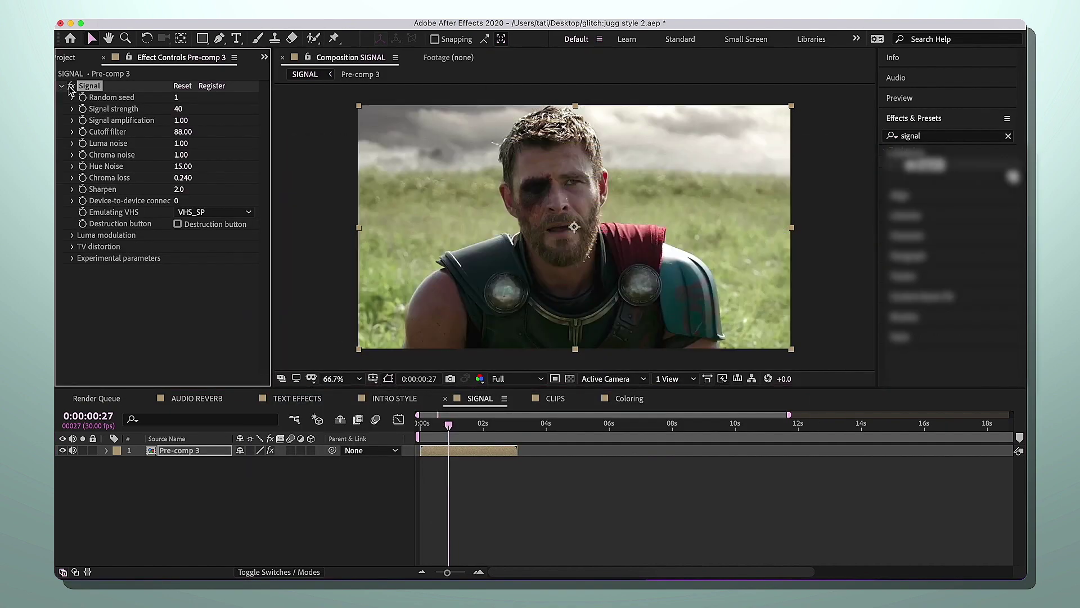
click(71, 86)
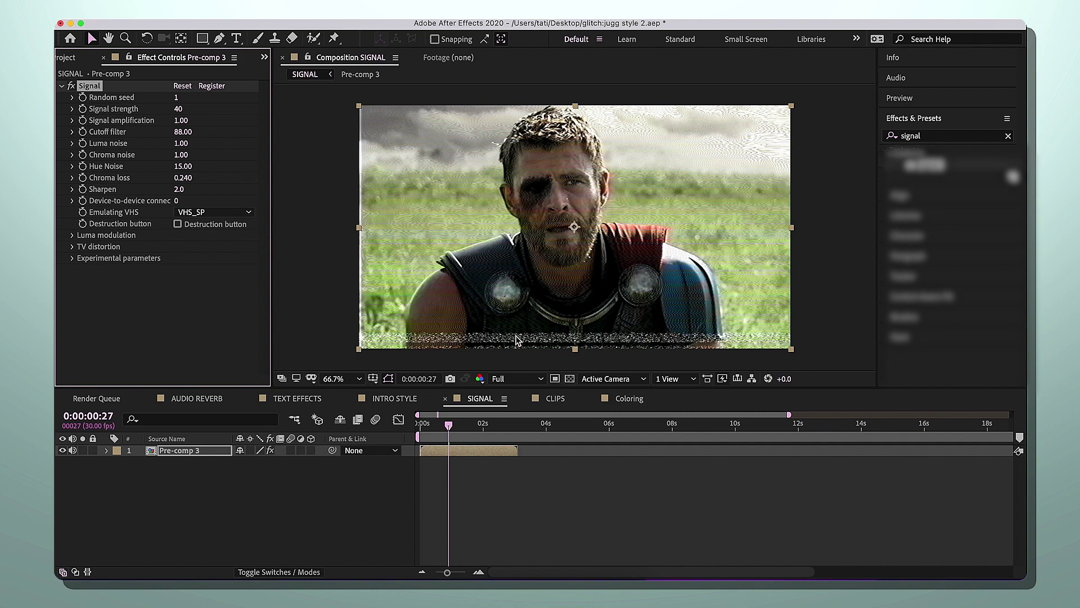
click(72, 235)
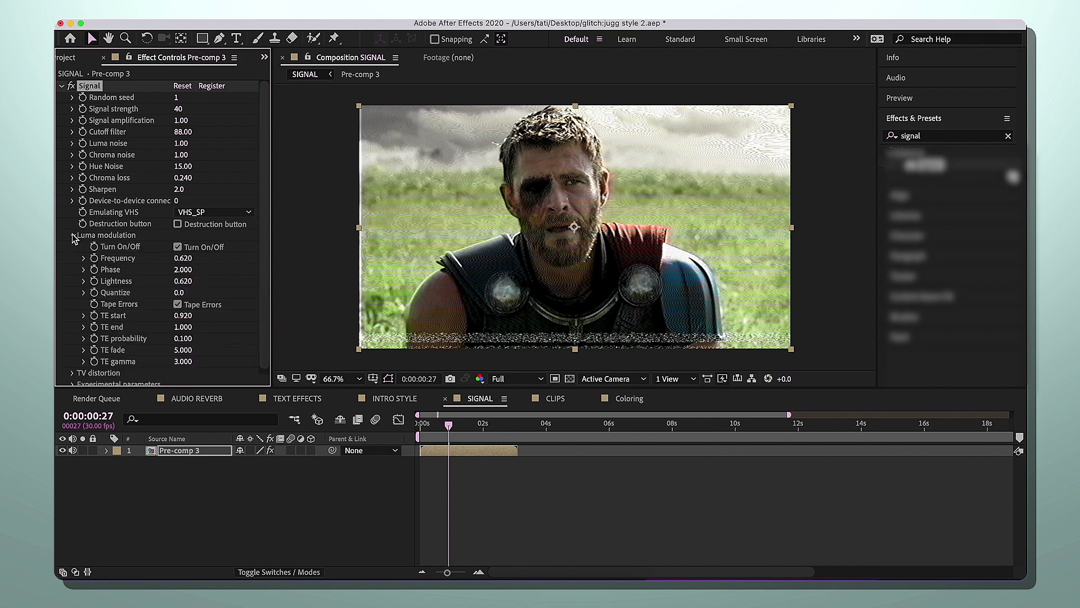
click(177, 248)
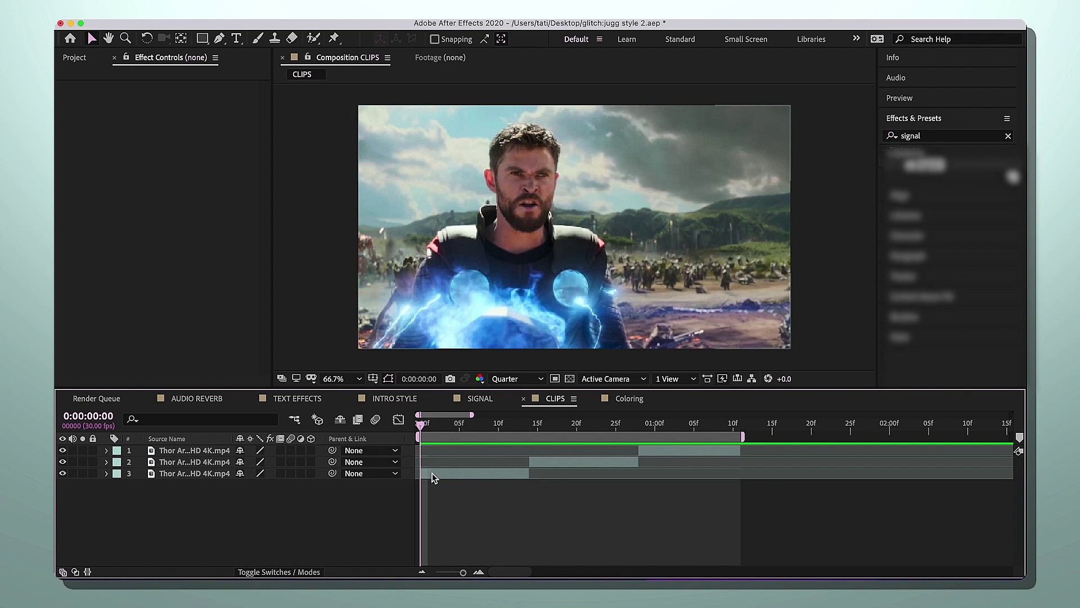
- Enable motion blur and Pixel Motion frame blending on all three layers of the CLIPS composition
key(super+a)
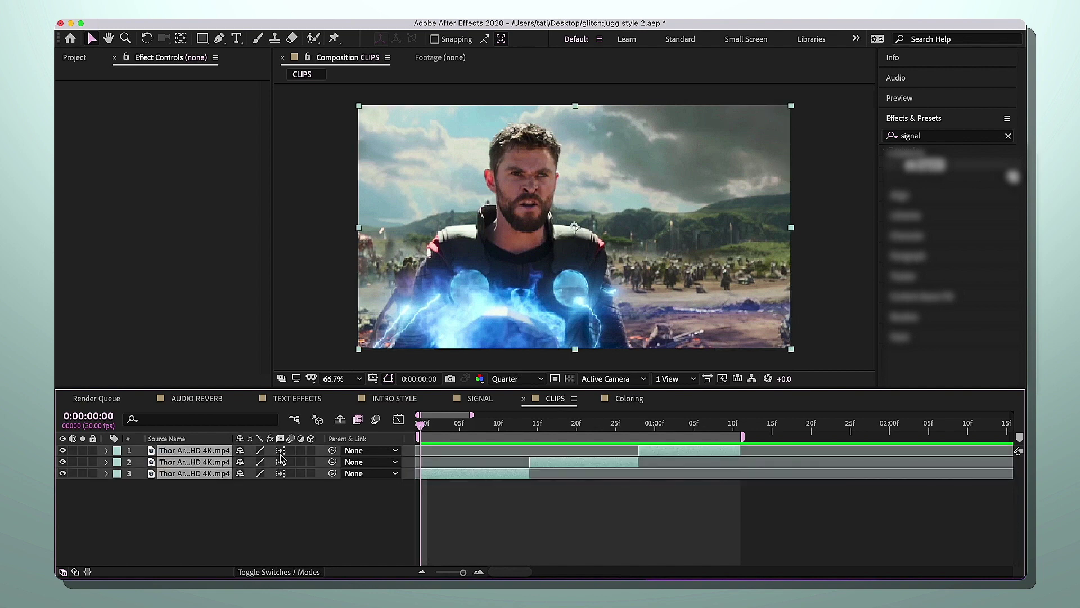
click(280, 457)
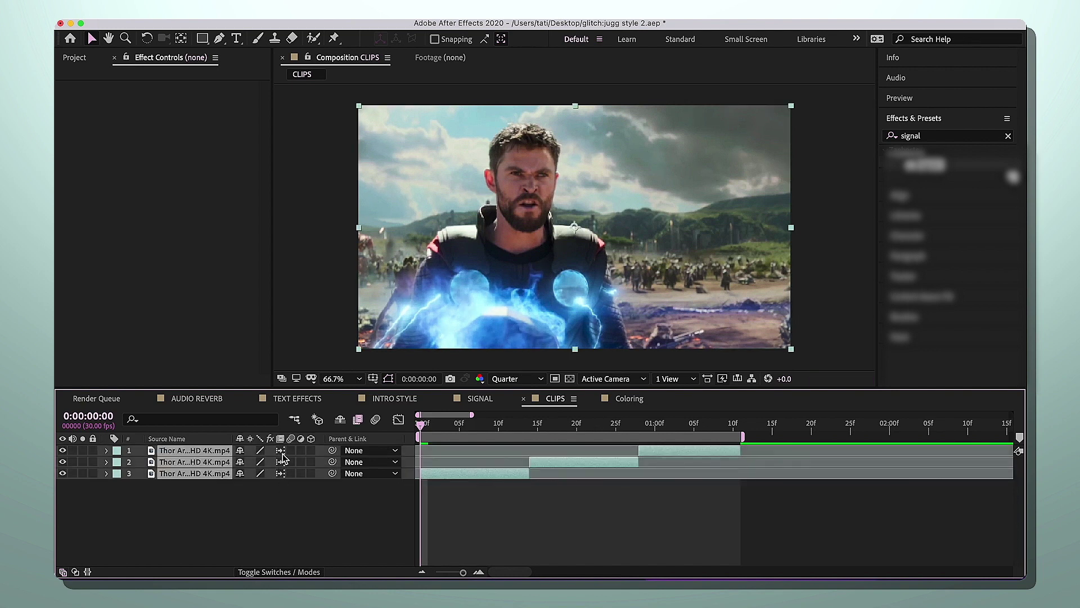
- Enable time remapping on the first clip, layer 3 of the CLIPS composition
click(457, 475)
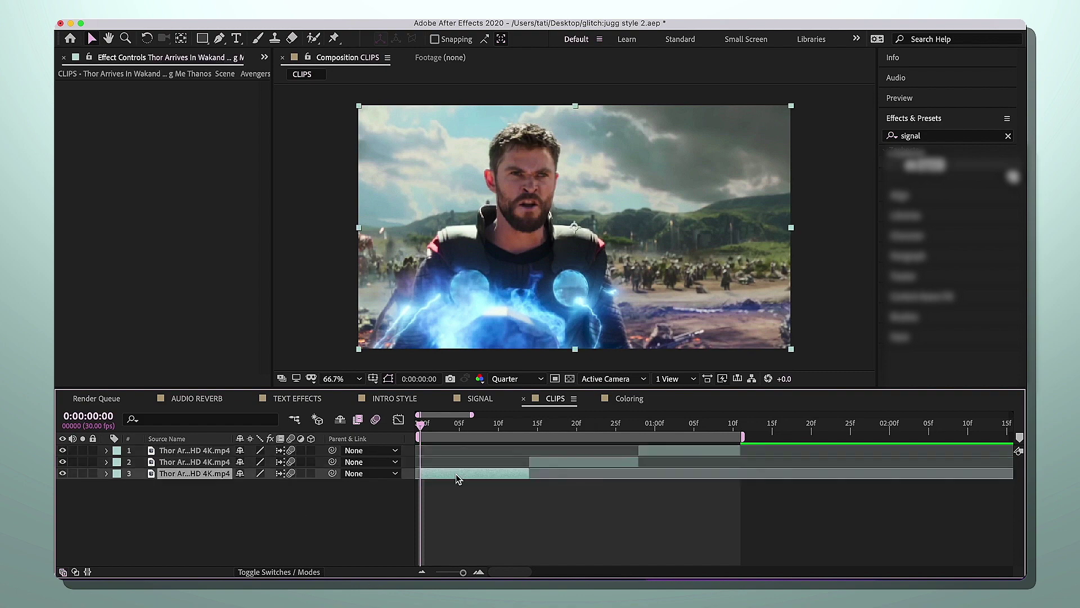
right_click(457, 476)
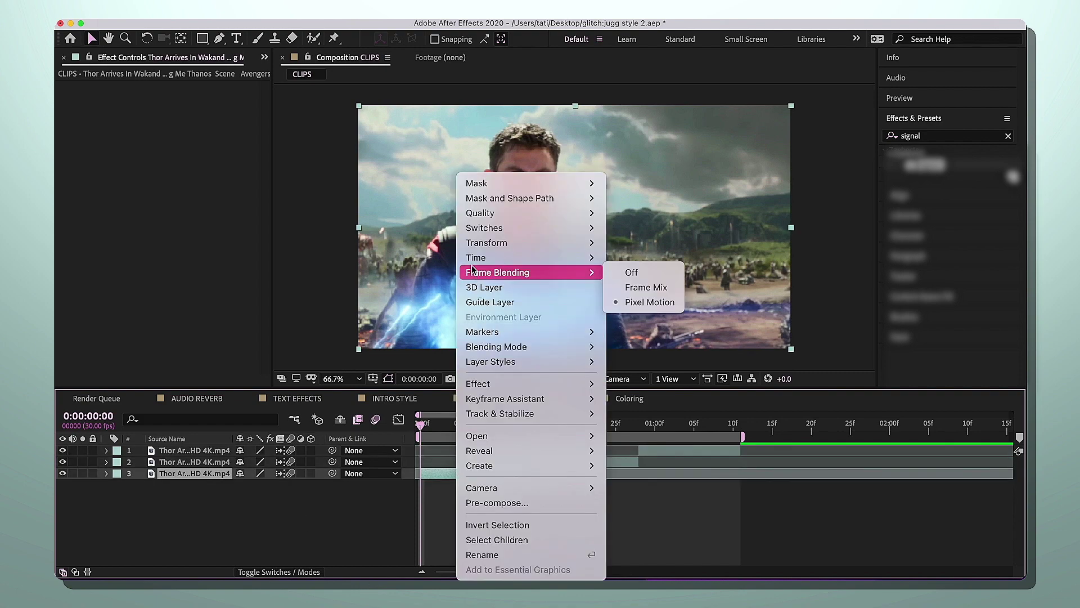
mouse_move(474, 259)
click(638, 260)
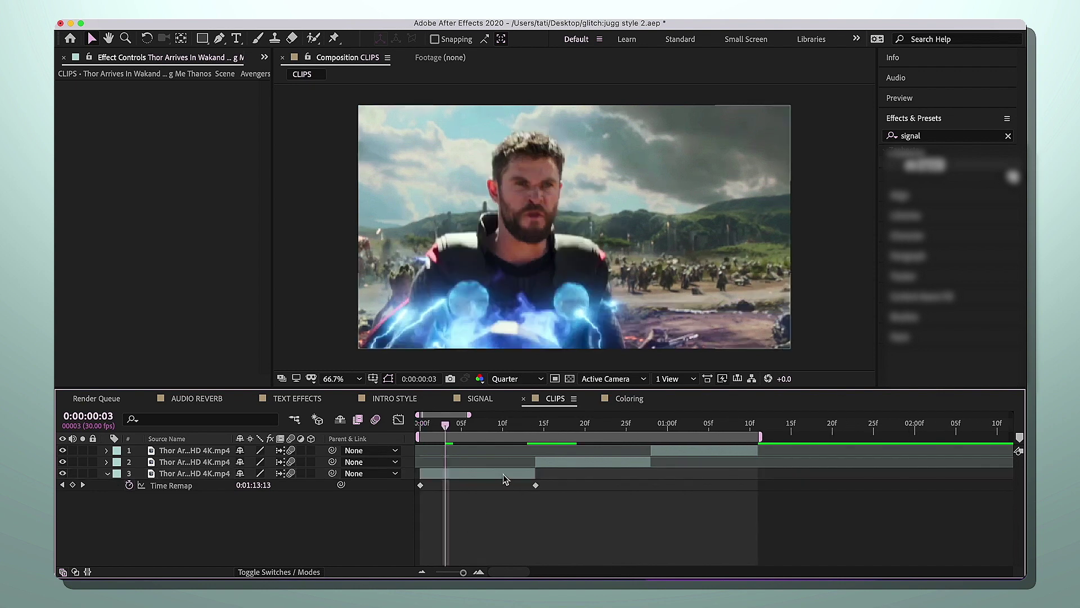
- Retime the first clip's end Time Remap keyframe to source time 0:01:14:12 so more footage plays within the clip
click(503, 474)
key(o)
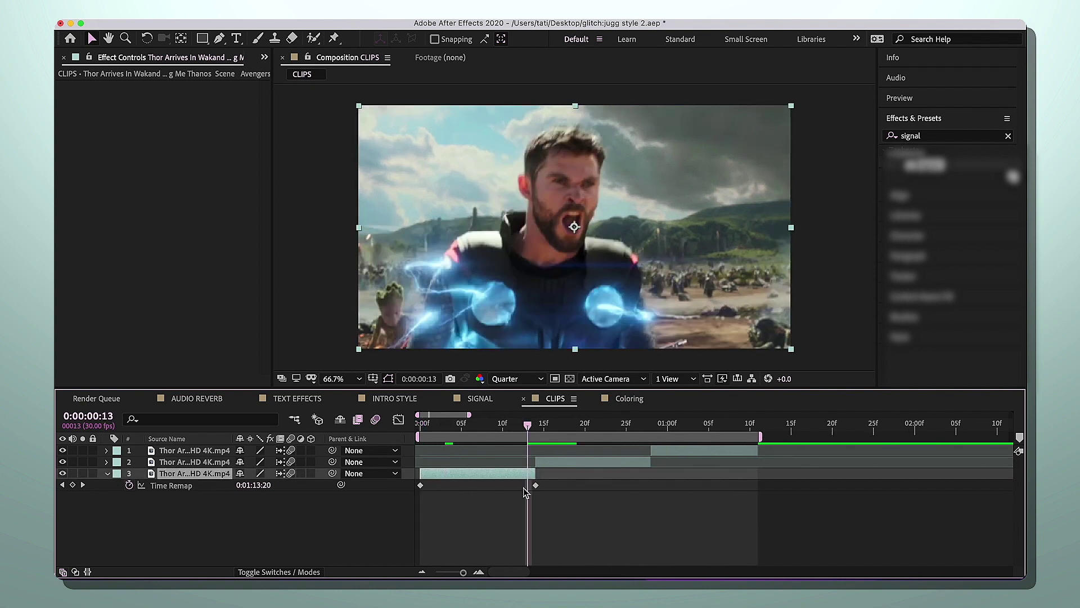
click(535, 484)
drag(535, 484, 527, 486)
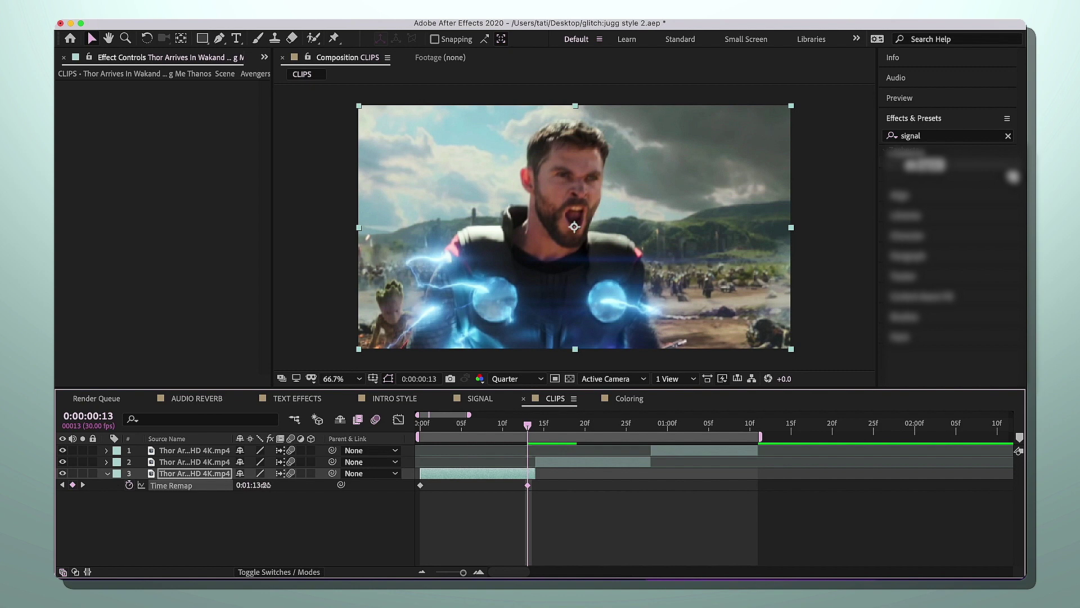
drag(265, 484, 381, 497)
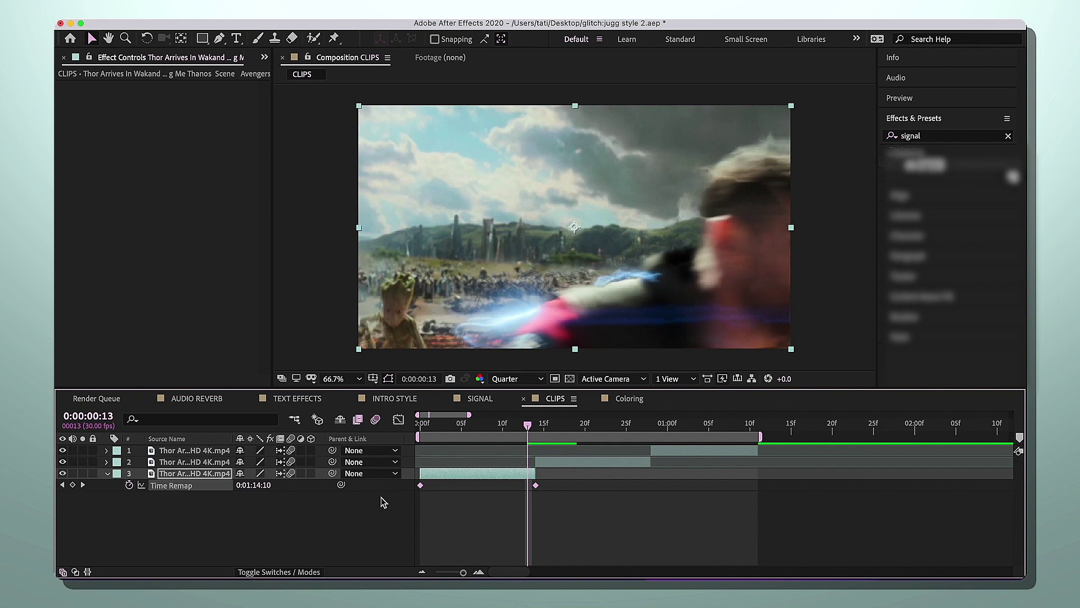
- Easy-ease the first clip's Time Remap keyframes and shape the value curve steep at both ends and flatter in the middle
key(F9)
click(398, 419)
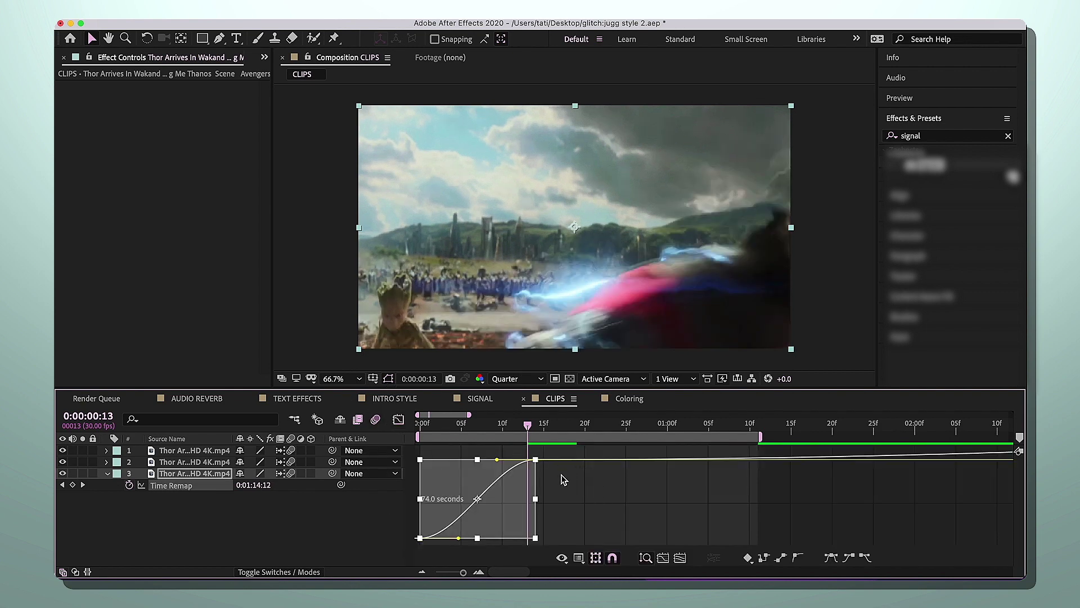
click(535, 460)
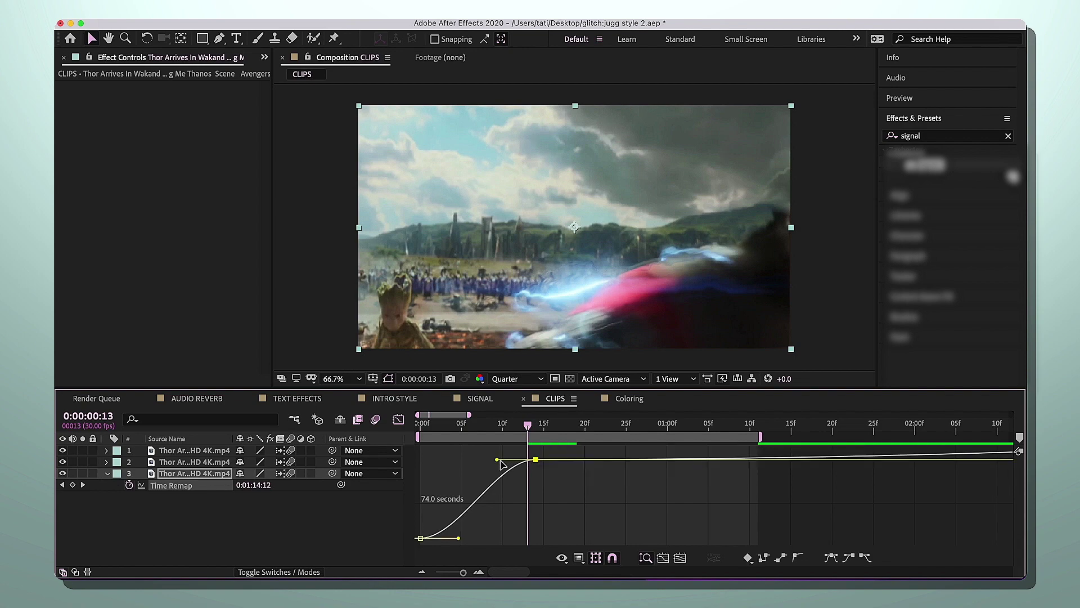
drag(498, 462, 579, 504)
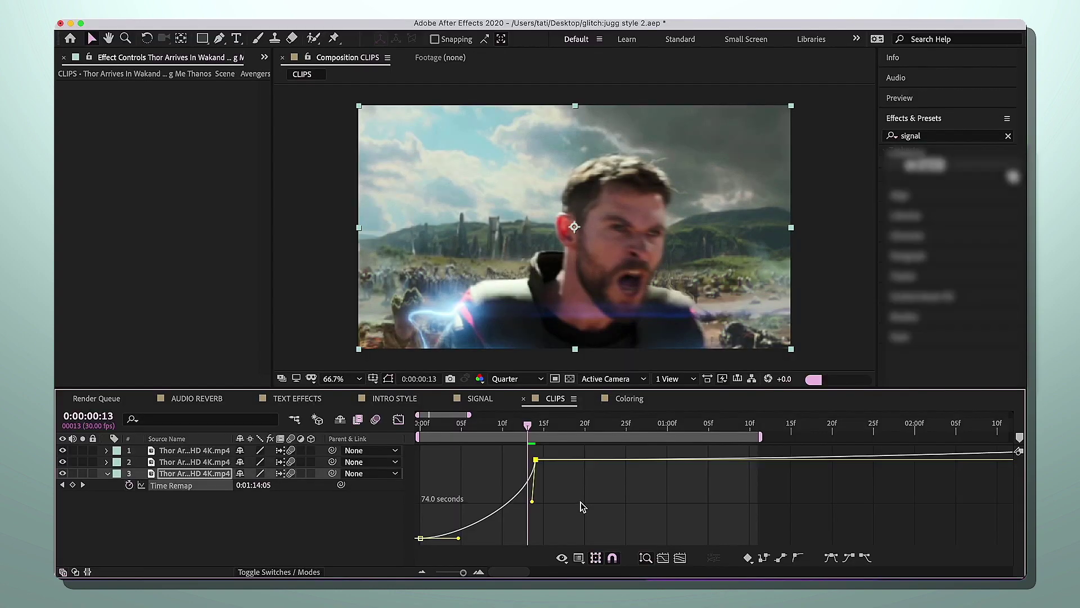
drag(459, 539, 422, 483)
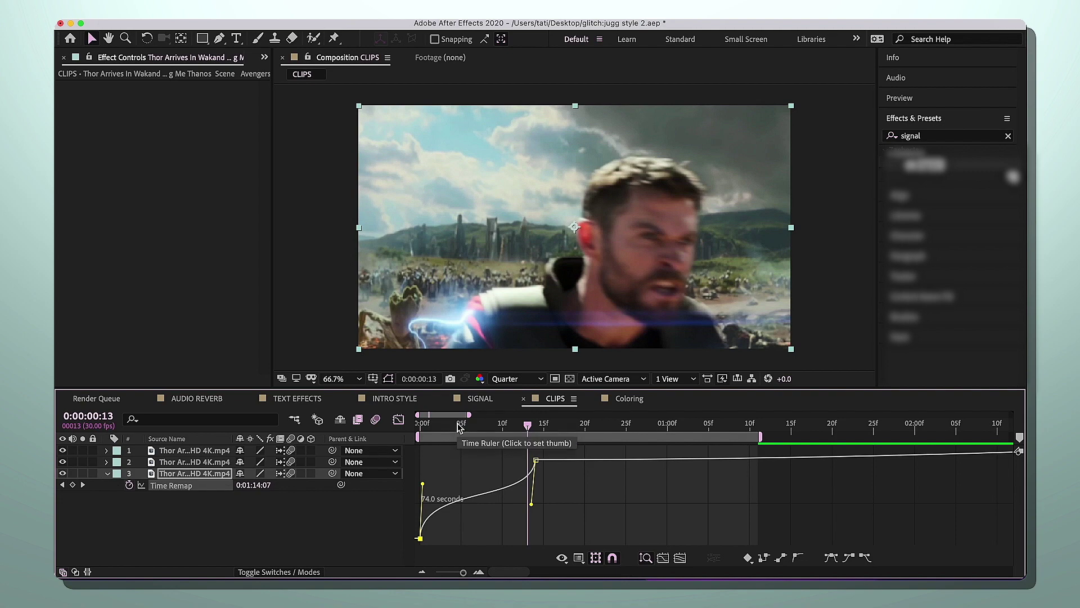
drag(458, 425, 403, 427)
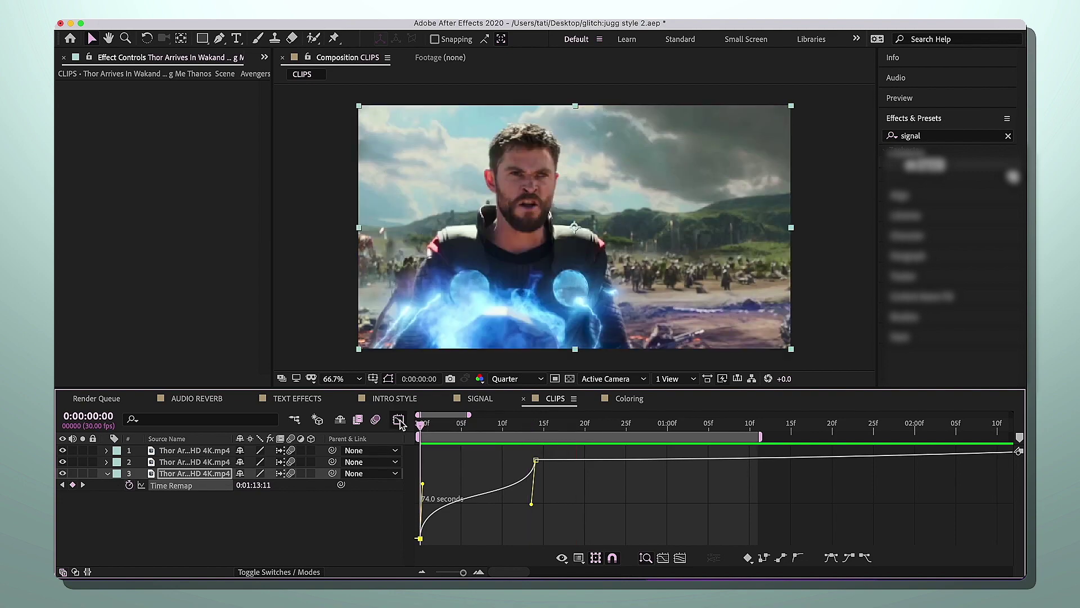
click(398, 419)
- Time-remap the second clip, starting at 0:00:00:14
click(536, 424)
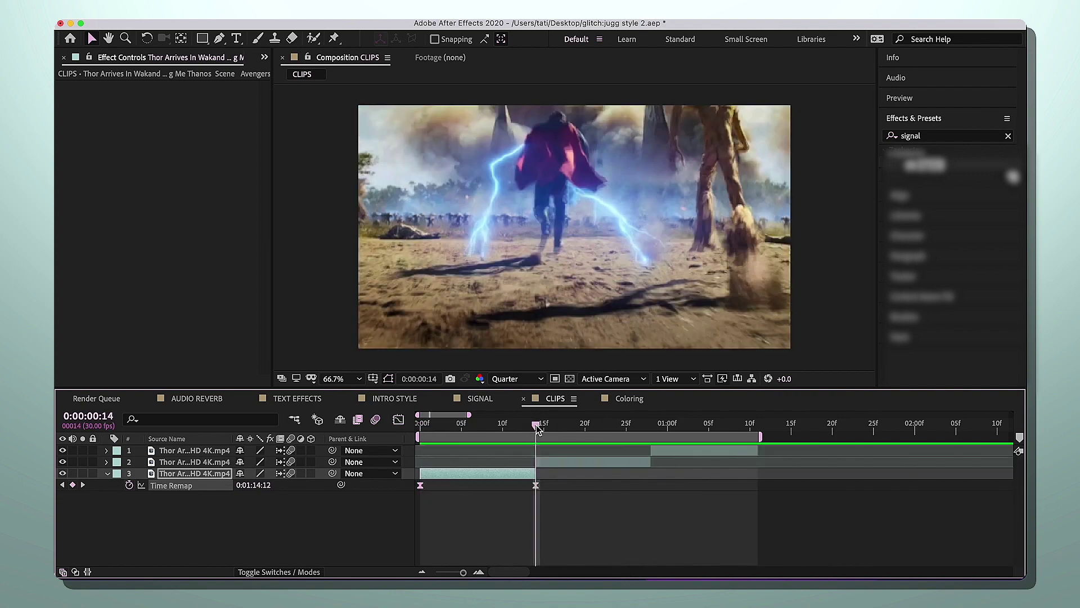
click(556, 464)
right_click(556, 464)
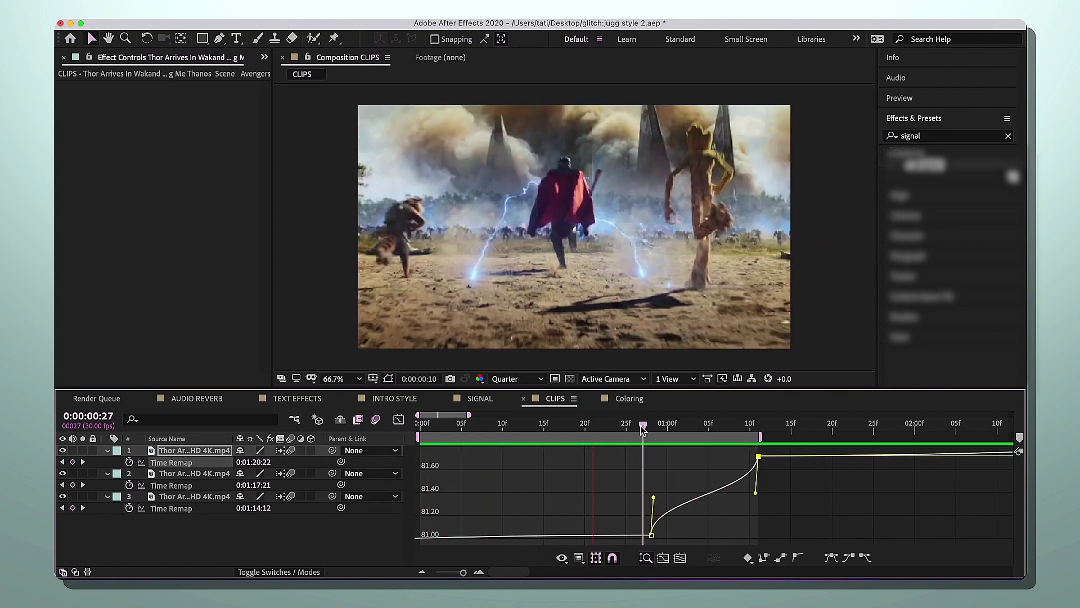
- Add a Time Remap keyframe on the third clip's speed curve at 0:00:01:00 and adjust it slightly
drag(641, 426, 665, 425)
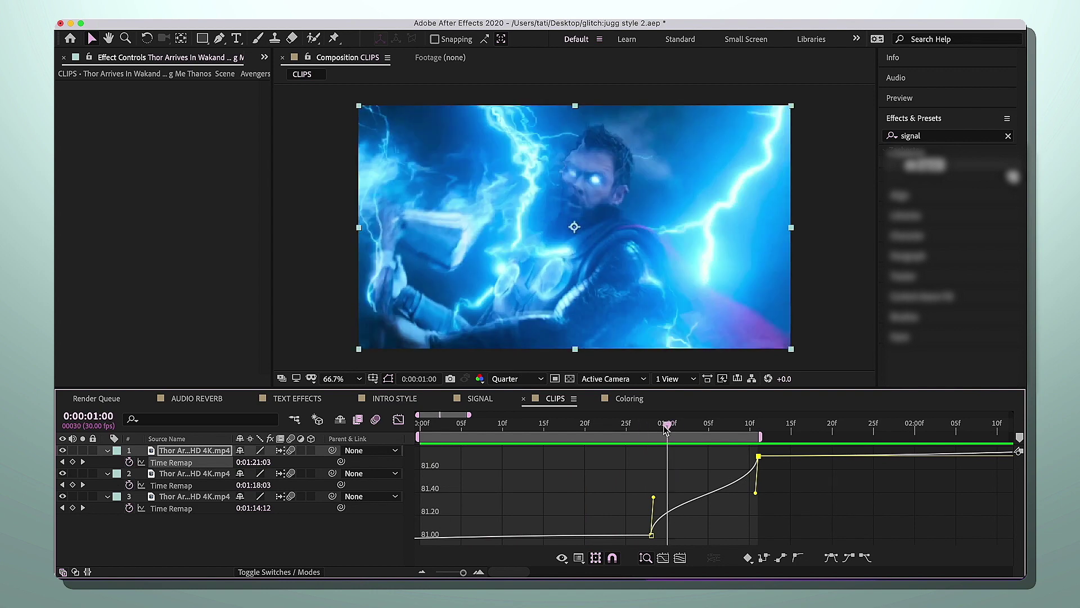
click(73, 461)
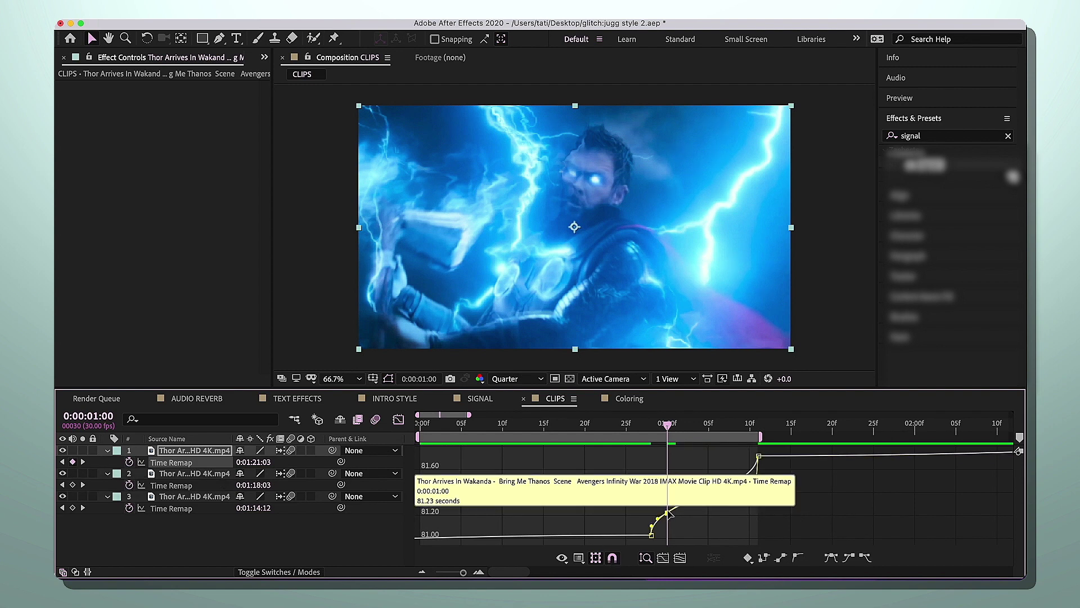
drag(668, 513, 669, 509)
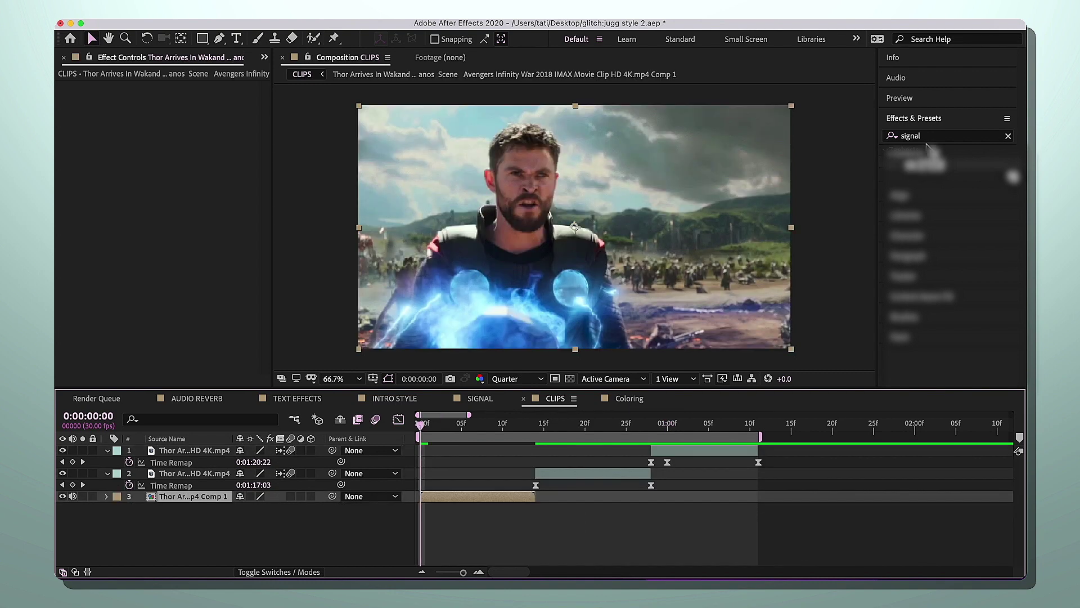
- Find the S_Blur effects and apply S_BlurMoCurves to the pre-composed first clip
click(922, 137)
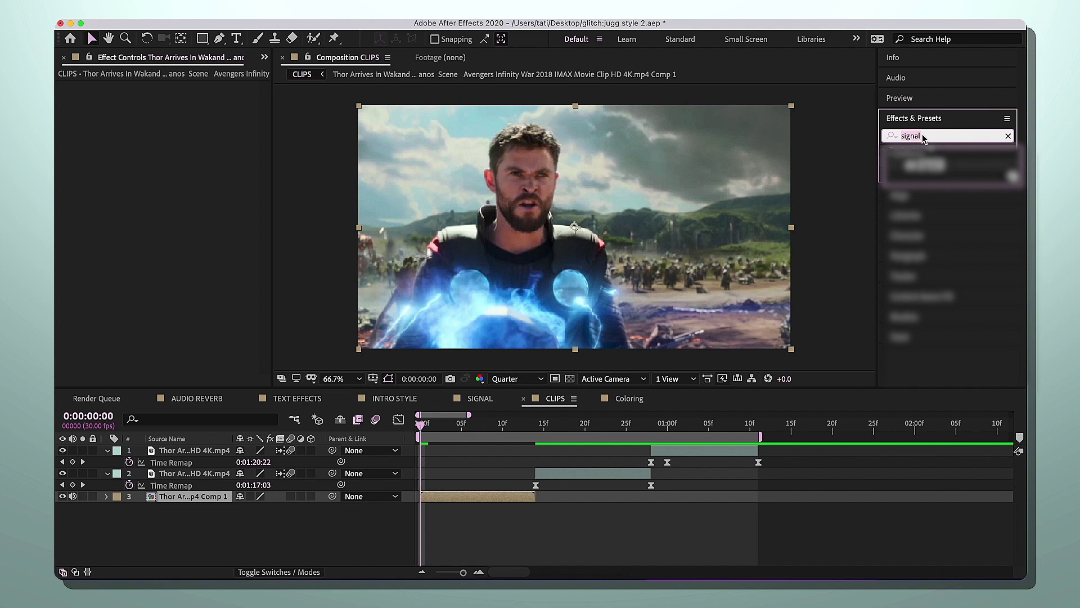
text(bl)
key(BackSpace)
key(BackSpace)
text(s)
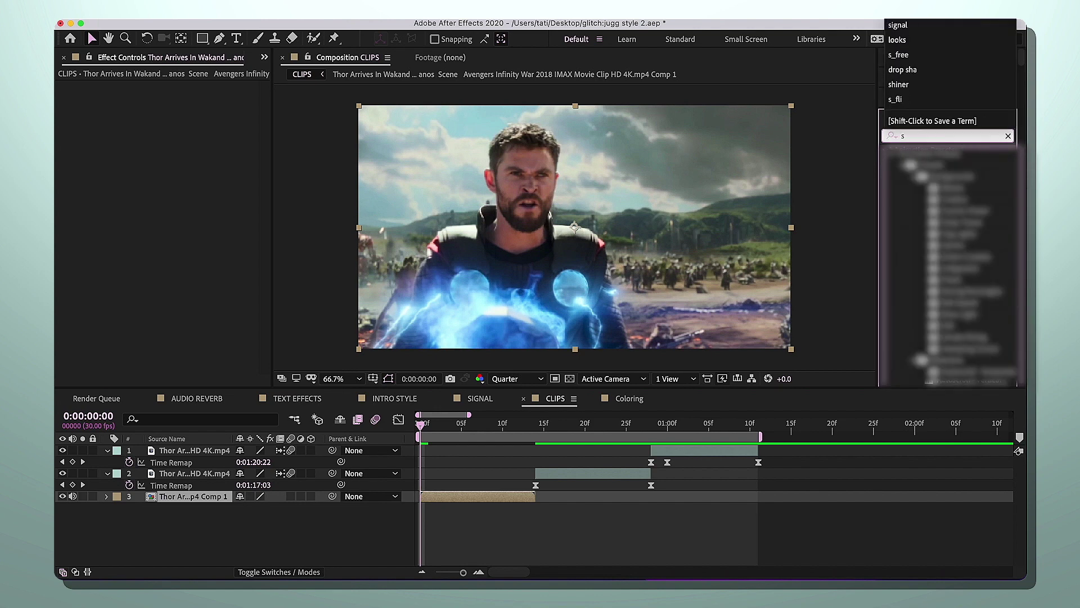
key(BackSpace)
text(s_blur)
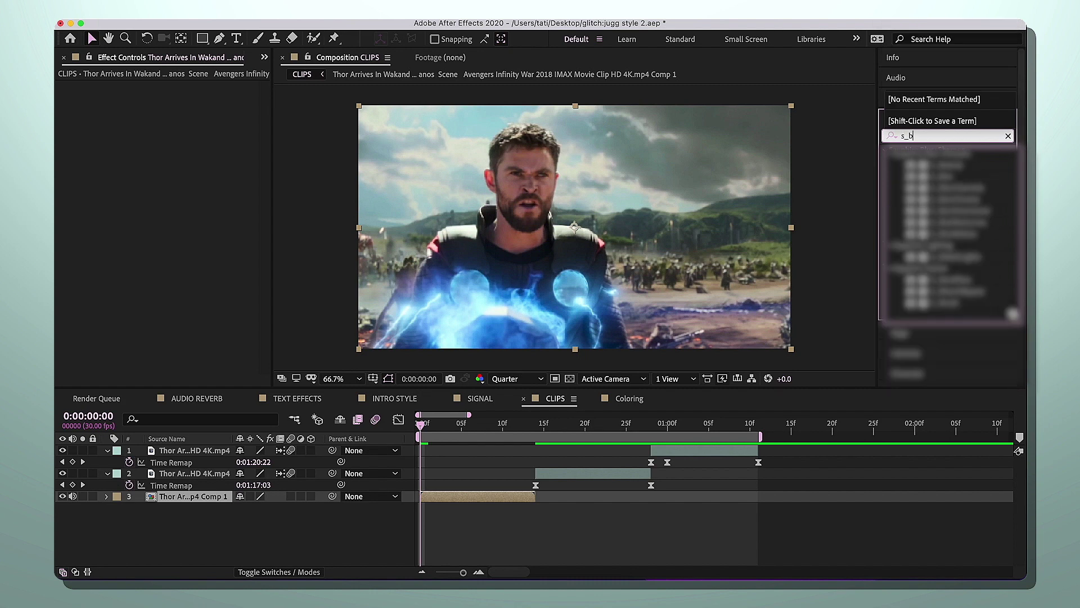
double_click(960, 211)
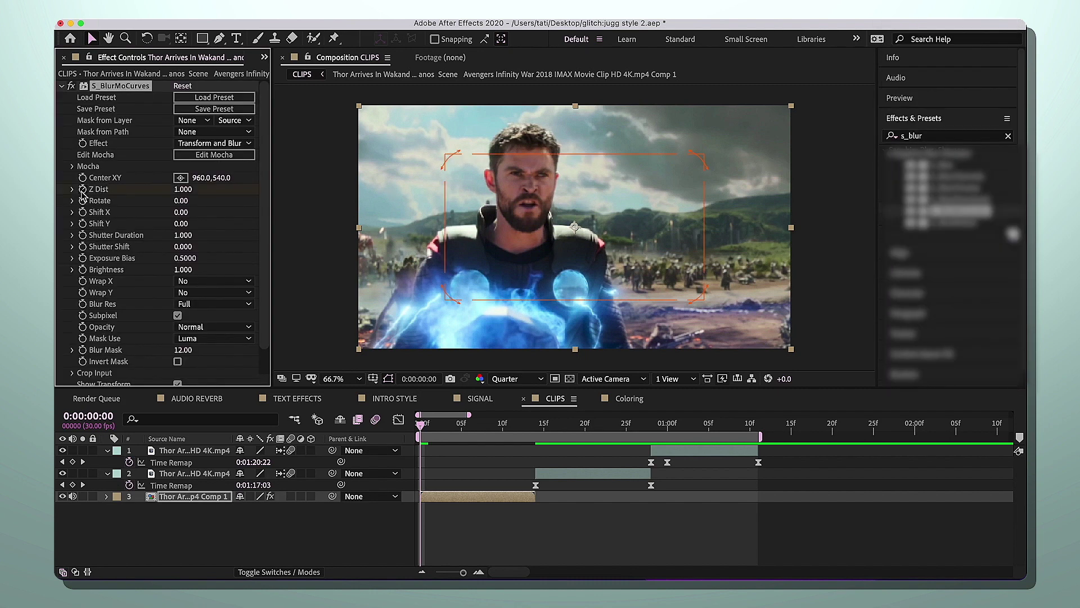
- Animate the S_BlurMoCurves Z Dist from 0.170 at the first frame to 1.000 at 0:00:00:14
click(83, 192)
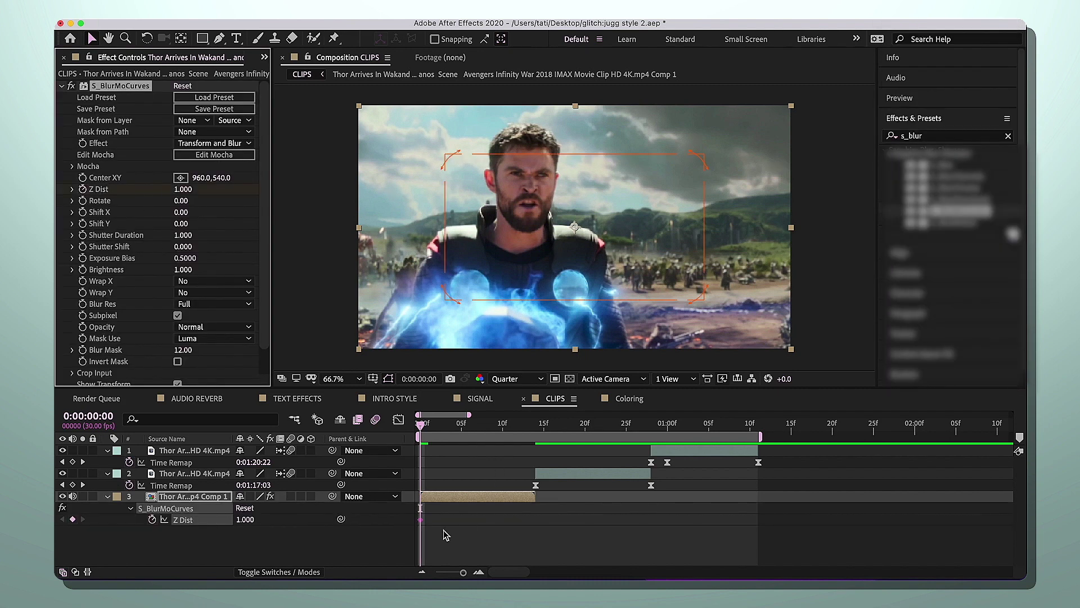
drag(421, 519, 536, 519)
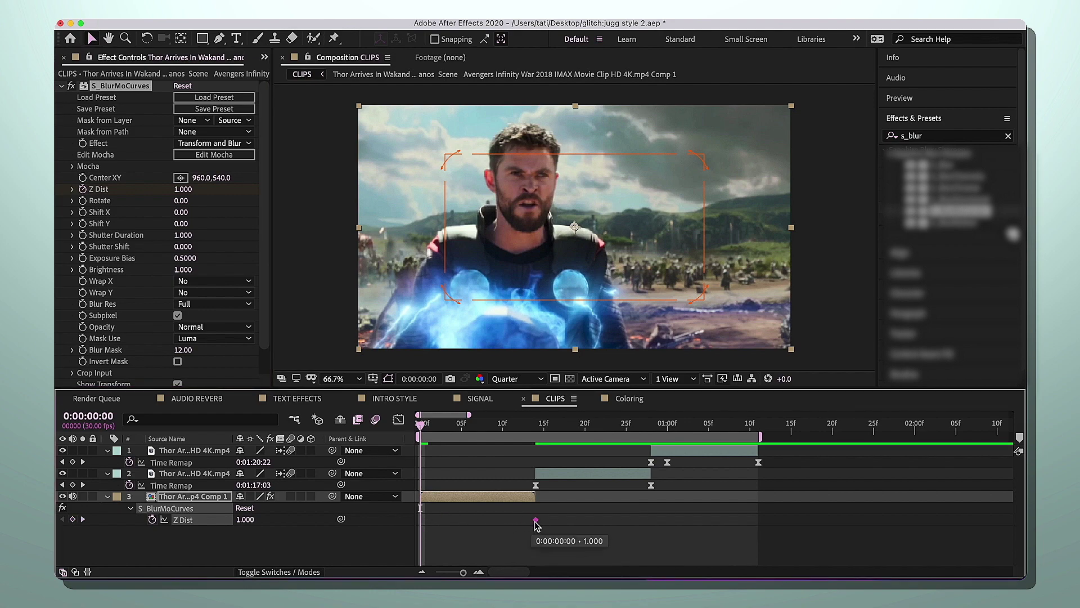
drag(183, 189, 138, 196)
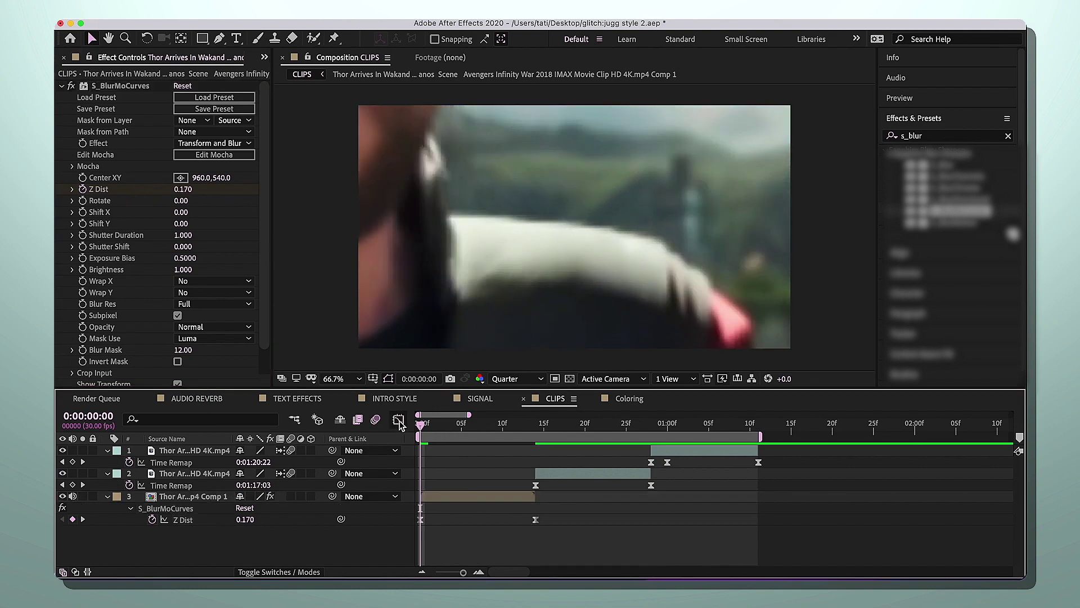
- Shape the Z Dist value curve so it rises steeply at the start and levels out toward the last keyframe
click(398, 419)
click(399, 419)
click(403, 520)
key(shift+F3)
drag(441, 454, 423, 465)
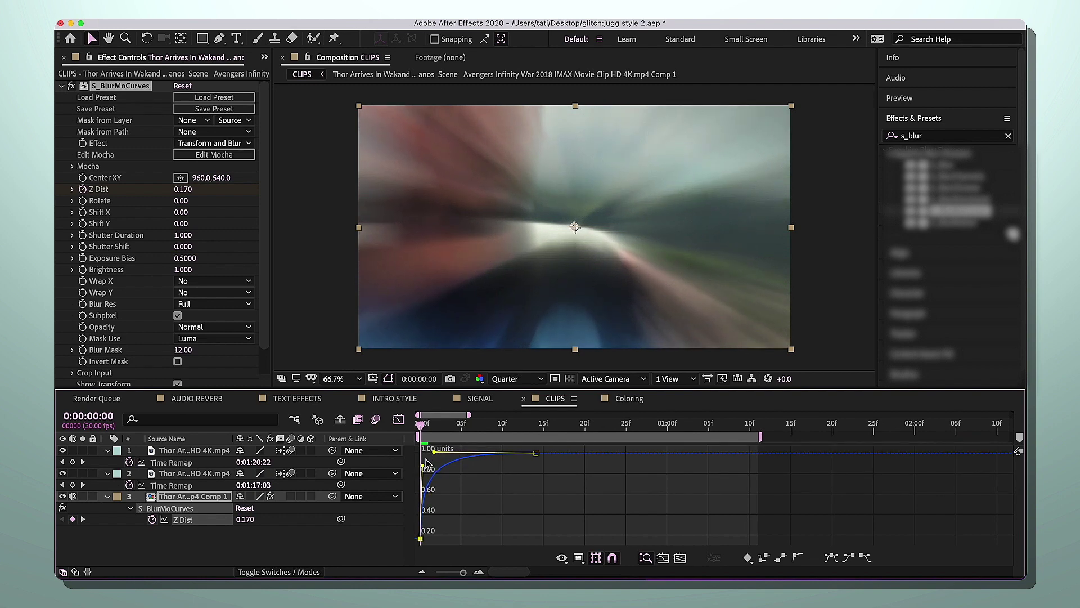
click(398, 419)
- Find the Brightness & Contrast effect and apply it to the pre-composed first clip
click(945, 136)
text(brigtn)
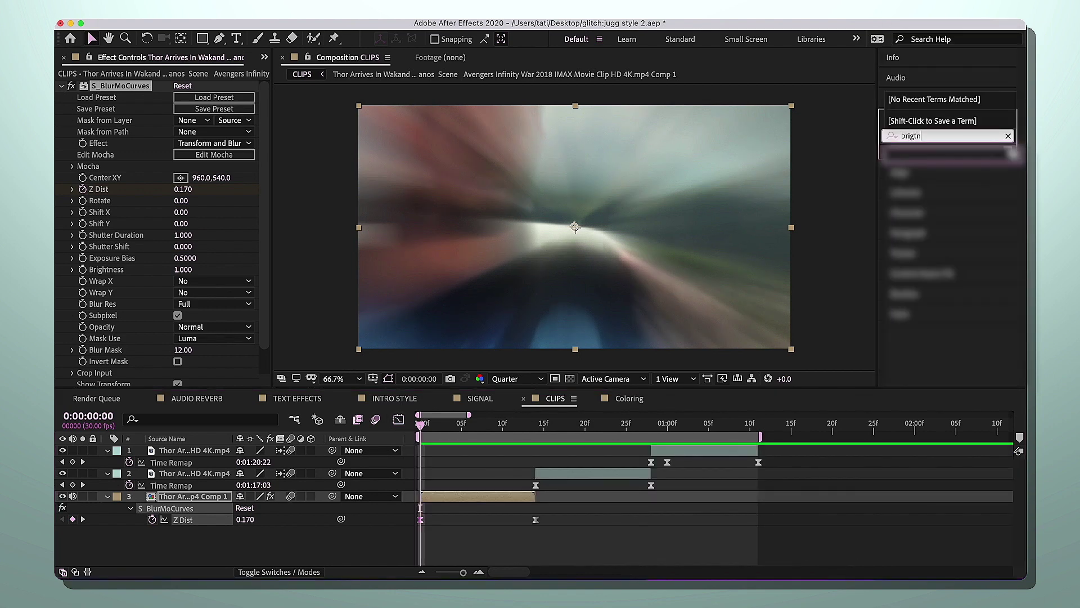
key(BackSpace)
key(BackSpace)
text(htne)
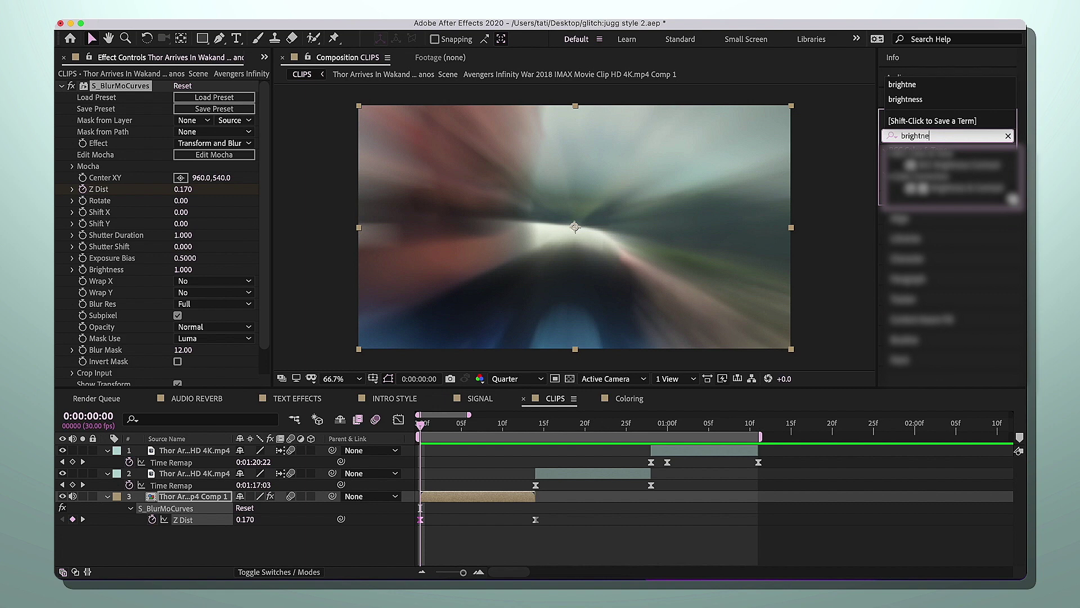
double_click(963, 194)
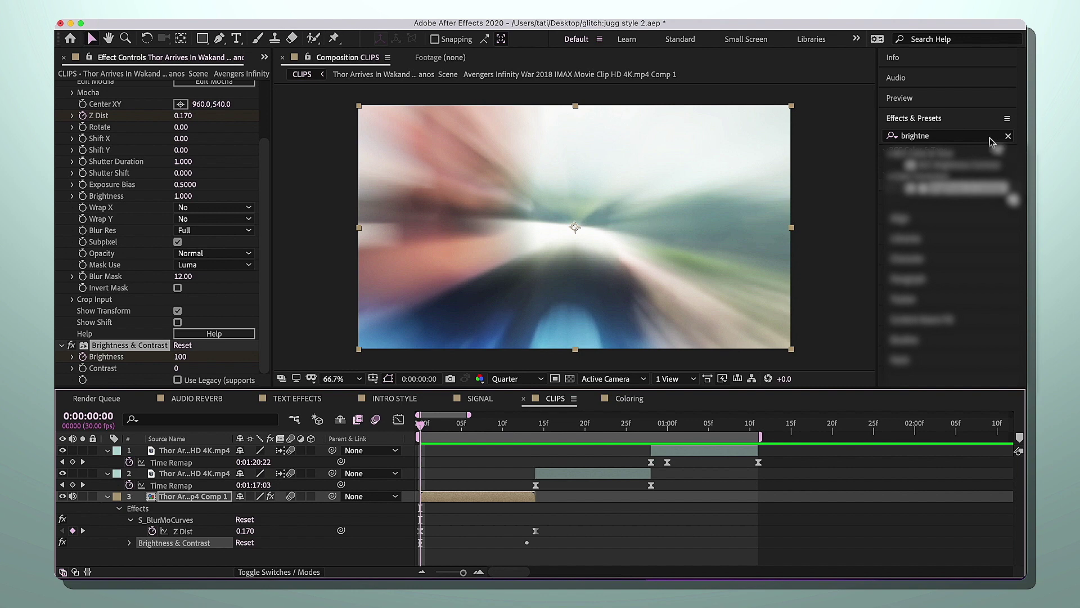
- Search the effects and presets for "heavy" and apply the matching preset to the pre-composed first clip
click(990, 138)
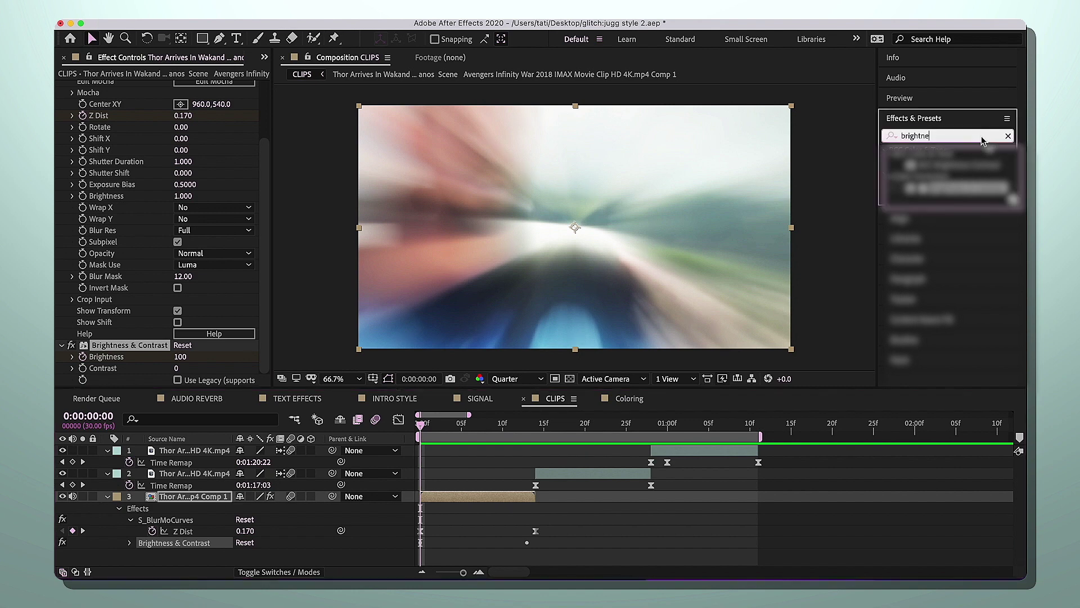
text(heavy)
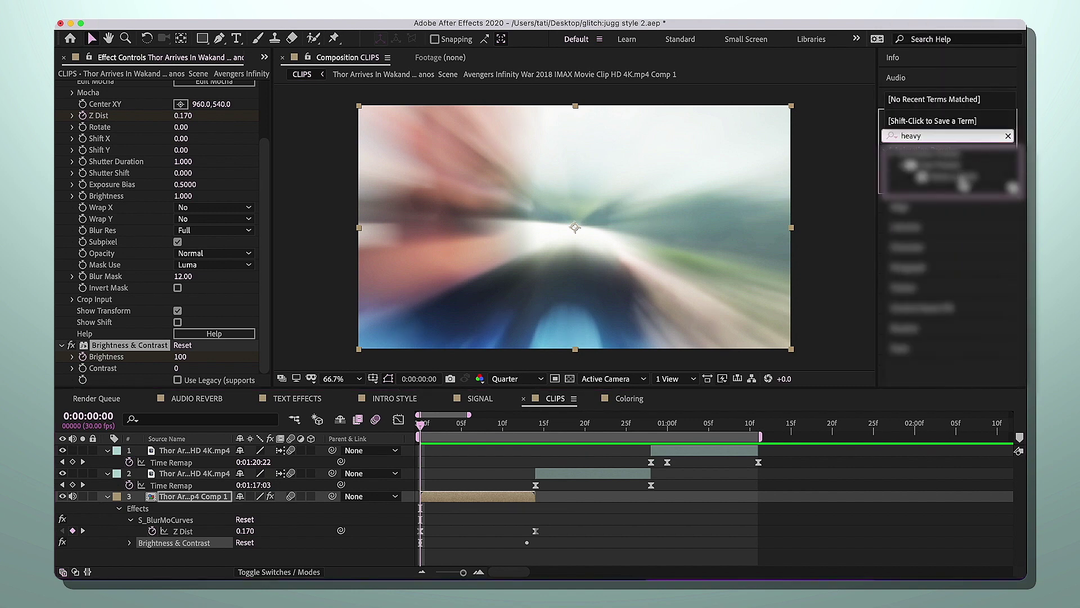
drag(956, 177, 481, 499)
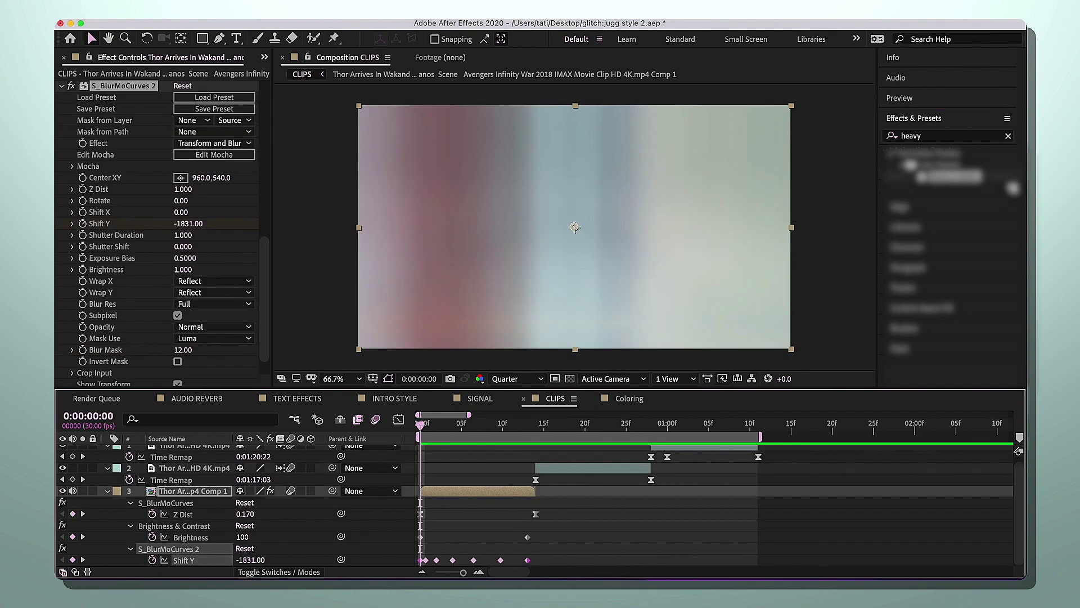
- Add an adjustment layer above the pre-composed first clip and trim it to its opening, removing everything from 0:00:00:01 onward
click(287, 16)
mouse_move(287, 32)
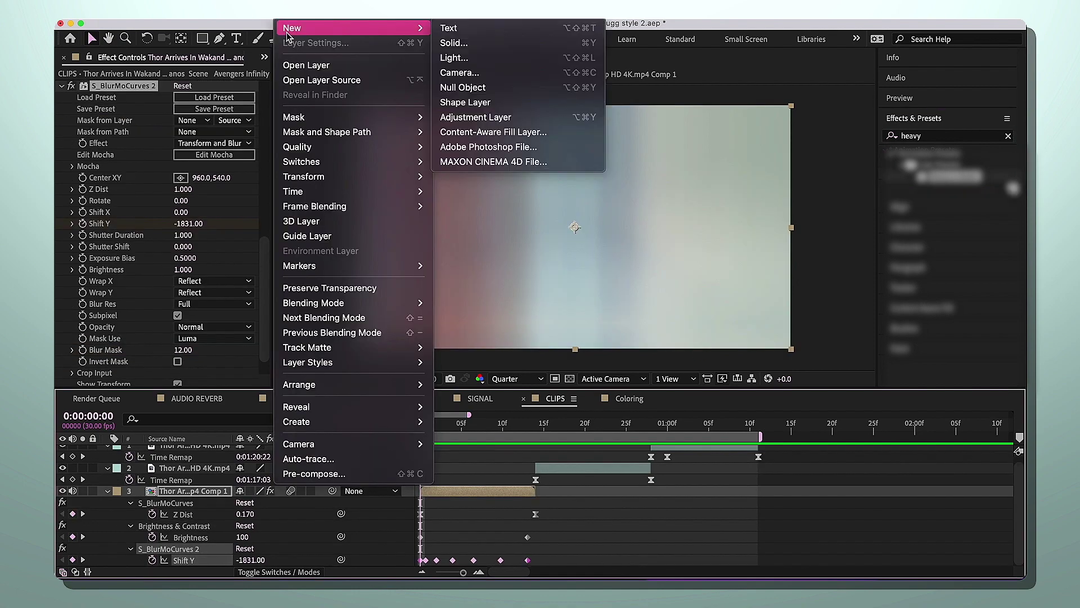
click(479, 119)
key(super+Right)
key(super+shift+d)
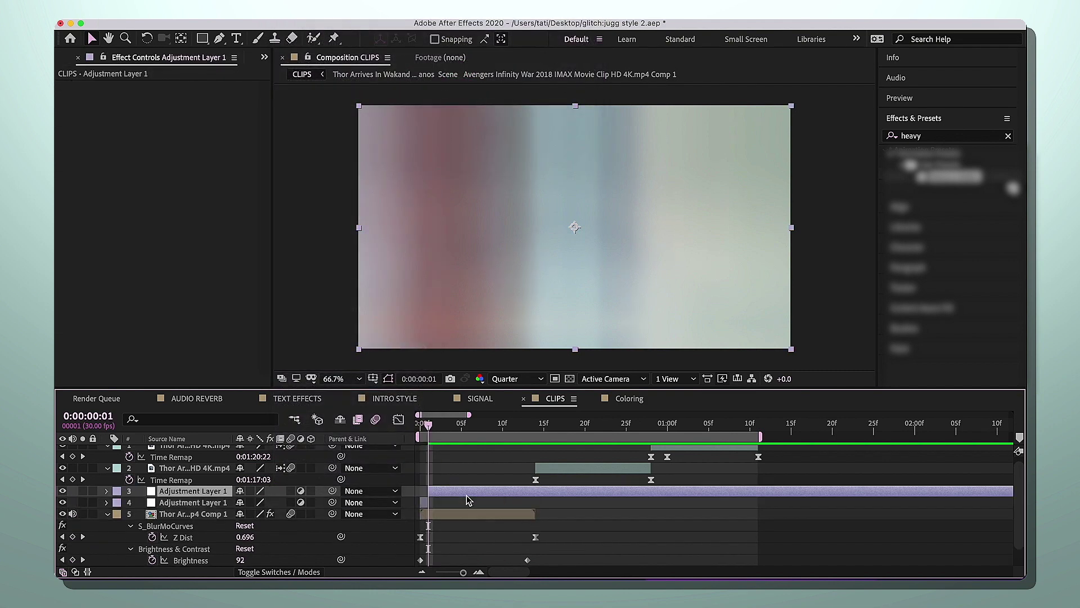
key(Delete)
click(945, 136)
text(glit)
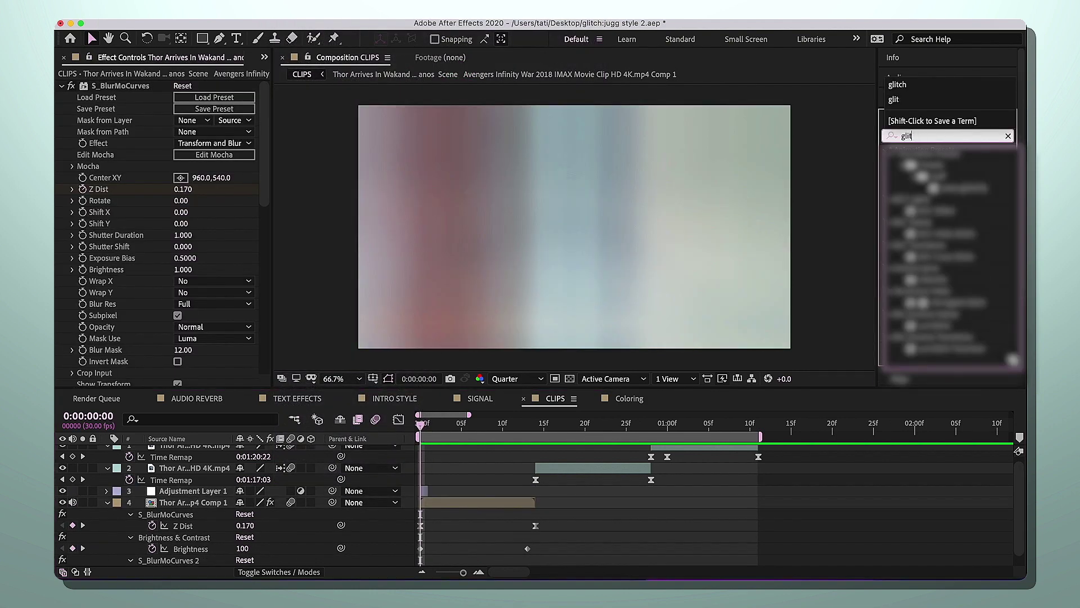
key(BackSpace)
key(BackSpace)
key(BackSpace)
key(BackSpace)
- Find the Invert effect, apply it to the adjustment layer, and set its Channel to Green
text(inve)
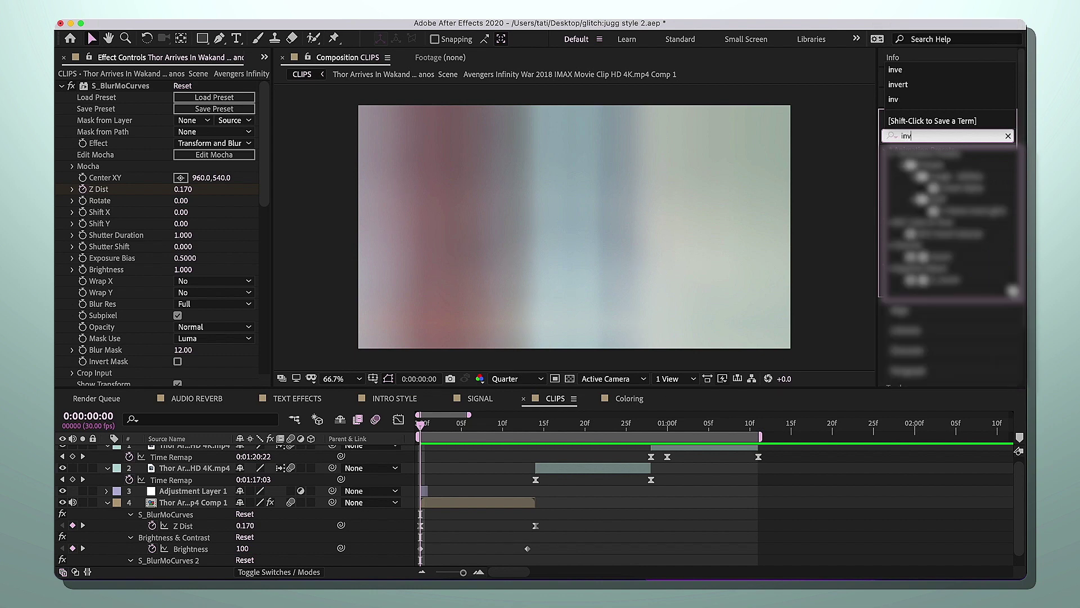
drag(931, 256, 427, 491)
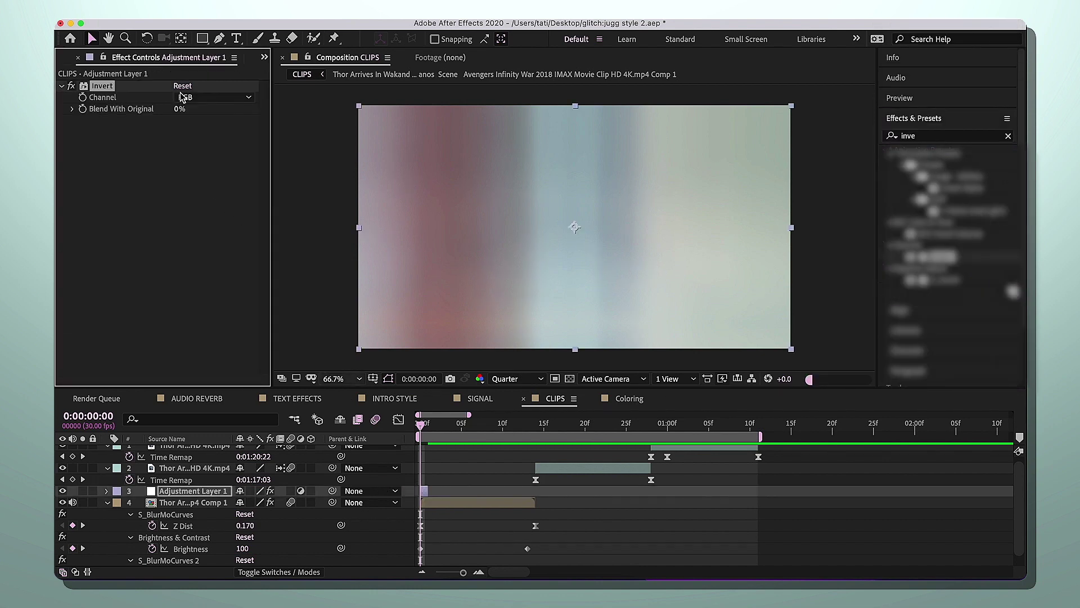
click(200, 97)
click(207, 143)
- Search for the BCC ripple effects and apply the first match to the pre-composed first clip
click(951, 135)
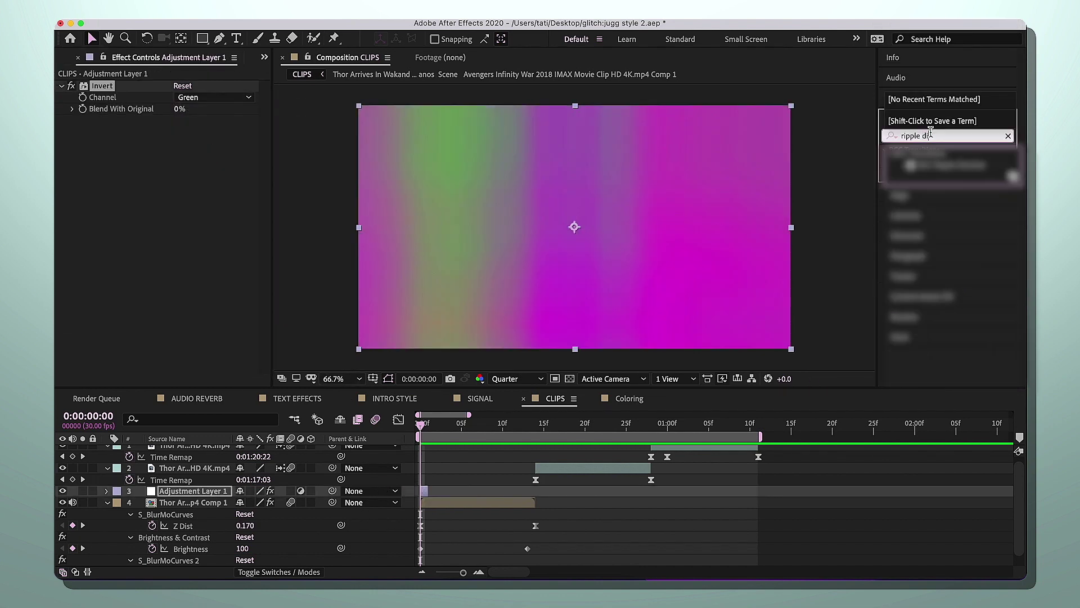
text(bcc rippl)
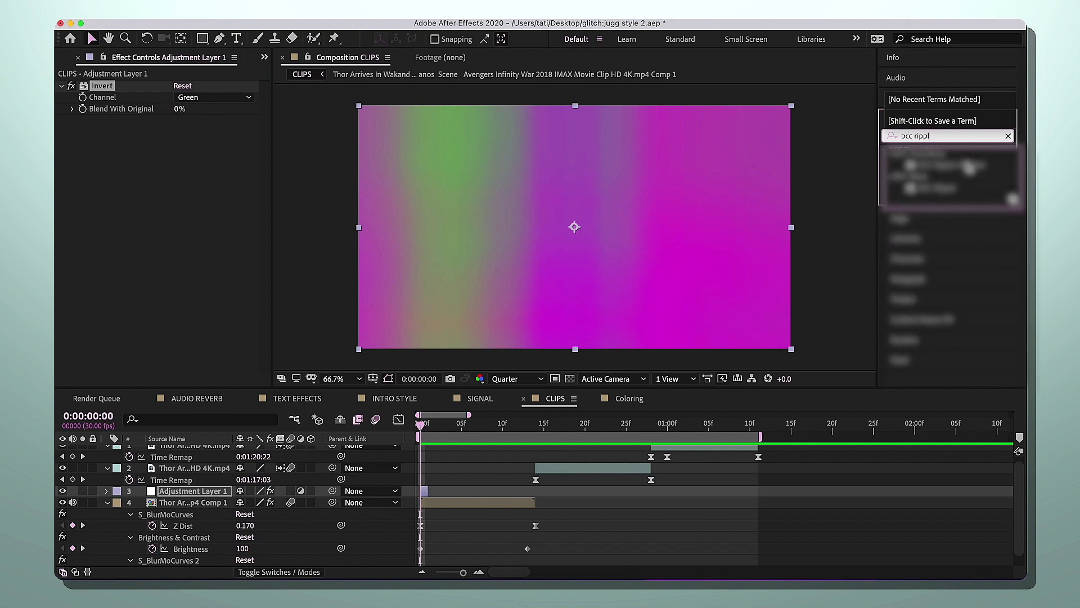
drag(969, 166, 453, 508)
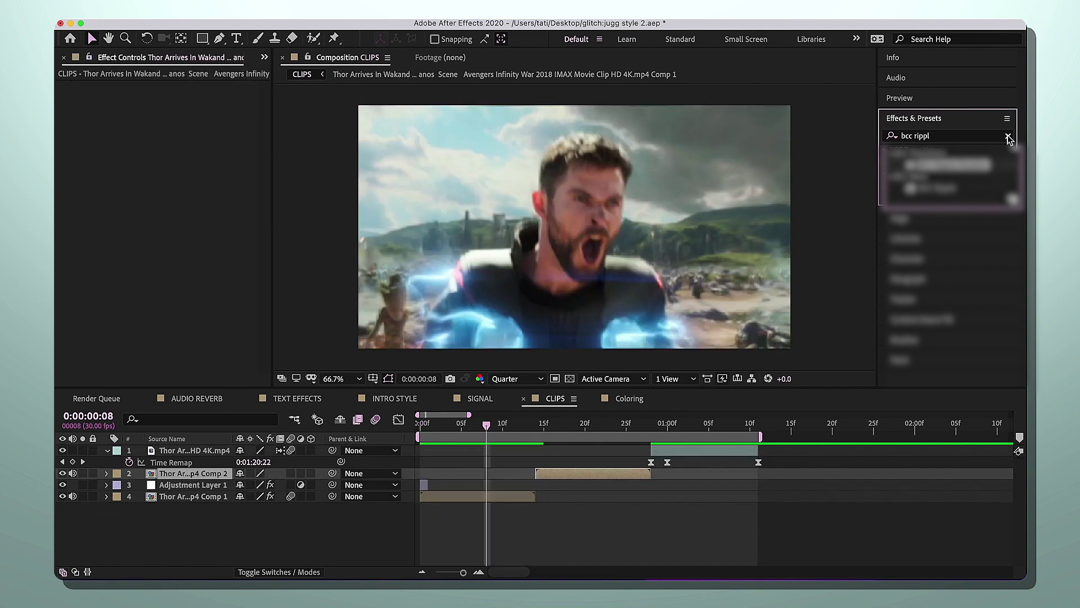
- Add another S_BlurMoCurves effect to the pre-composed first clip and set its Wrap X and Wrap Y to Reflect
click(1007, 137)
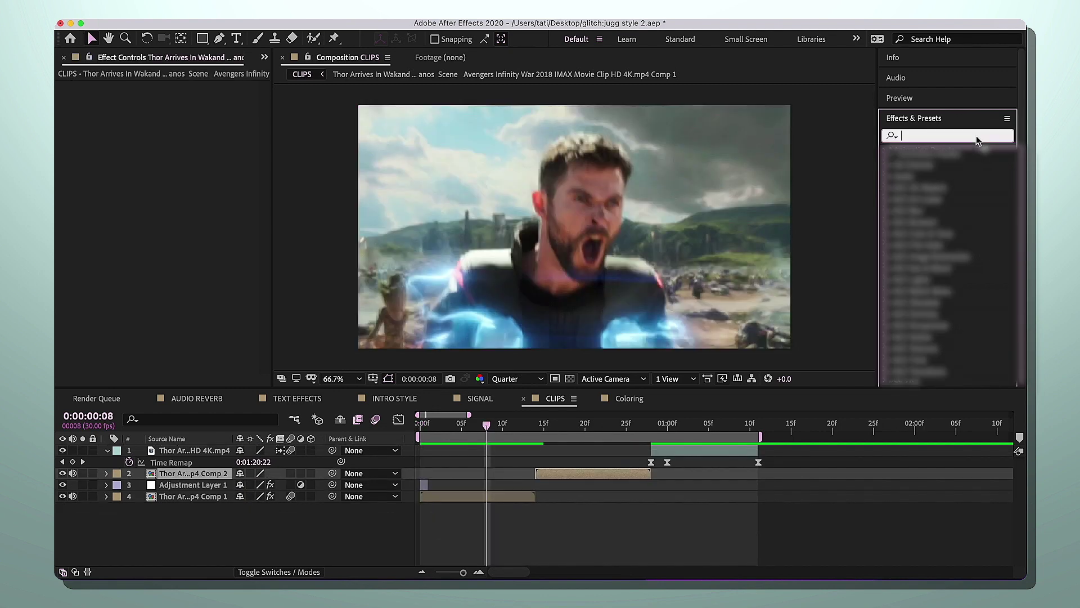
text(b)
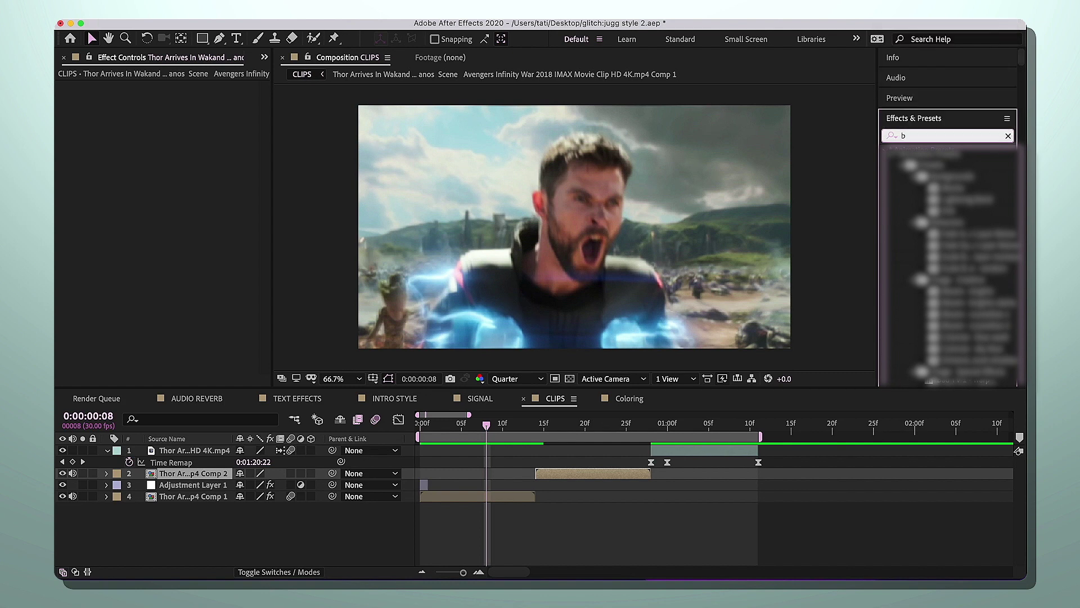
text(lurmo)
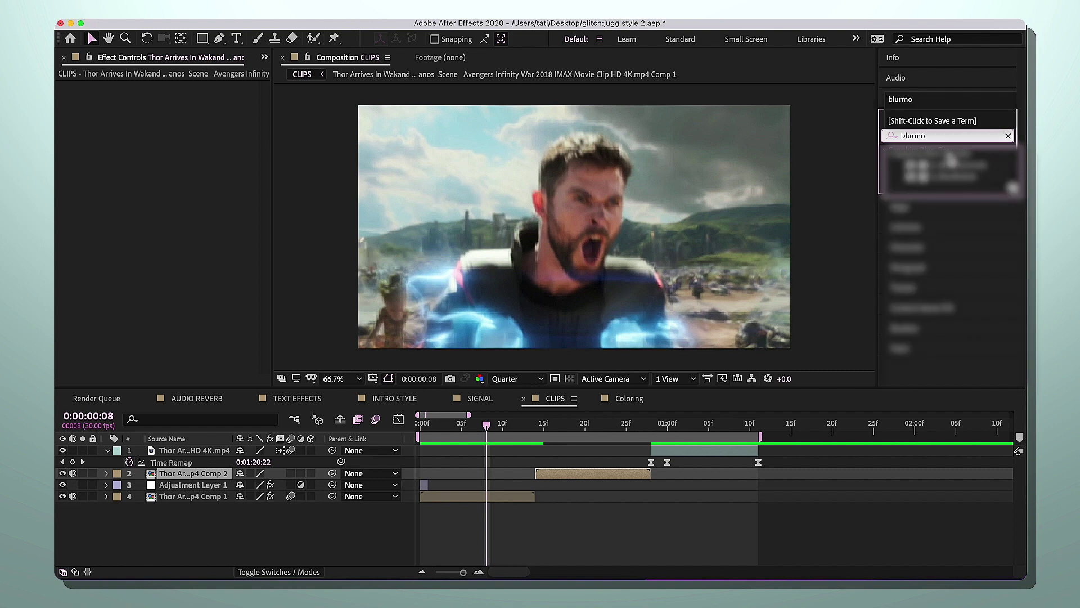
drag(950, 164, 499, 497)
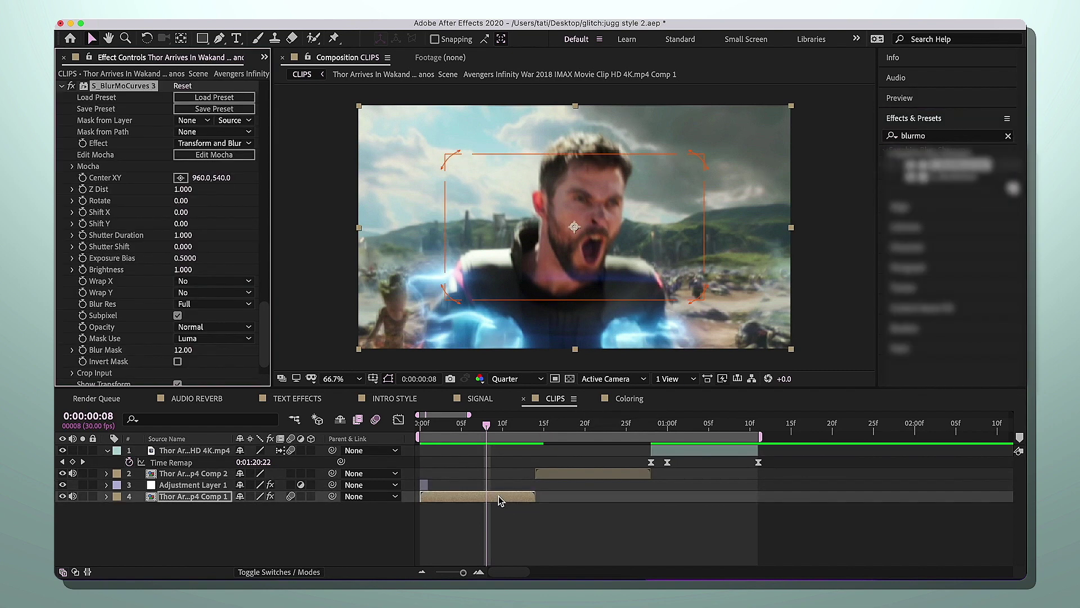
click(201, 293)
click(201, 298)
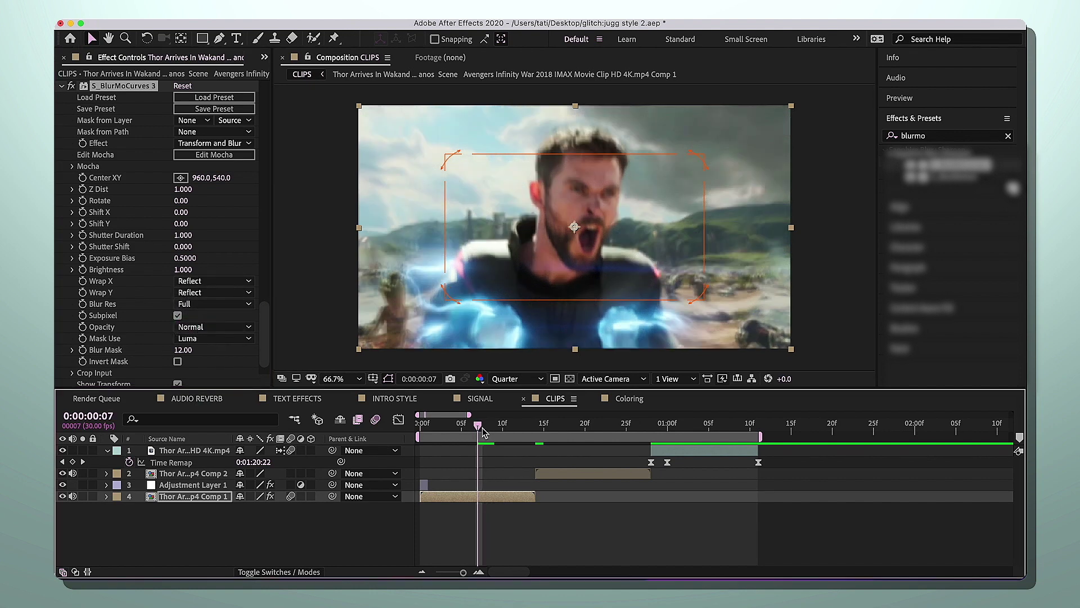
- Keyframe the new S_BlurMoCurves Shift Y at 0.00 at 0:00:00:07 and at -65 at 0:00:00:10
click(83, 225)
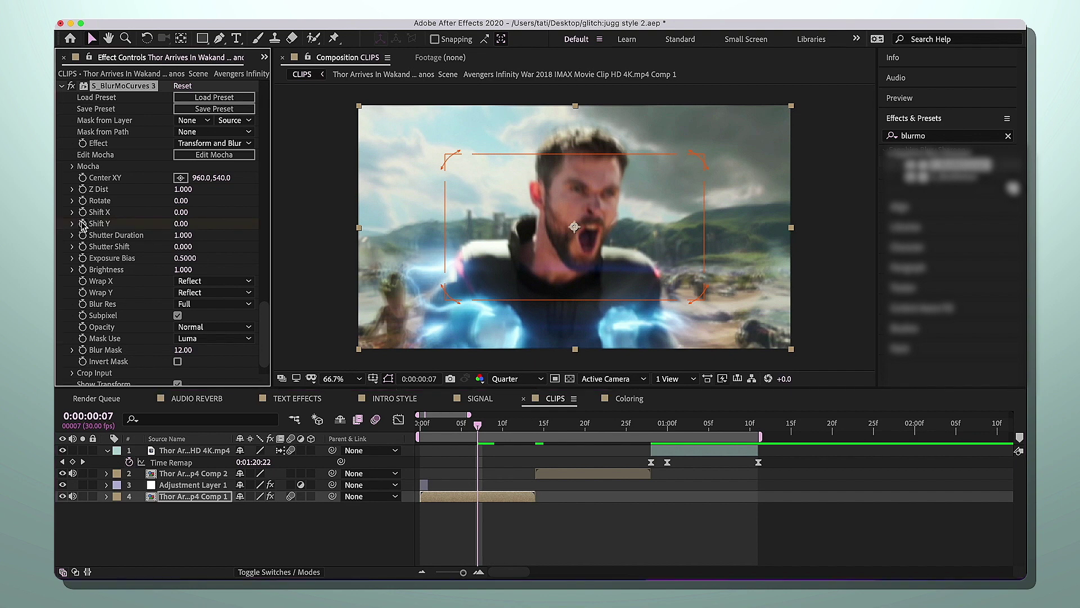
click(82, 224)
key(u)
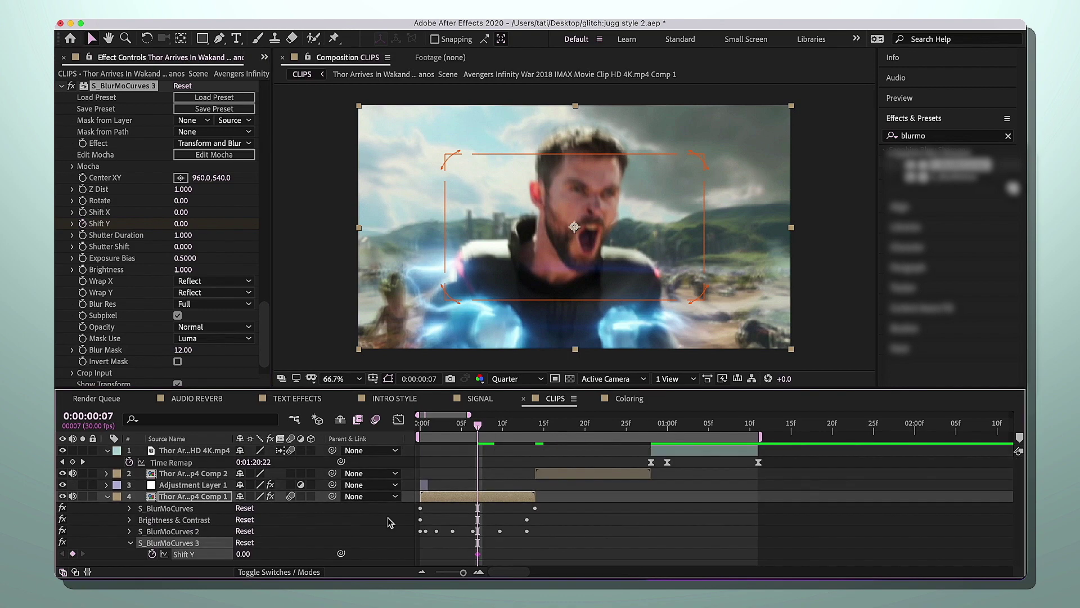
key(Page_Down)
key(Page_Down)
key(Page_Down)
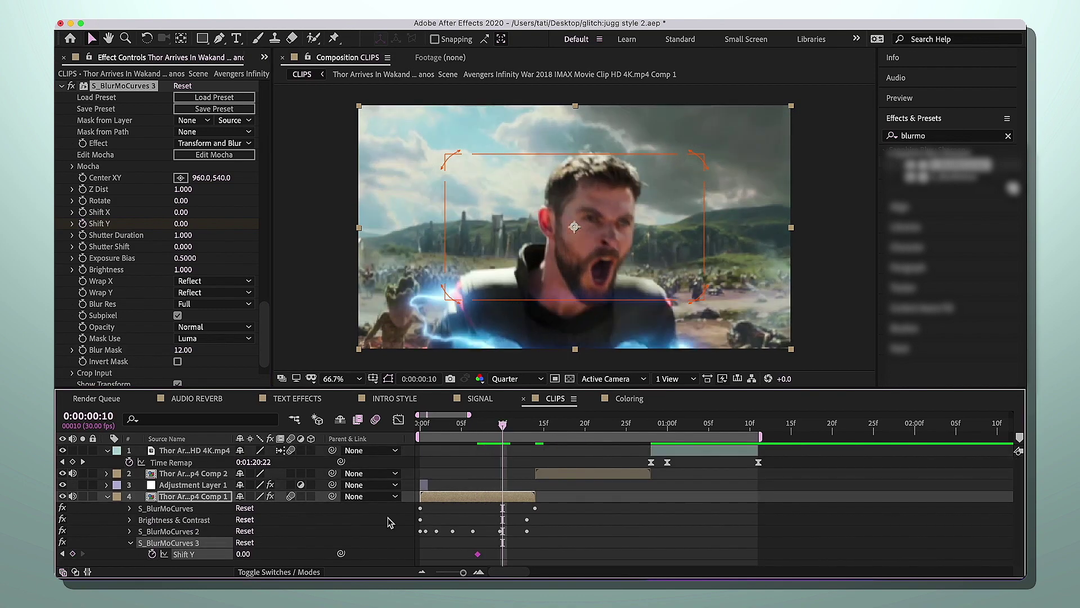
click(181, 223)
text(-65)
key(Return)
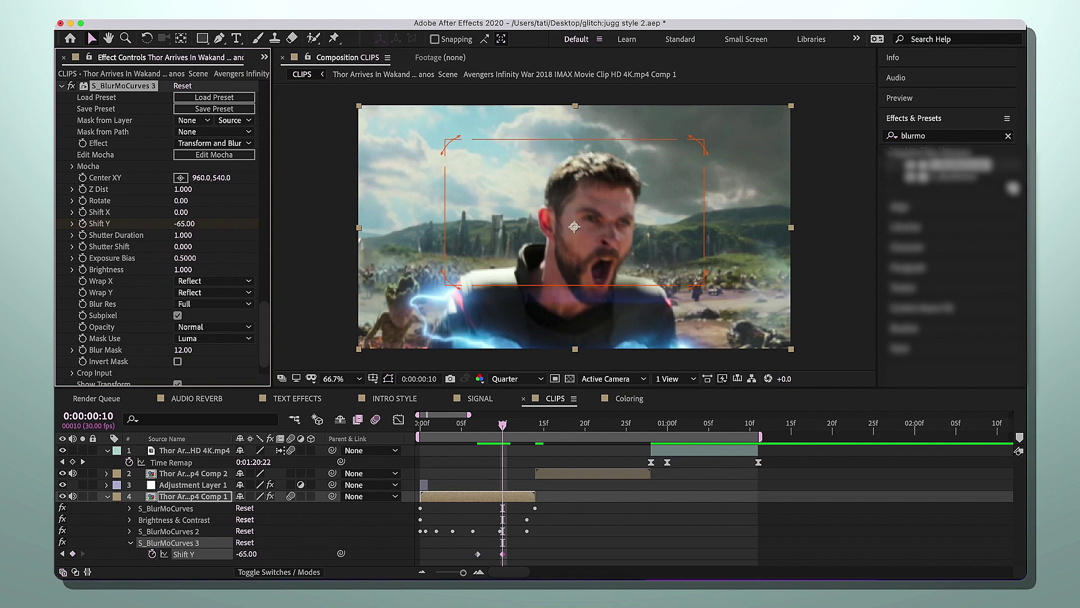
- Add a Shift Y keyframe of 100 three frames further on, at 0:00:00:13
key(Page_Down)
key(Page_Down)
key(Page_Down)
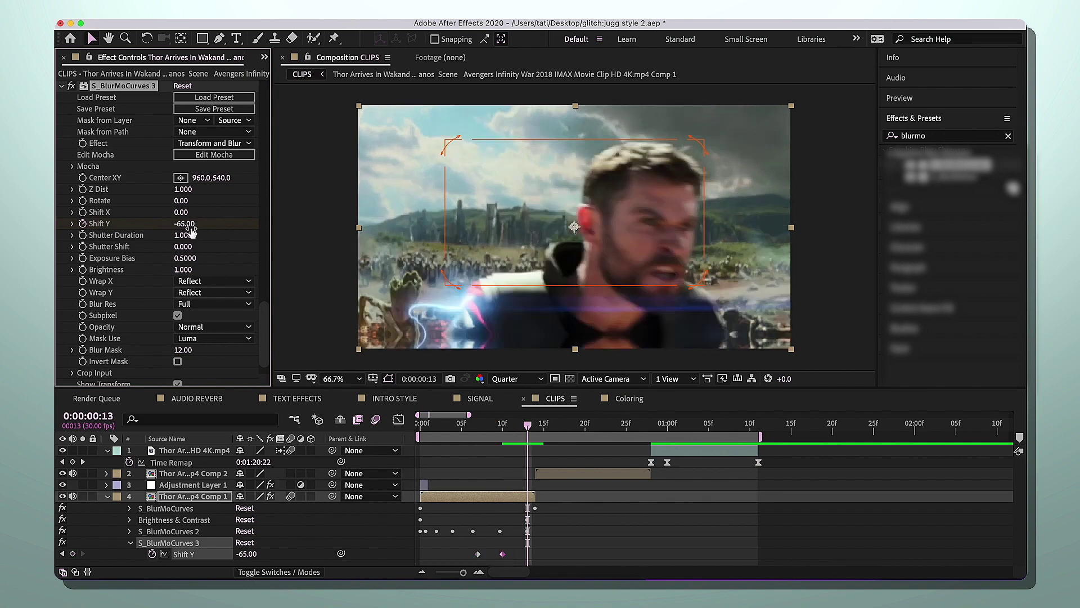
click(186, 223)
text(100)
key(Return)
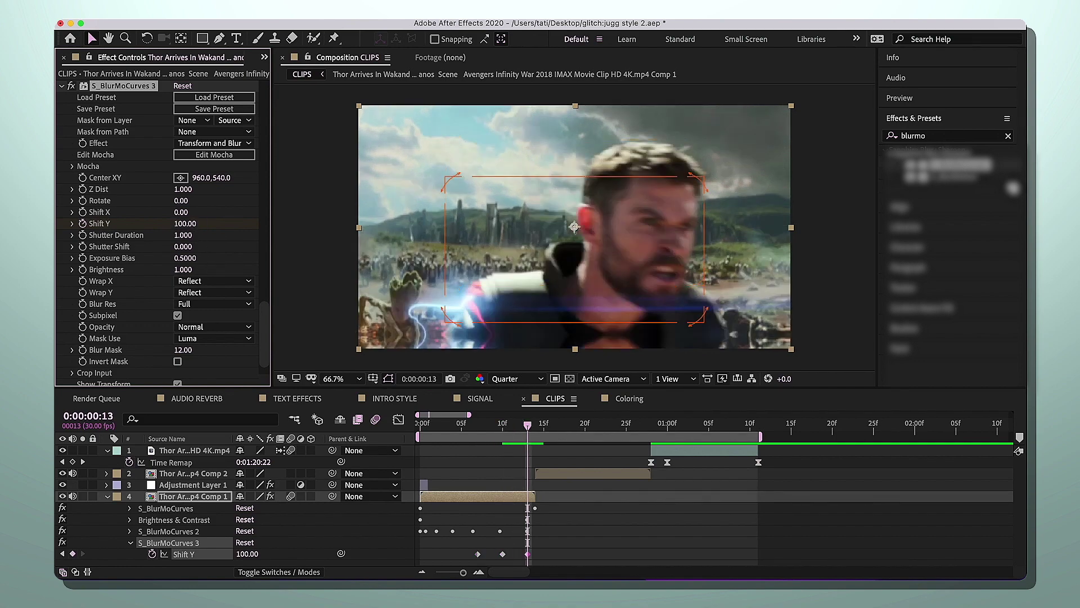
- Add a final Shift Y keyframe of -1000 at 0:00:00:16
key(Page_Down)
key(Page_Down)
key(Page_Down)
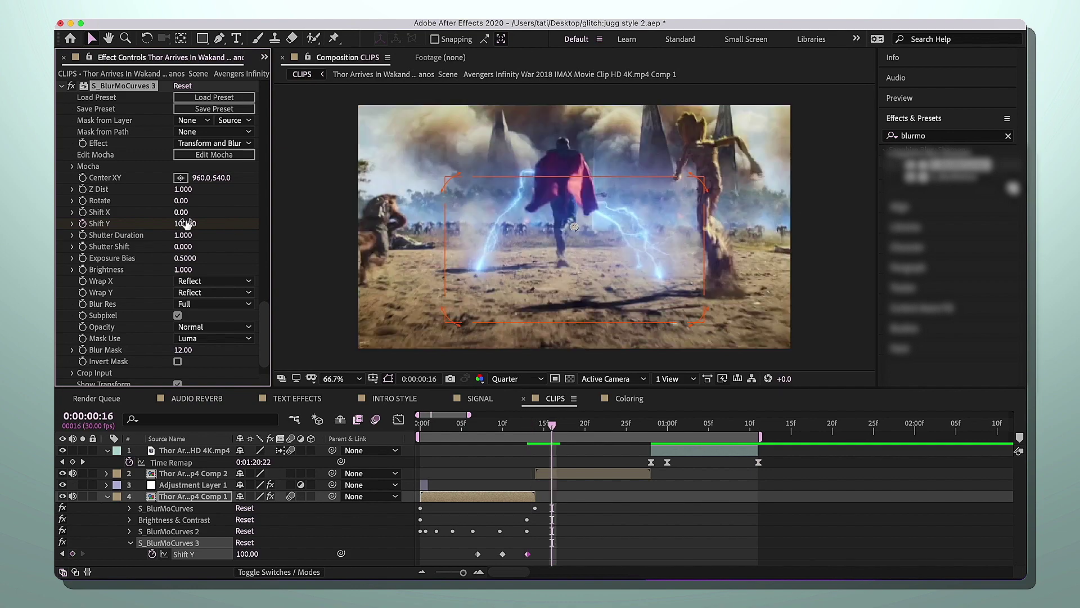
click(186, 223)
text(-1000)
key(Return)
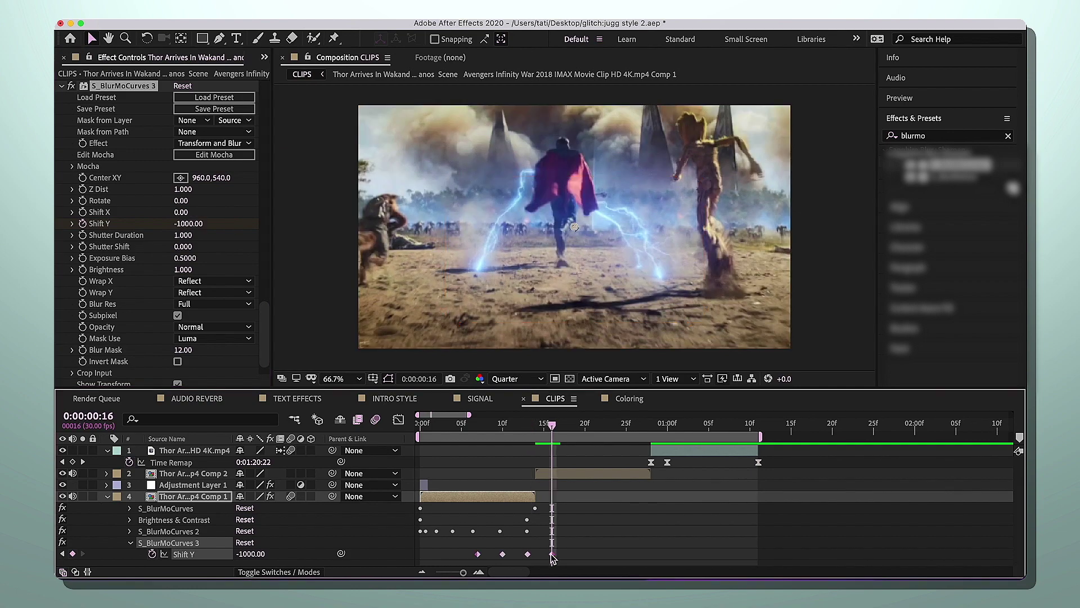
- Shift all four Shift Y keyframes two frames earlier so the last sits at 0:00:00:14, and apply Easy Ease to them
drag(551, 555, 536, 555)
scroll(538, 529, up, 3)
alt+scroll(538, 529, down, 5)
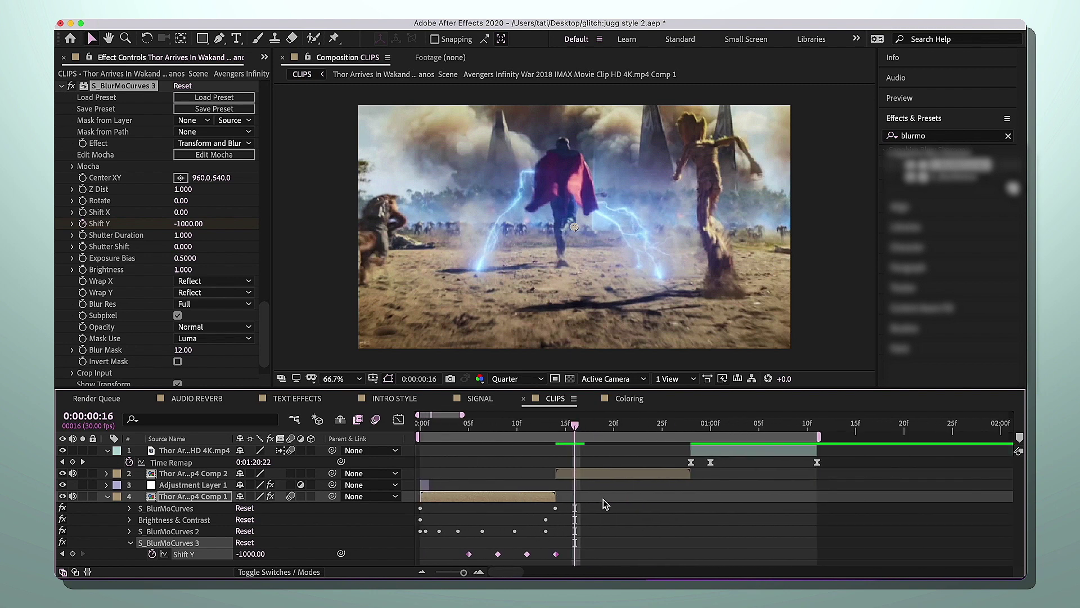
key(F9)
- Compress the four Shift Y keyframes proportionally so they run from about 0:00:00:09 to 0:00:00:14
click(433, 552)
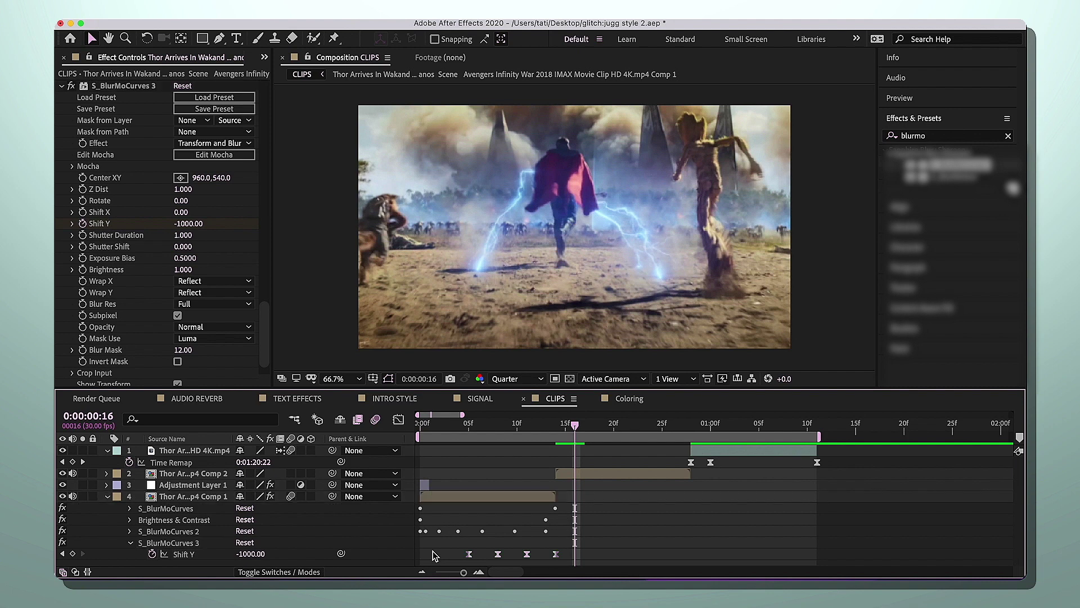
drag(433, 552, 591, 559)
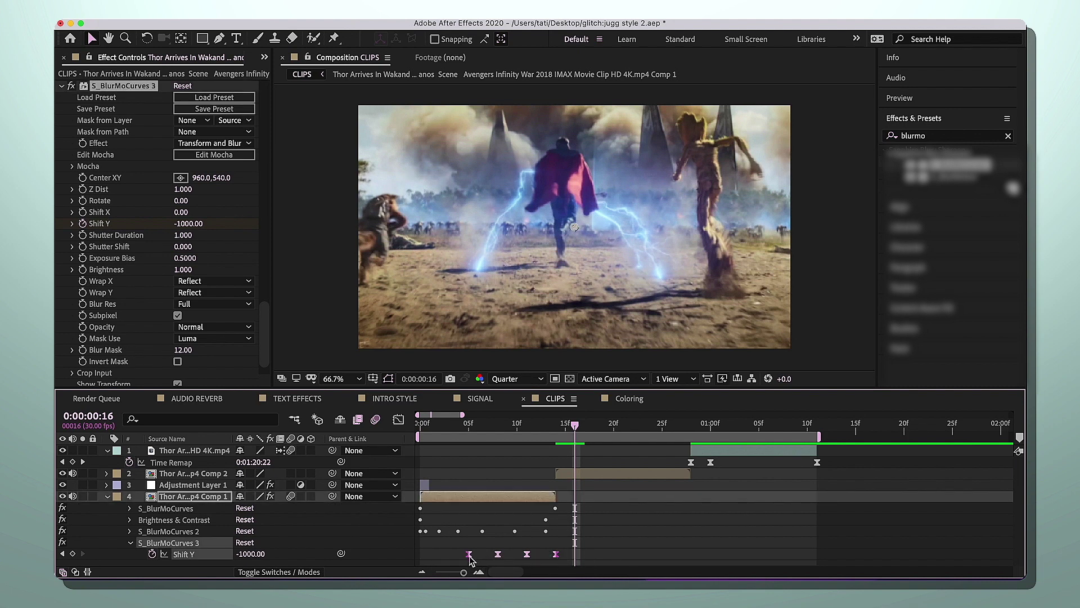
drag(470, 558, 513, 560)
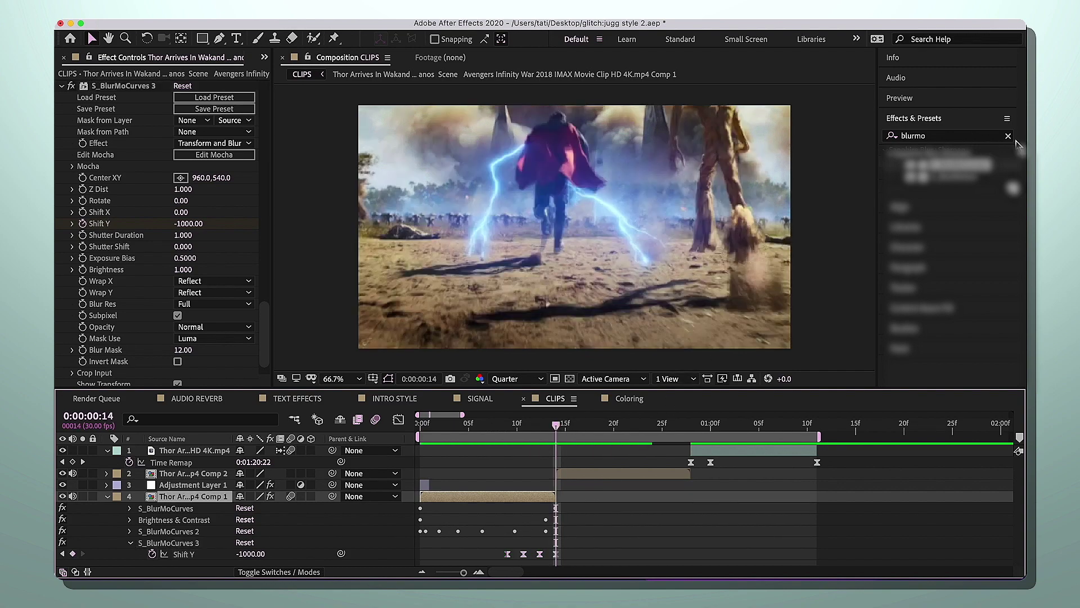
- Copy the first clip's Brightness & Contrast to the pre-composed second clip at 0:00:00:14 and move its last Brightness keyframe to that clip's end
click(1008, 136)
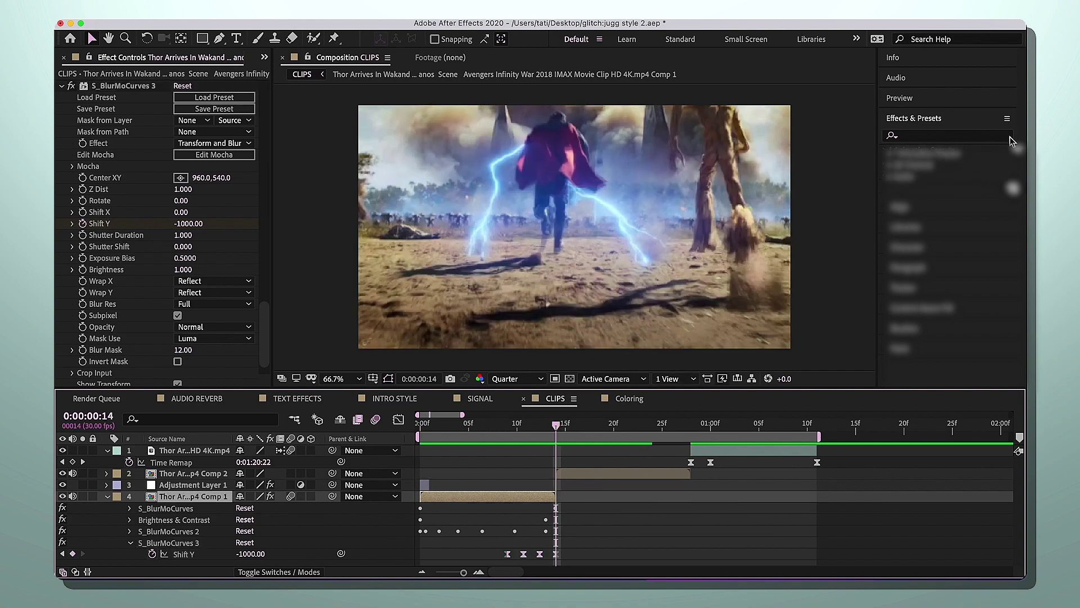
click(642, 477)
click(137, 287)
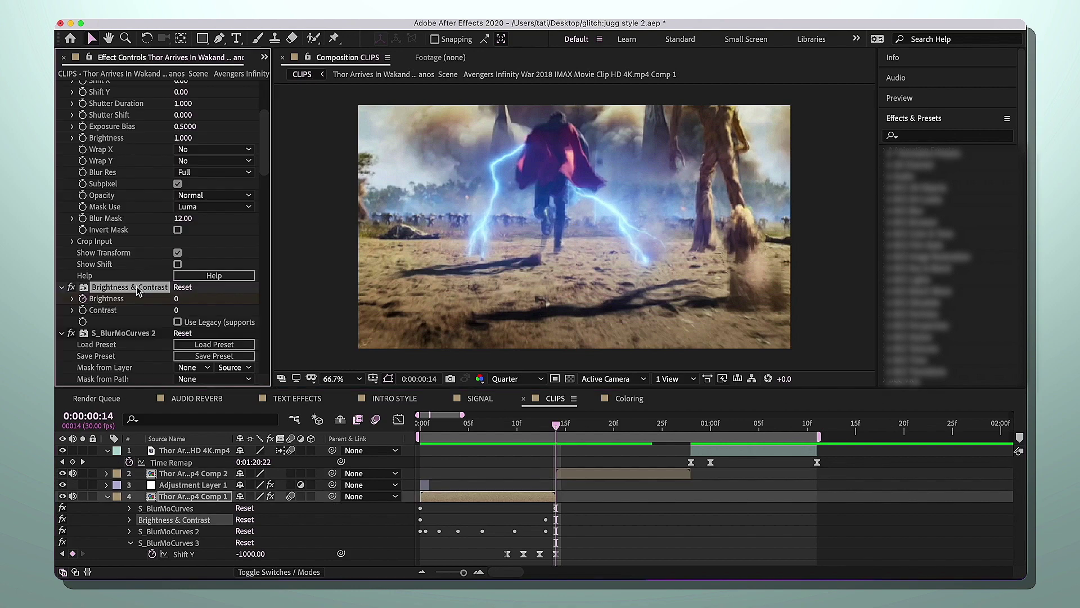
key(ctrl+c)
click(575, 475)
key(ctrl+v)
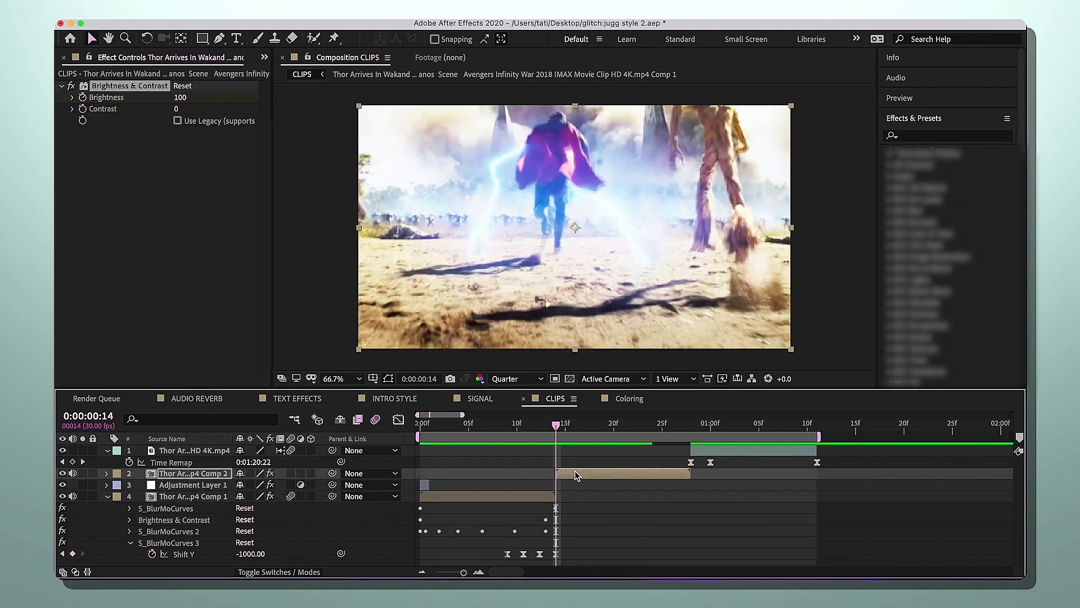
drag(681, 497, 691, 496)
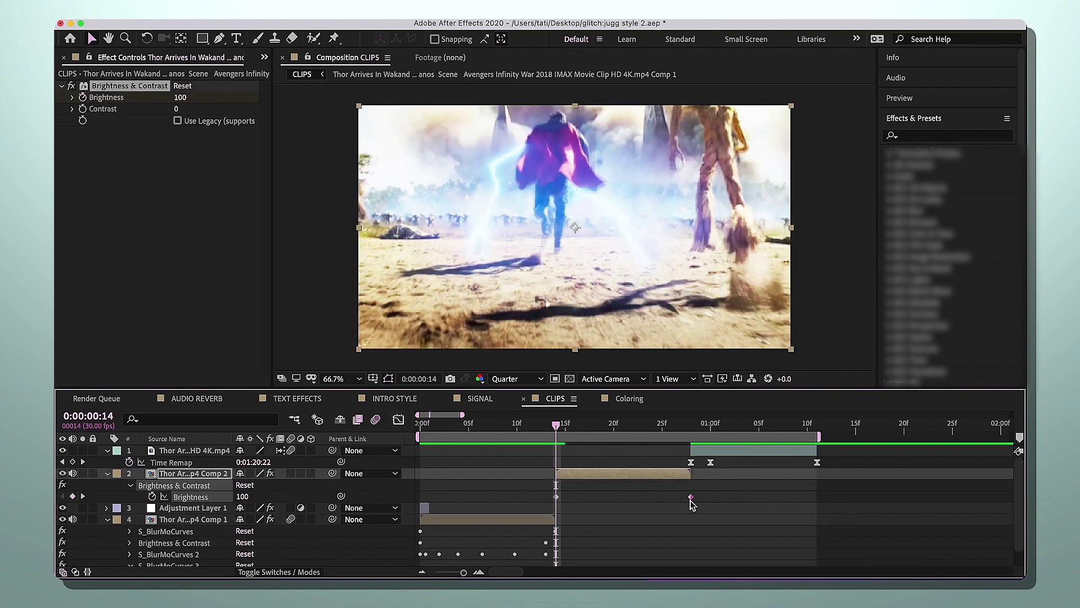
- Apply S_BlurMoCurves to the pre-composed second clip and set its Wrap X and Wrap Y to Reflect
click(939, 135)
text(blurmo)
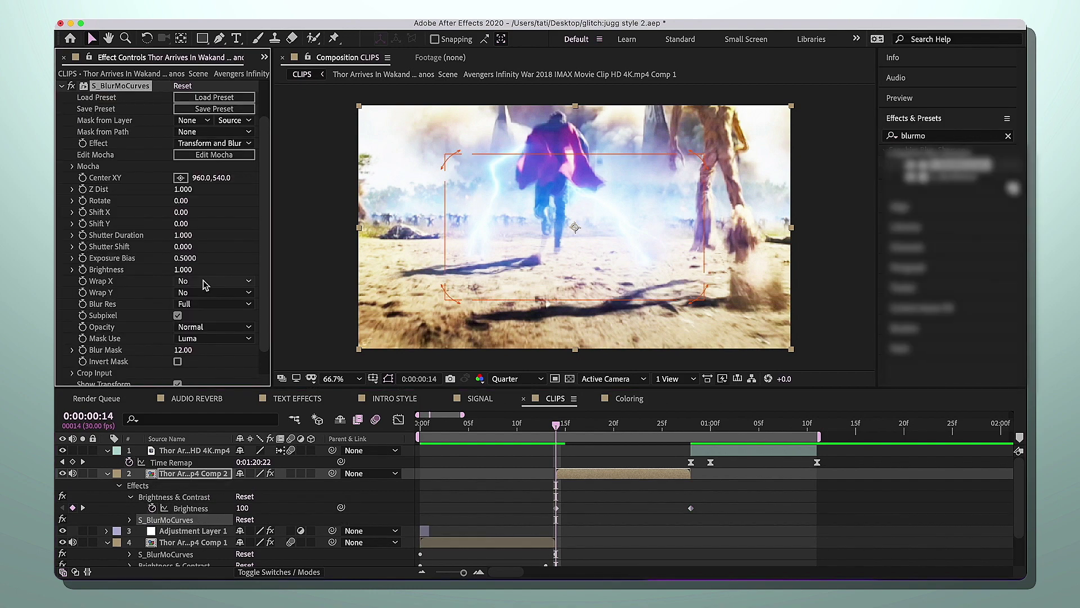
click(204, 281)
click(207, 325)
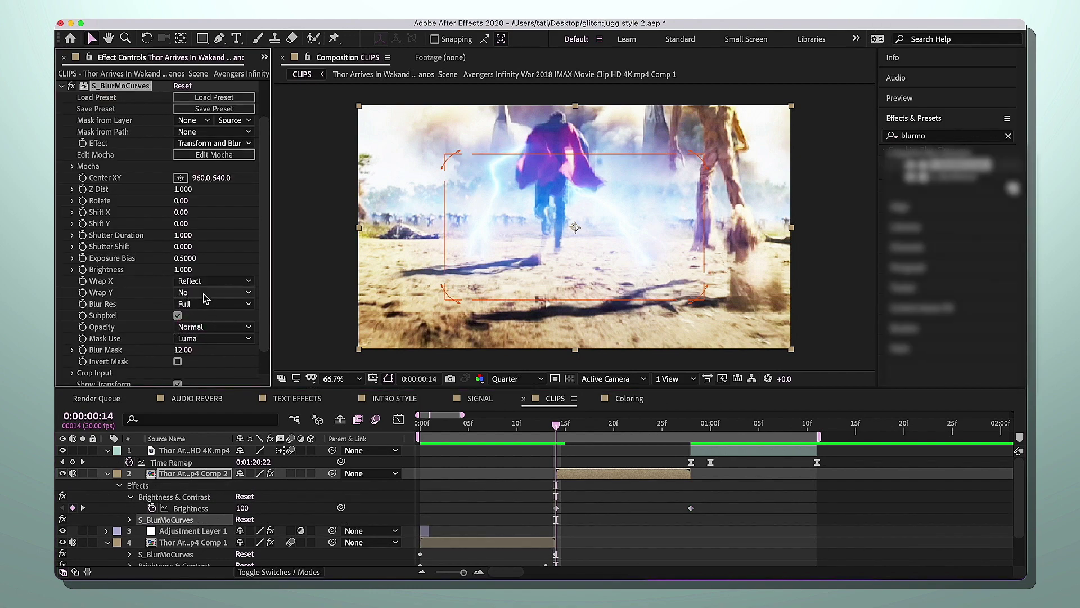
click(201, 296)
click(211, 337)
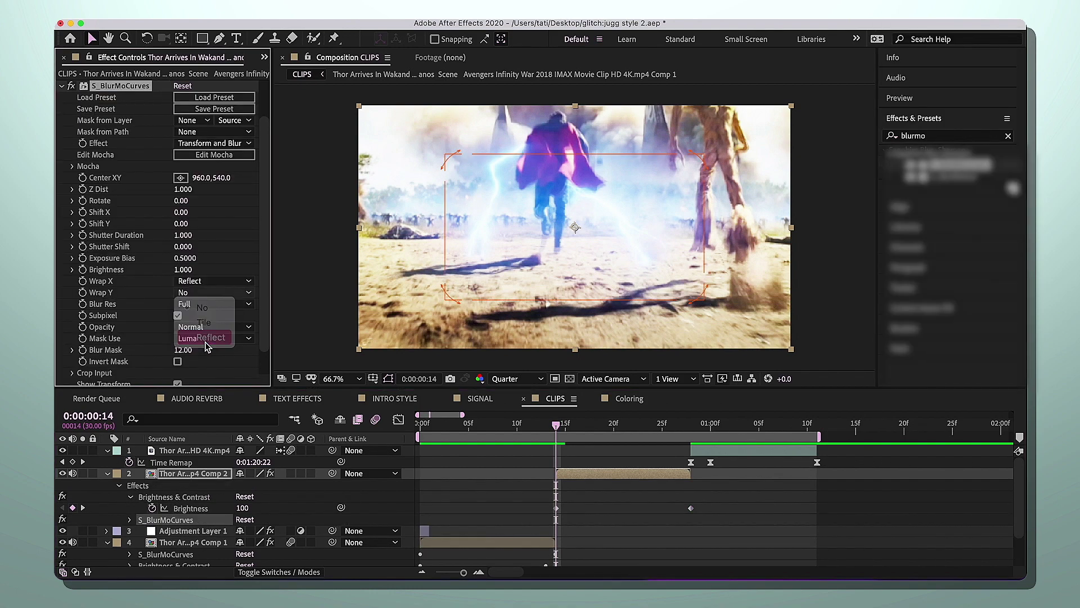
- Add a first S_BlurMoCurves Shift Y keyframe of -1000 on the second clip at 0:00:00:14
click(181, 225)
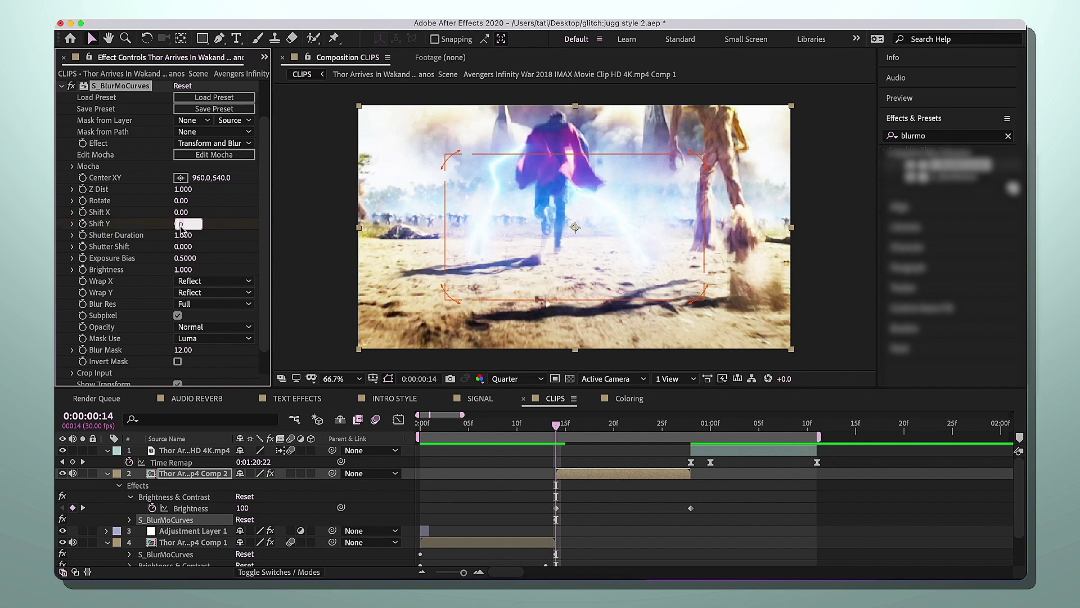
text(-1000)
key(Return)
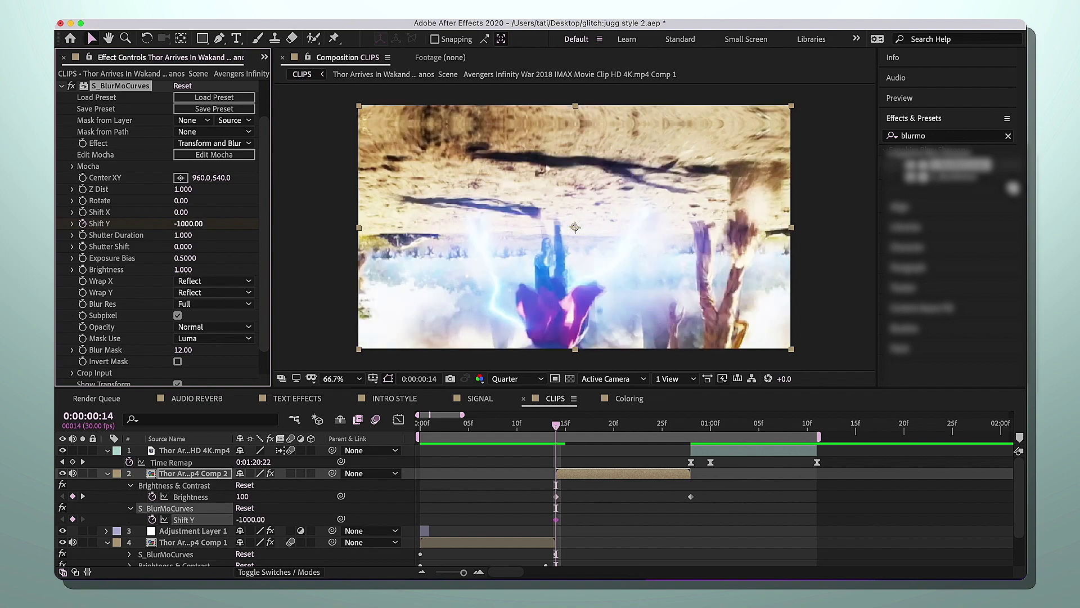
- Add a Shift Y keyframe of 90 three frames further on, at 0:00:00:17
key(Page_Down)
key(Page_Down)
key(Page_Down)
click(185, 224)
text(9)
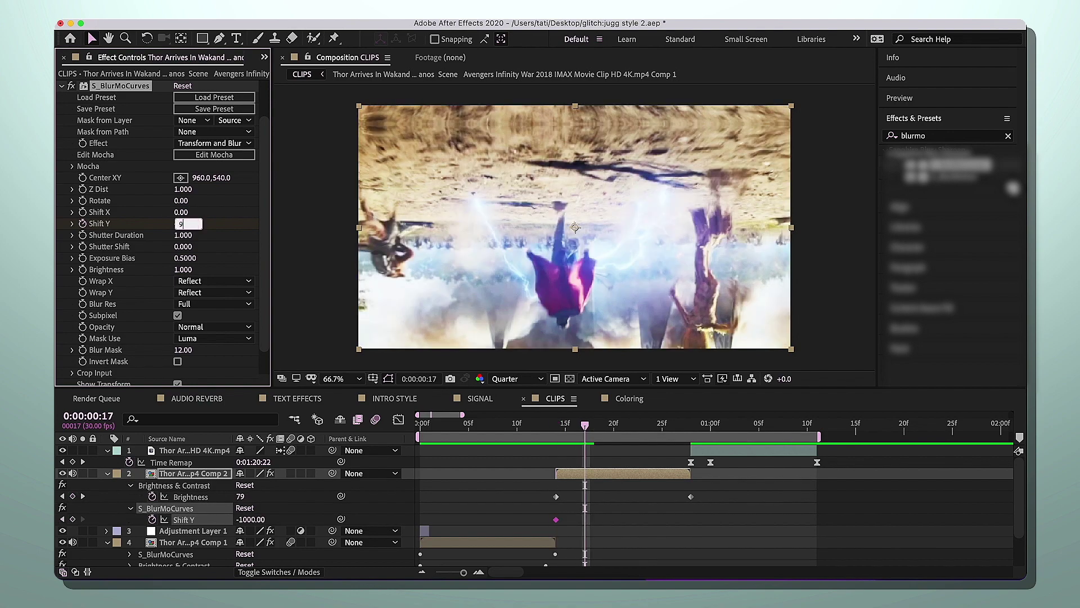
text(0)
key(Return)
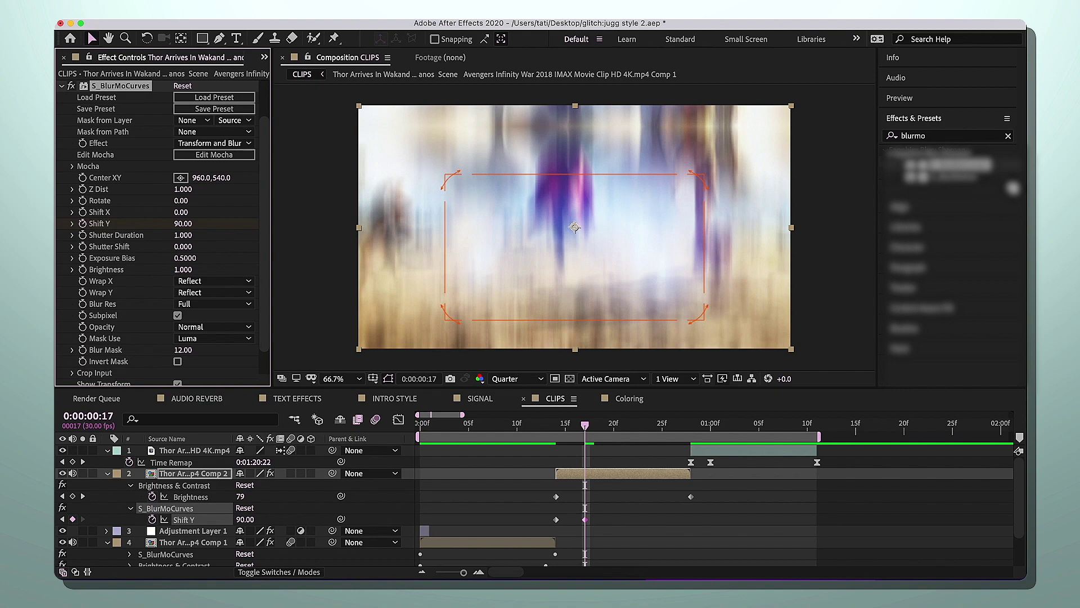
- Add a Shift Y keyframe of -35 at 0:00:00:20 on the second clip
key(Page_Down)
key(Page_Down)
key(Page_Down)
click(183, 224)
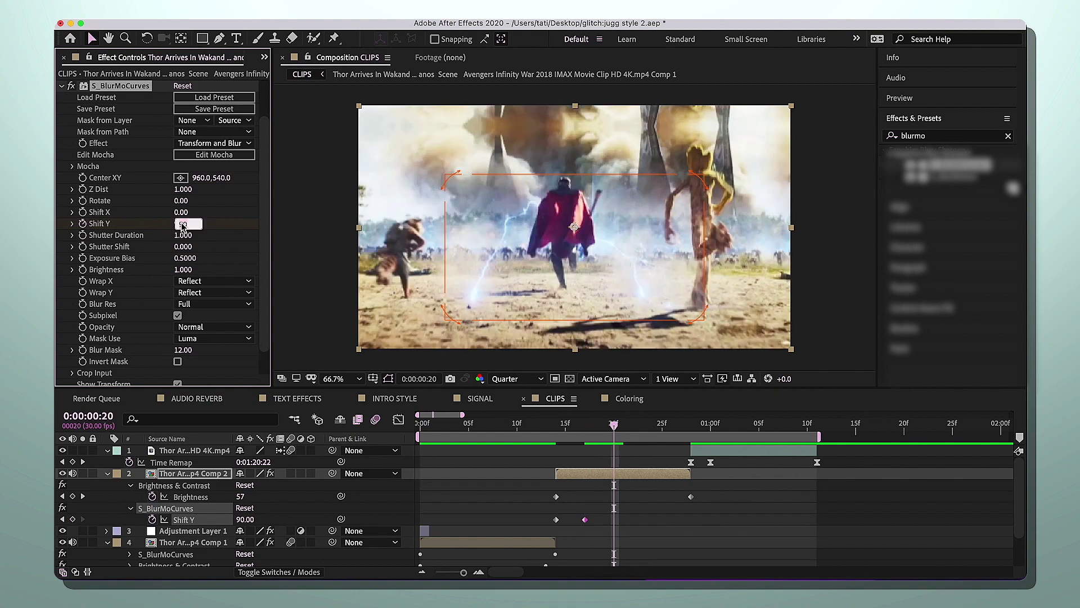
text(-35)
key(Return)
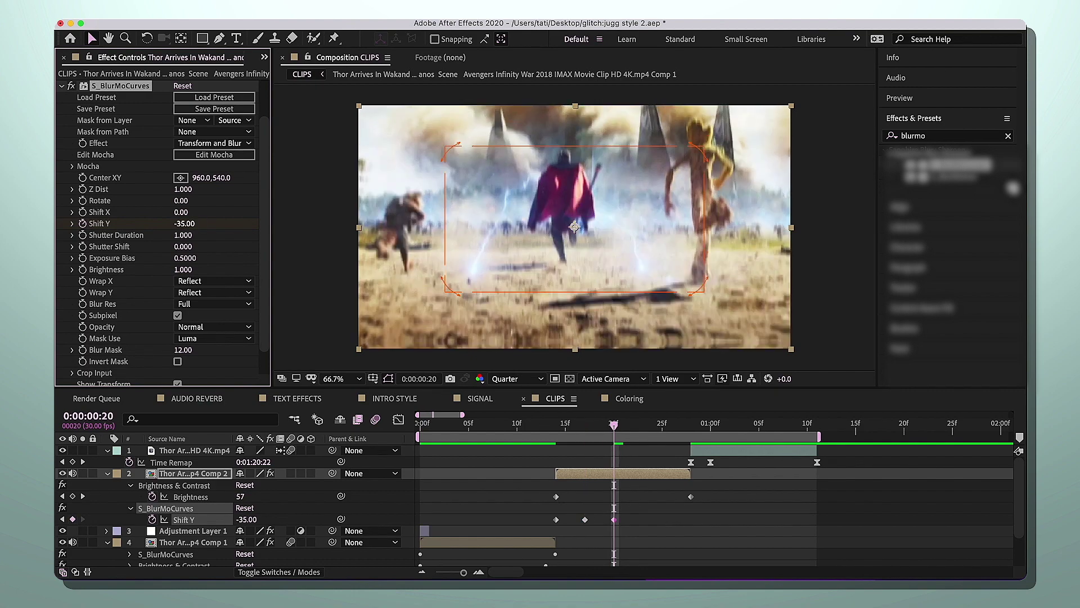
- Add a Shift Y keyframe of 0 at 0:00:00:23 and apply Easy Ease to all four Shift Y keyframes
key(Page_Down)
key(Page_Down)
key(Page_Down)
click(183, 224)
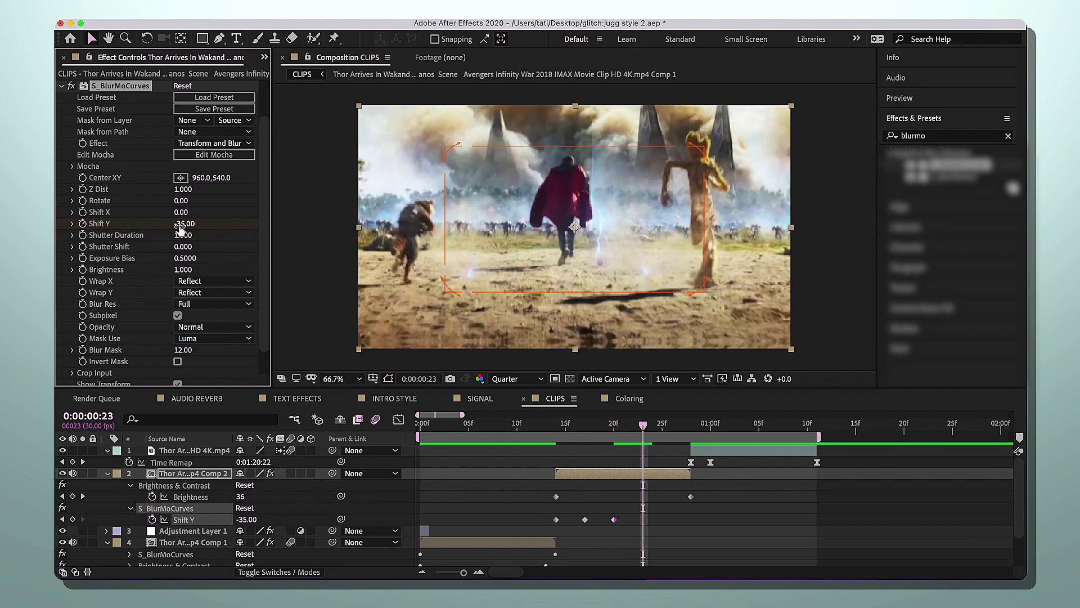
text(0)
key(Return)
drag(686, 531, 524, 518)
key(F9)
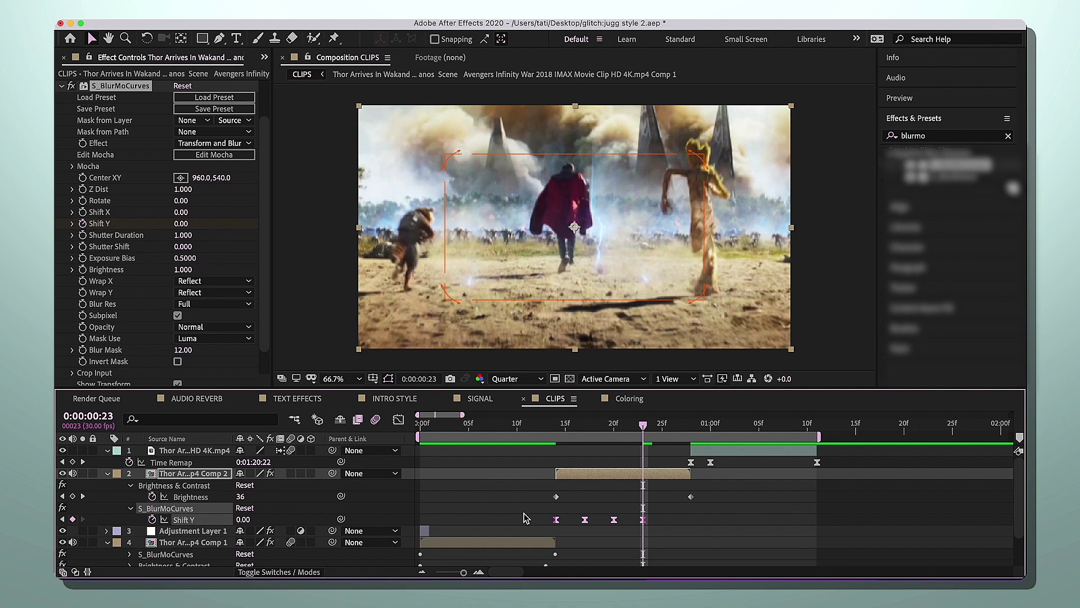
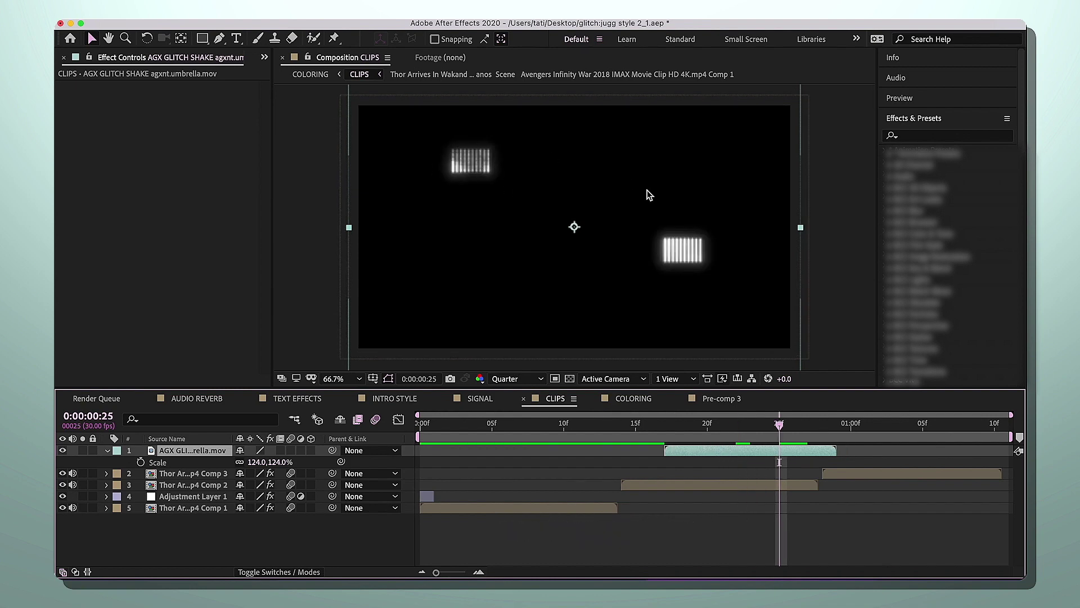
- Move the AGX GLITCH SHAKE overlay layer two frames later and set its blending mode to Screen
drag(781, 427, 793, 426)
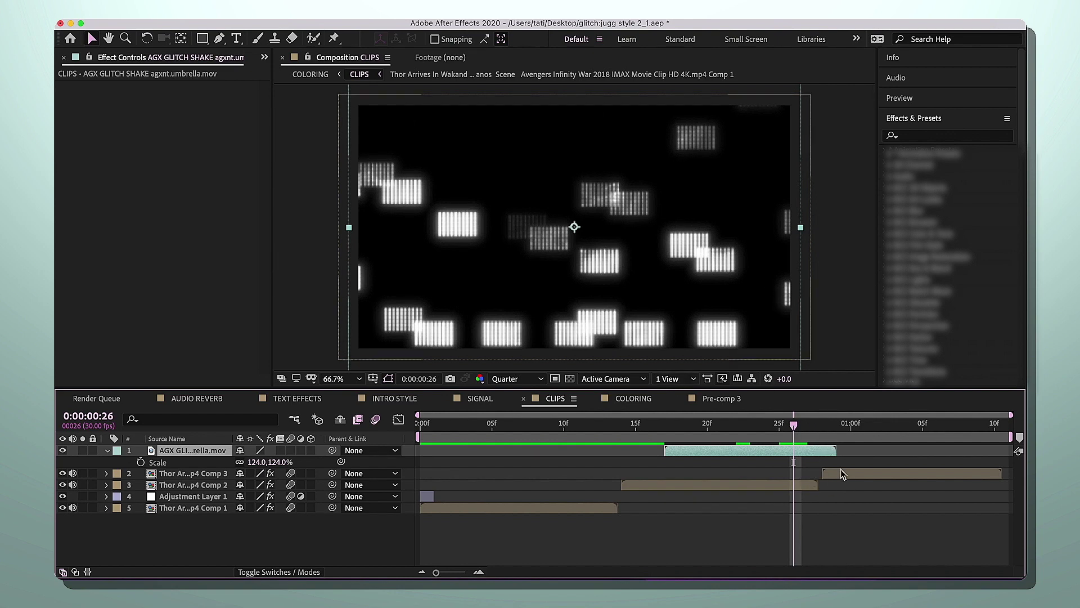
drag(826, 450, 856, 450)
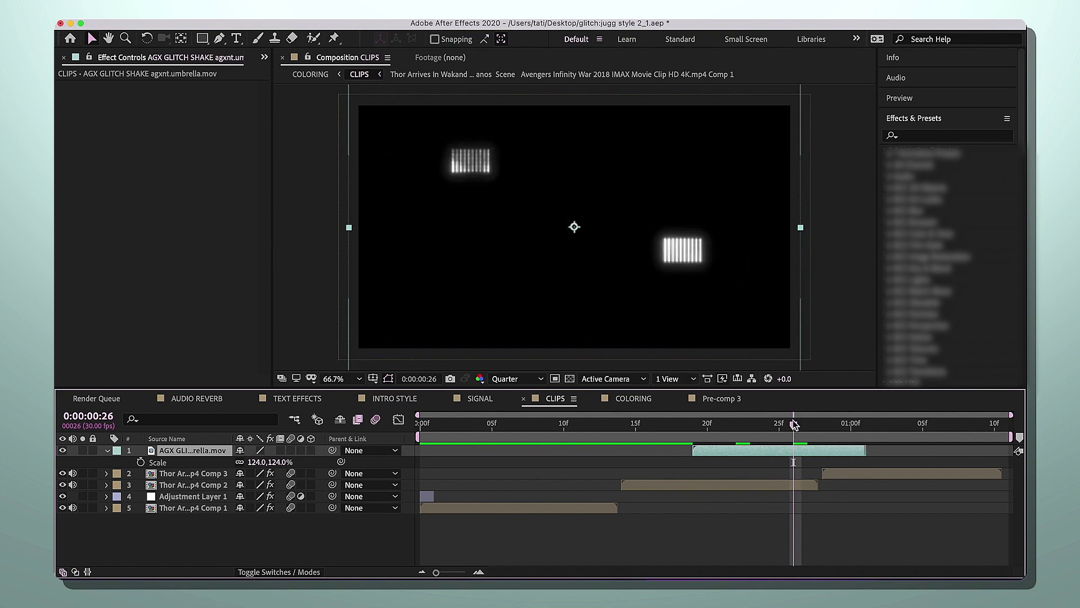
click(821, 426)
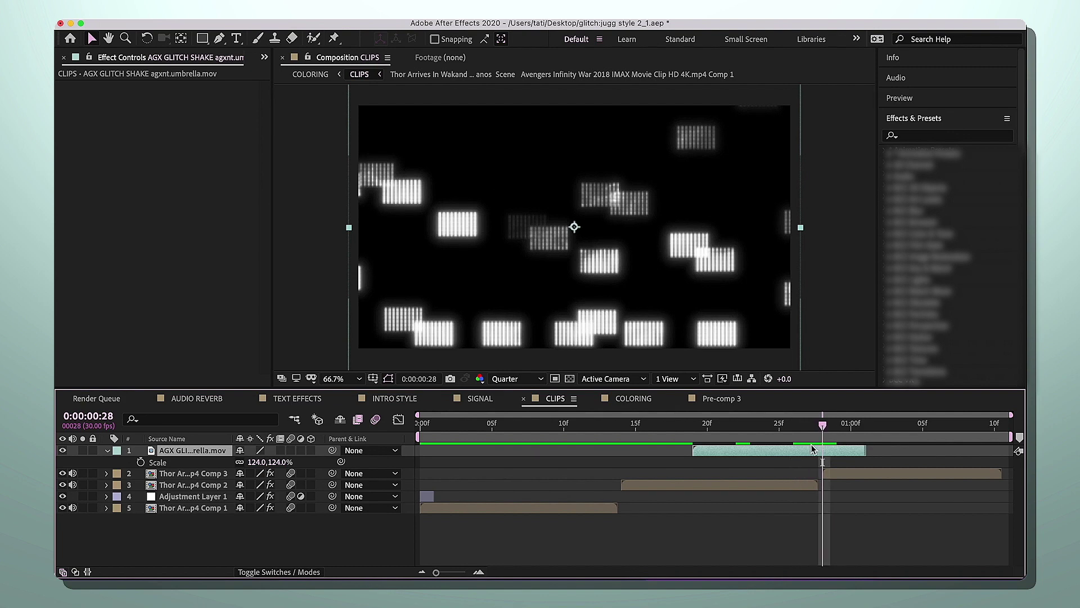
right_click(812, 448)
mouse_move(837, 346)
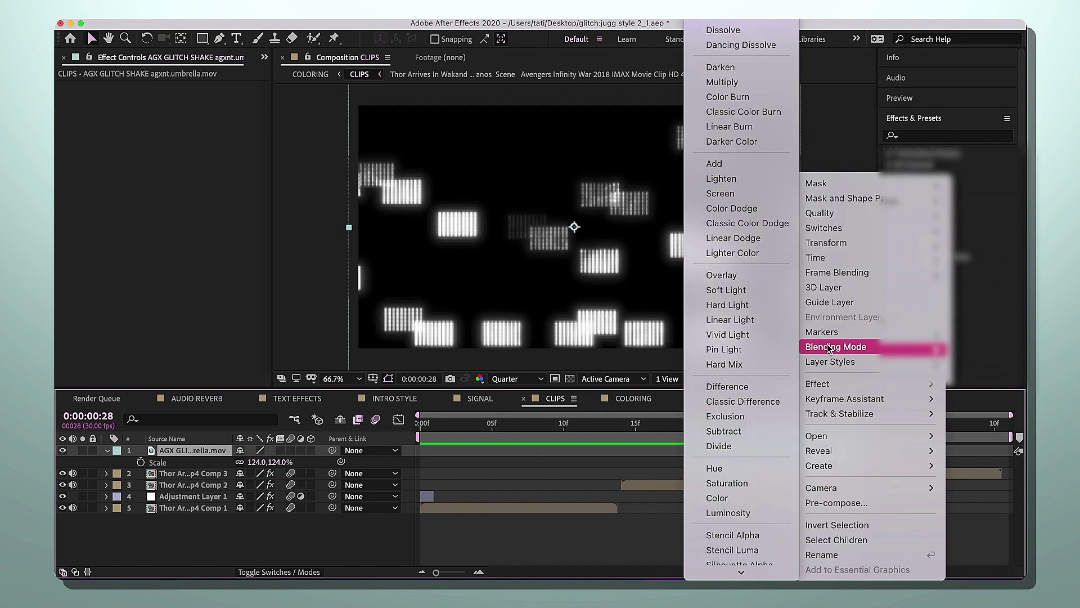
click(717, 195)
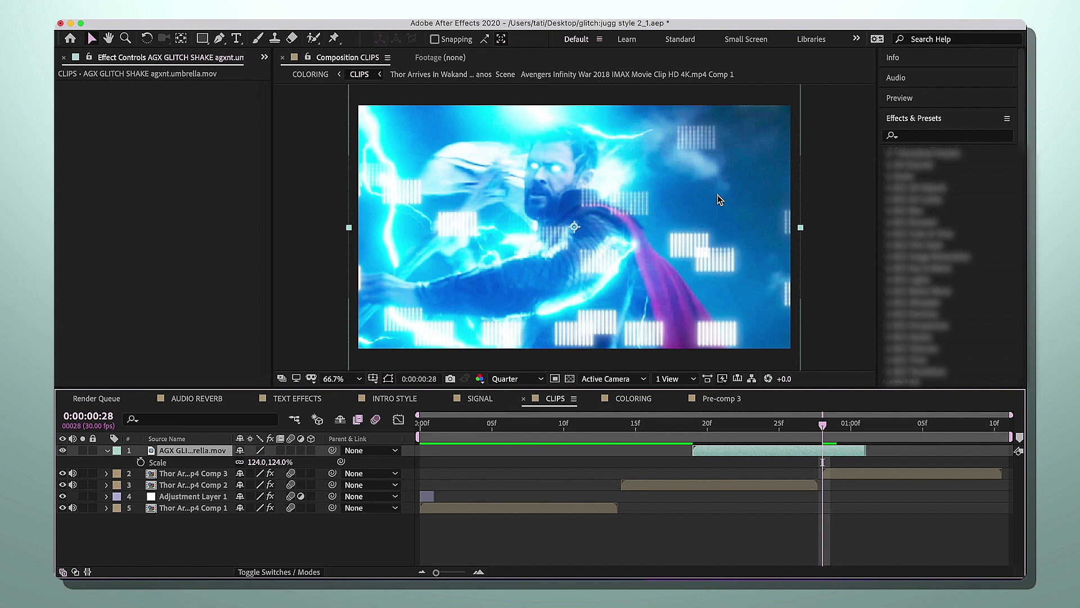
- Apply the Twitch effect to the third clip, Comp 3
click(563, 473)
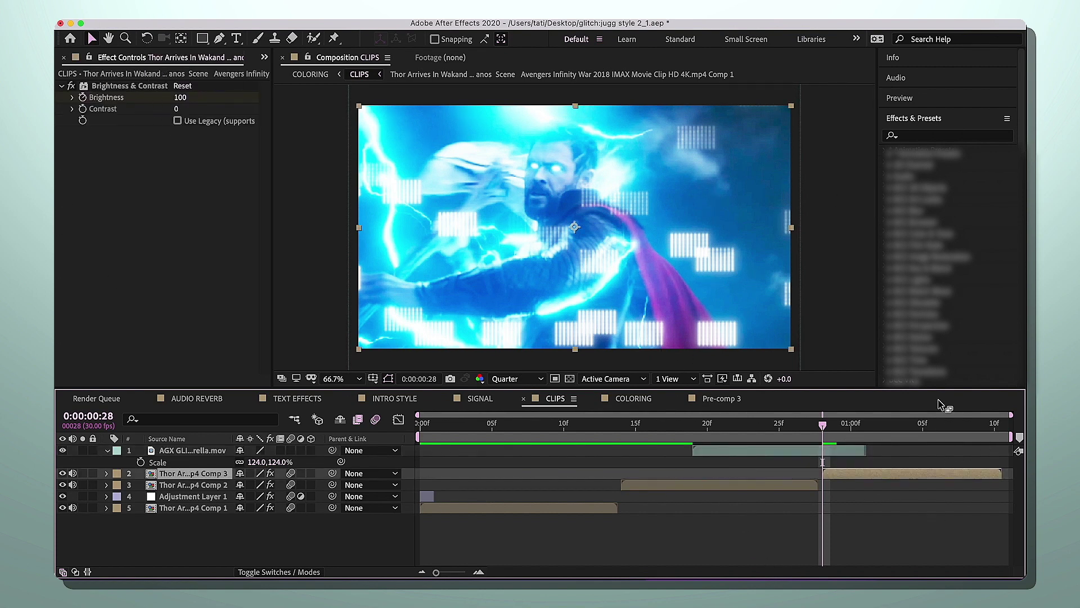
click(918, 136)
text(twitch)
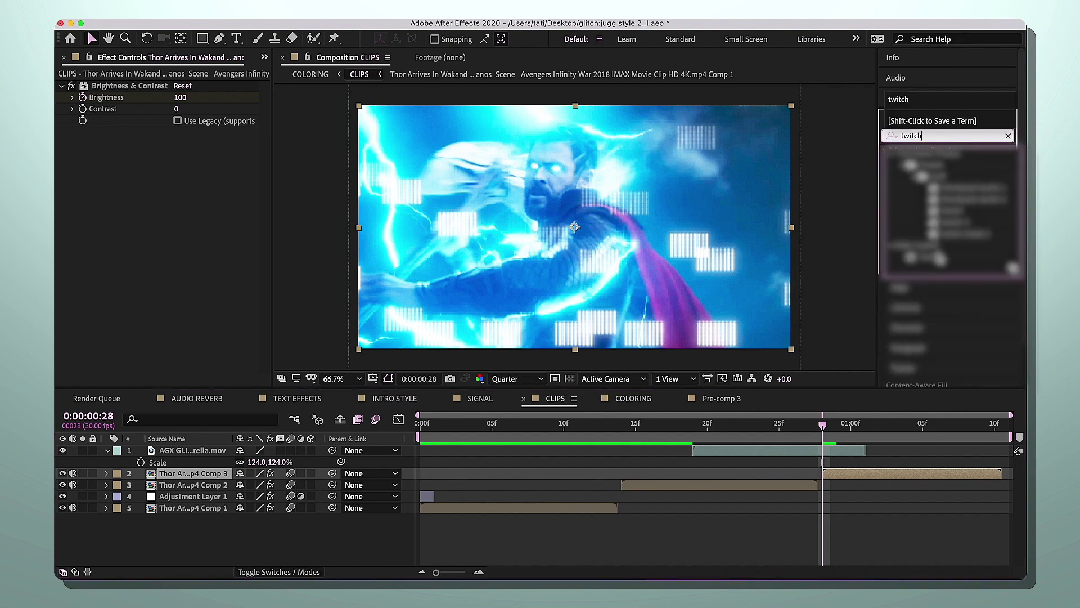
double_click(936, 258)
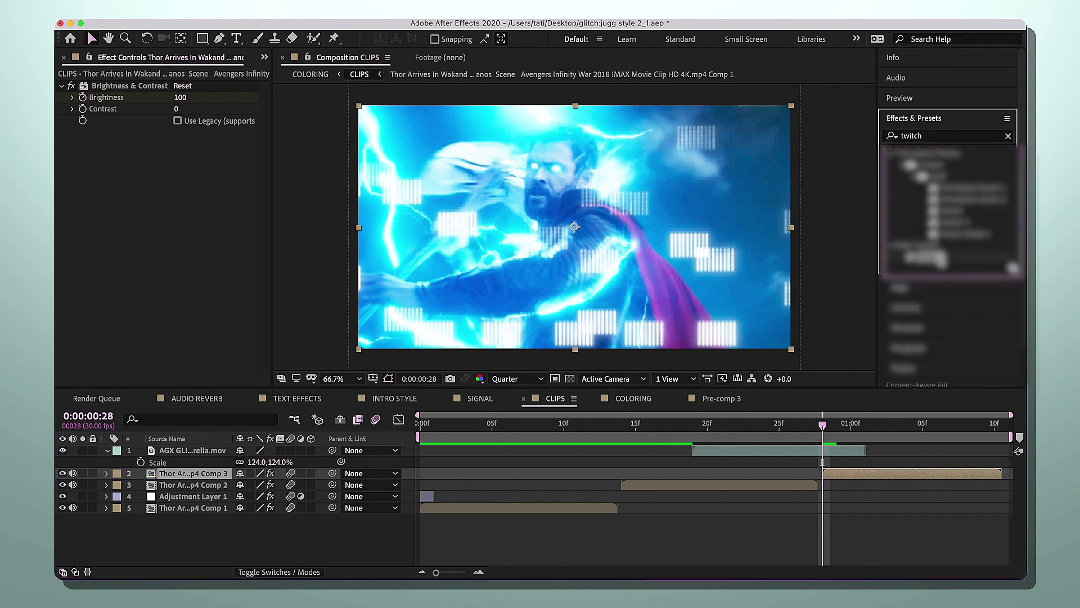
click(1008, 136)
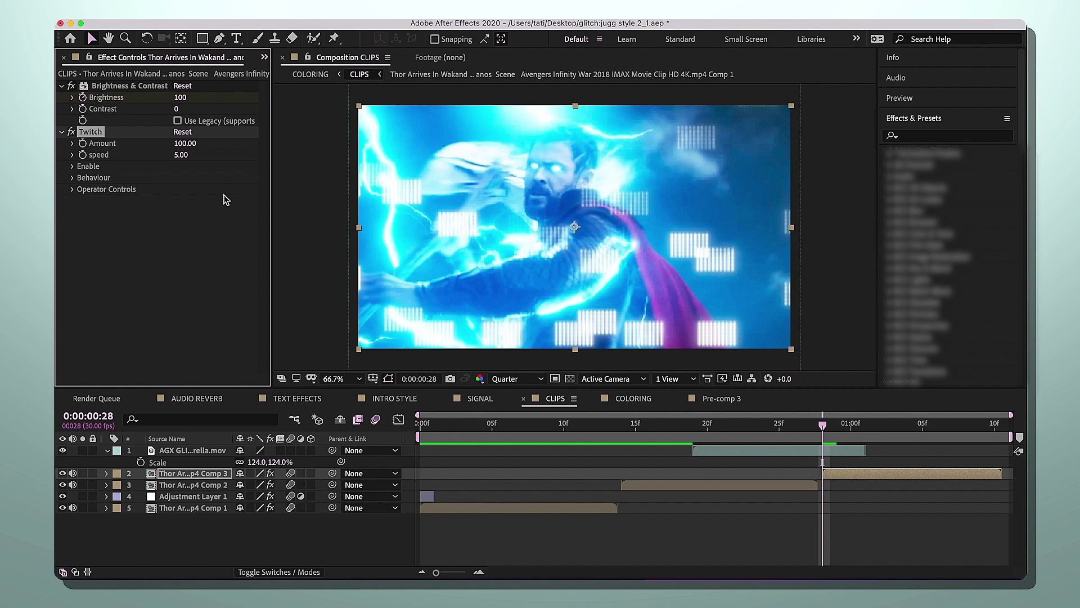
- Set the third clip's Twitch Amount to 170 and its speed to 40
click(185, 144)
text(170)
key(Return)
click(182, 155)
text(40)
key(Return)
- Enable Slide as the only active operator of the third clip's Twitch effect
click(71, 167)
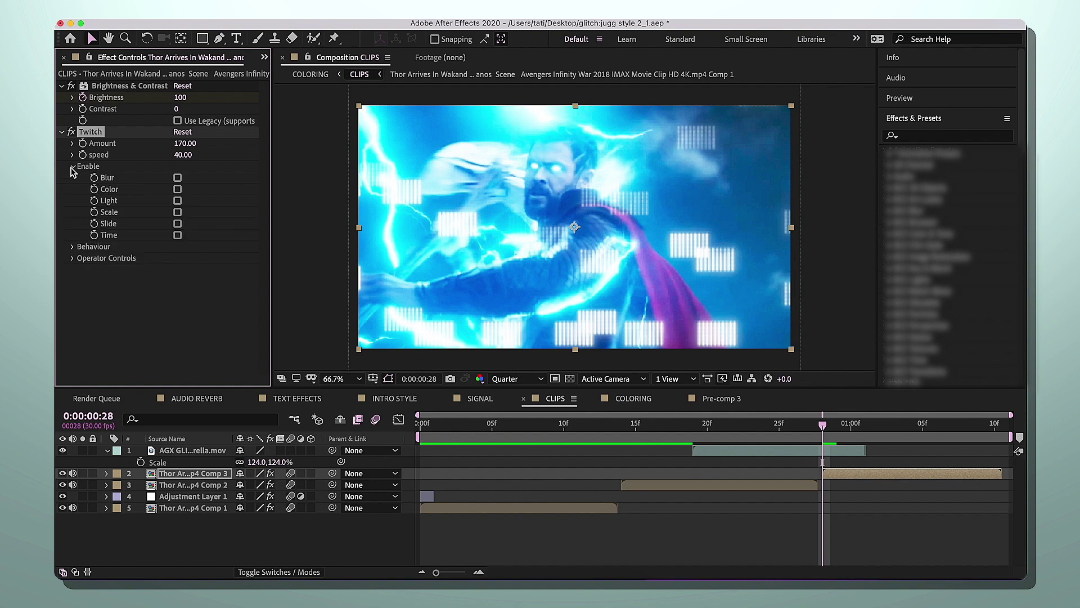
click(177, 224)
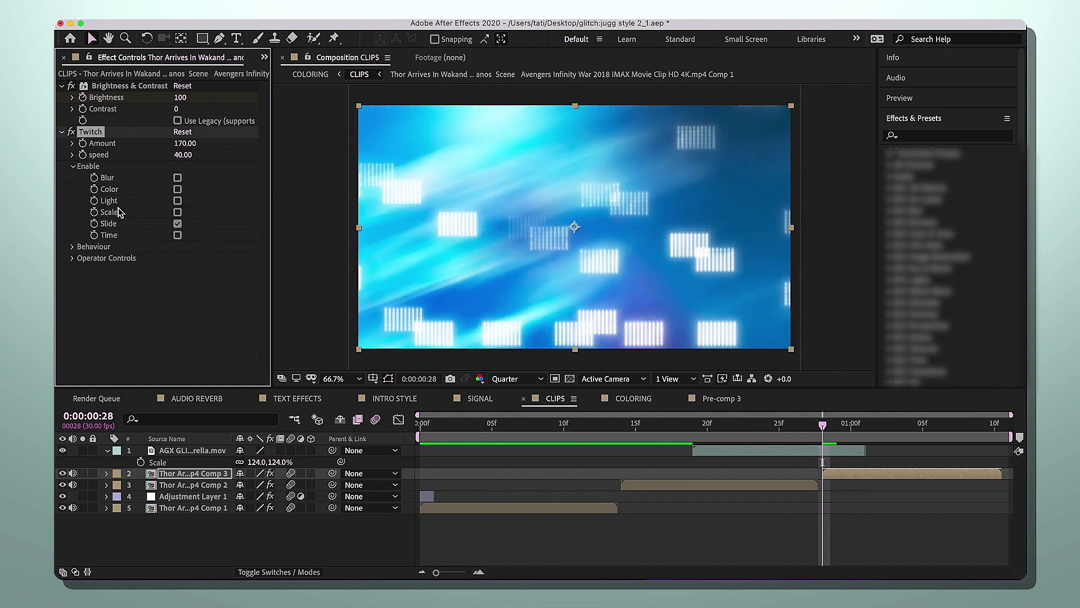
click(177, 201)
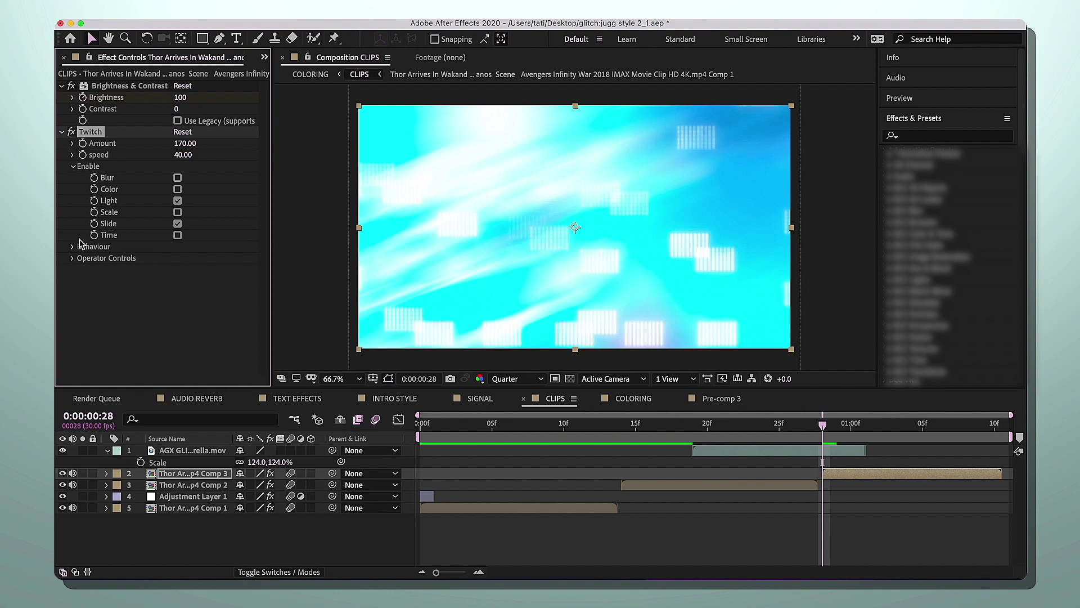
click(178, 202)
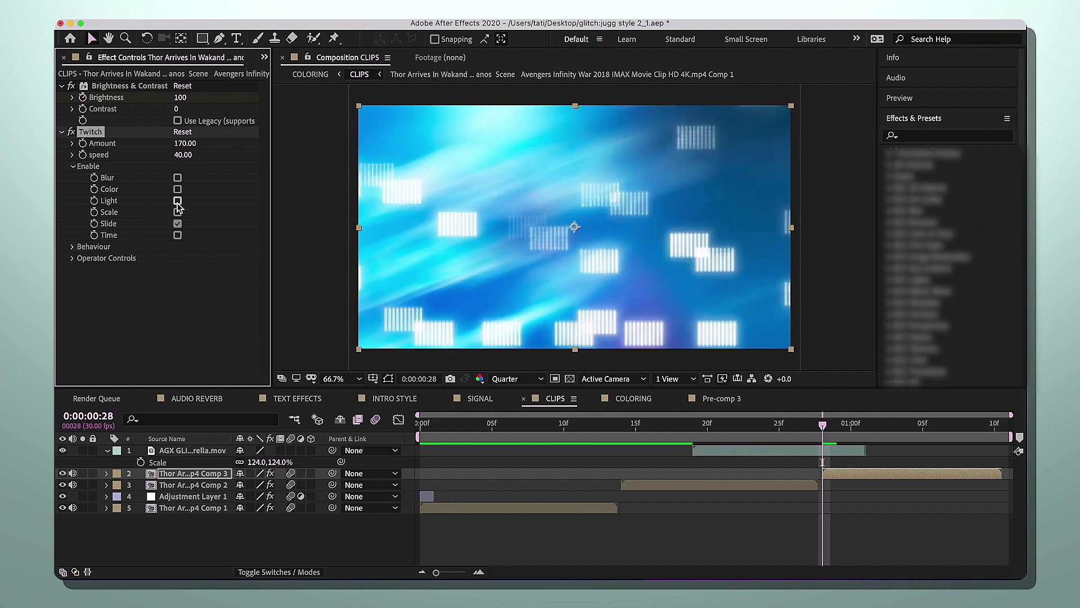
click(177, 210)
- Set the Slide Direction in the Twitch operator controls to 35°
click(72, 258)
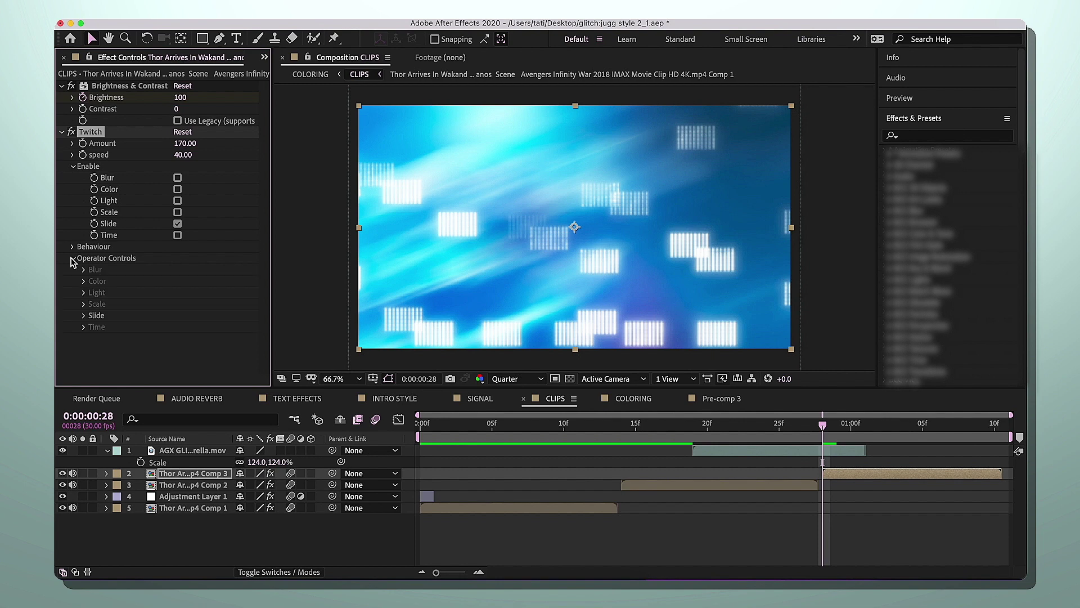
click(84, 317)
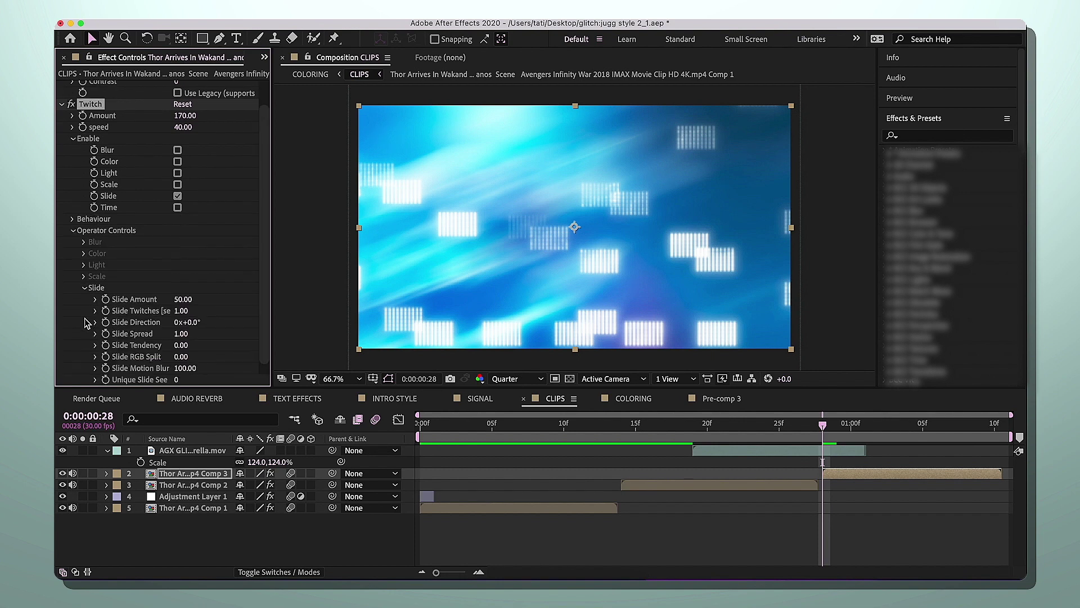
drag(197, 322, 215, 322)
click(196, 323)
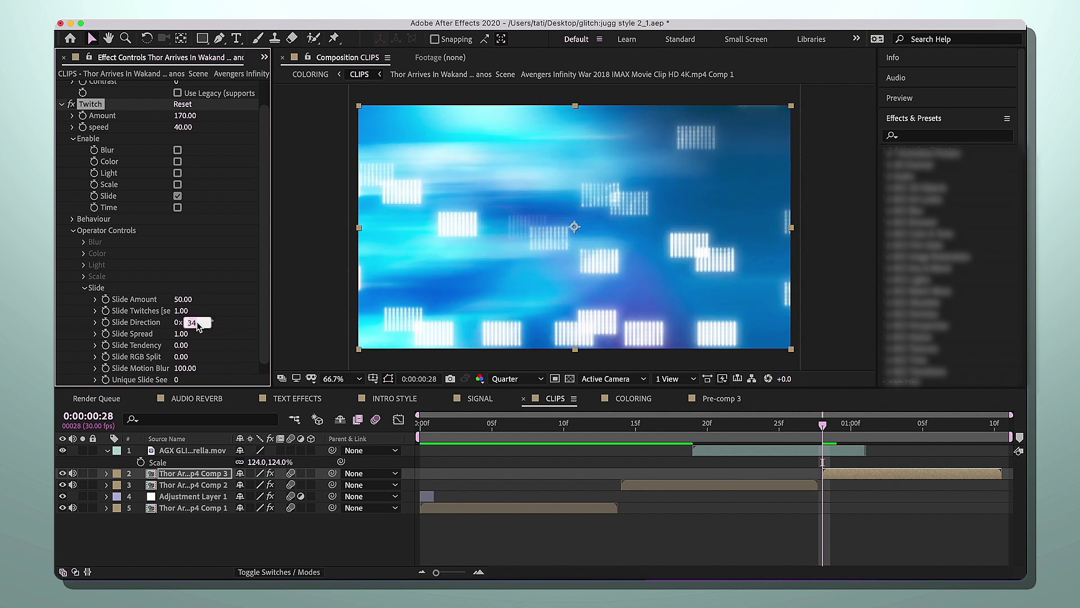
text(35)
key(Return)
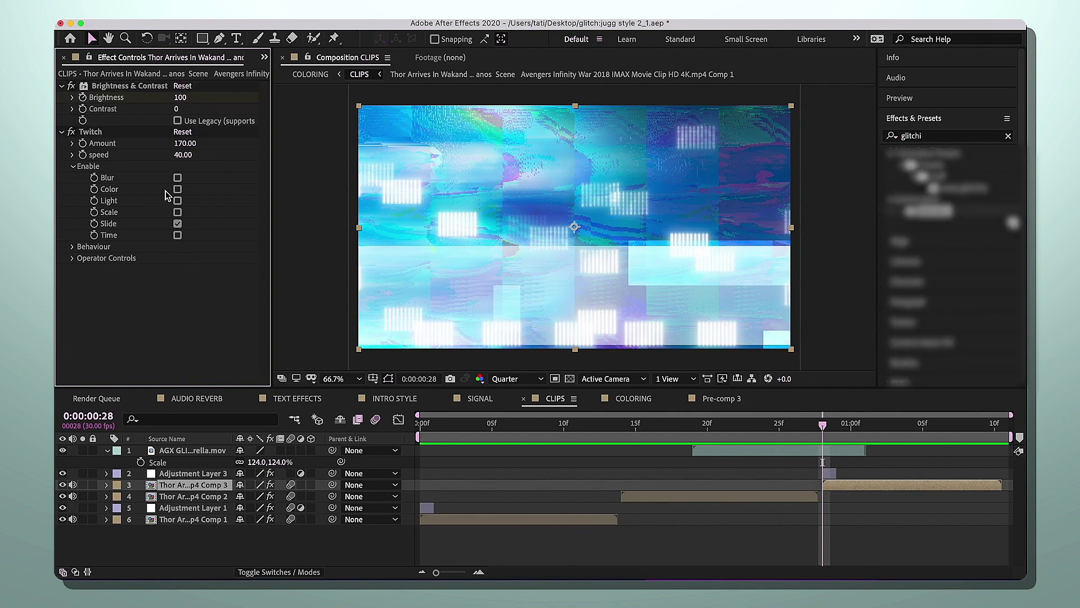
- Add a Twitch Amount keyframe of 170 at 0:00:00:28 on the third clip and reveal the layer's keyframes
click(72, 166)
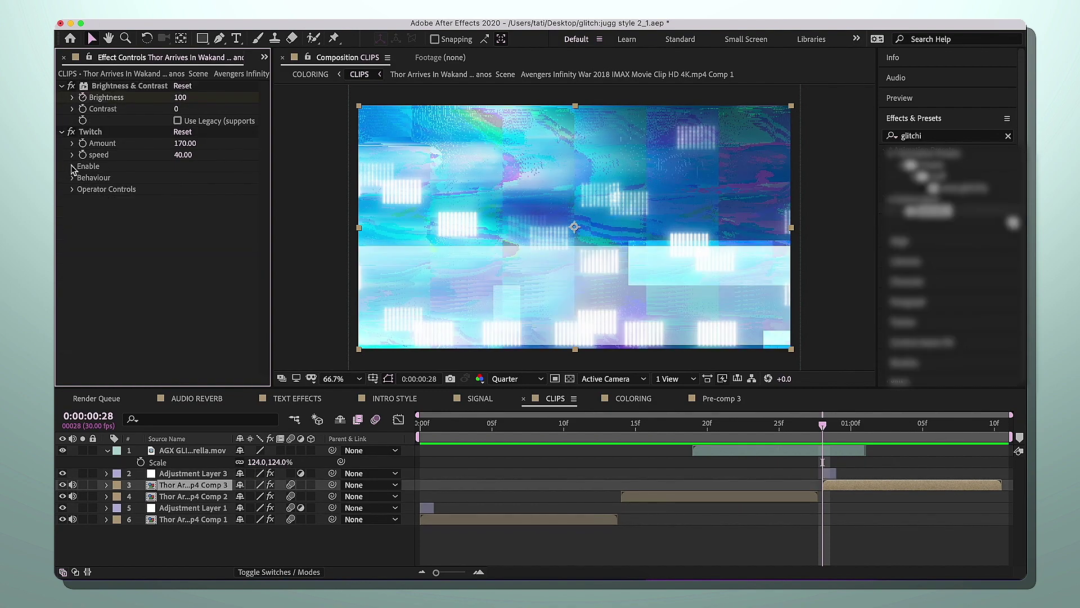
click(82, 145)
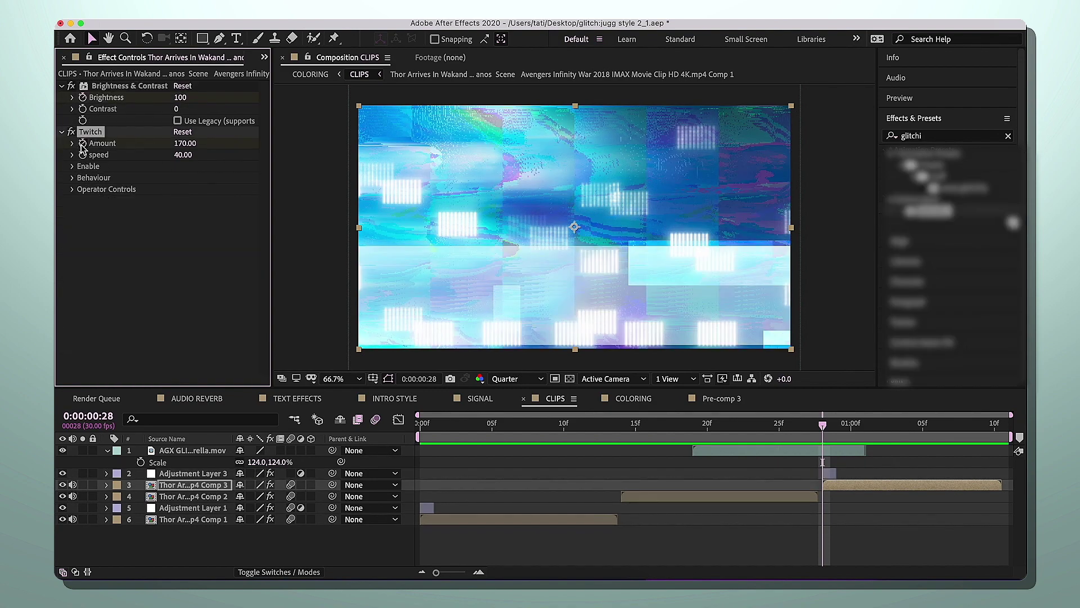
key(u)
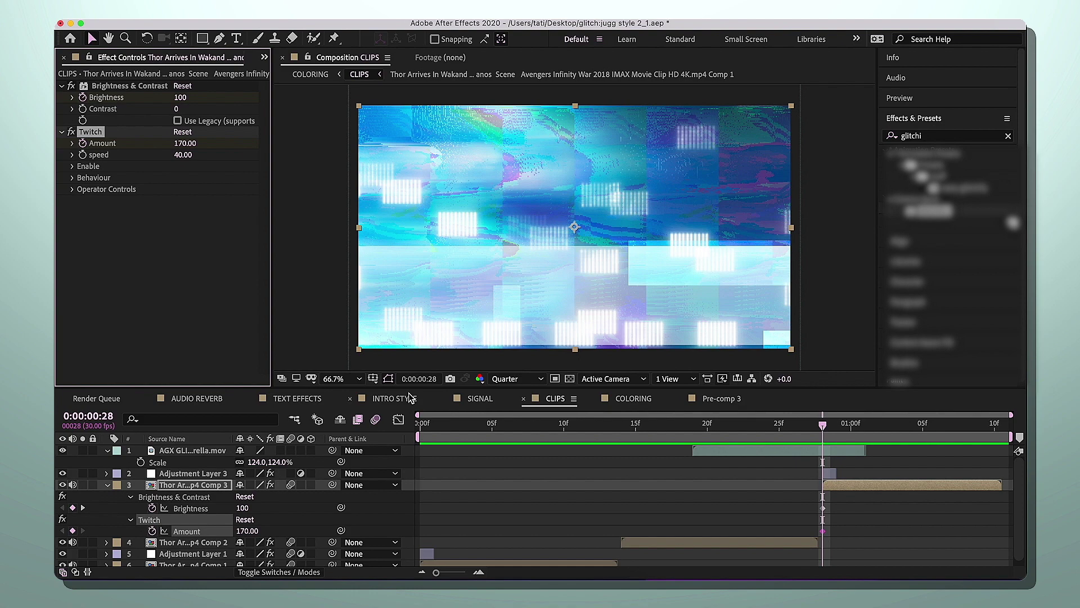
- Add a Twitch Amount keyframe of 0 five frames further on, at 0:00:01:03
key(Page_Down)
key(Page_Down)
key(Page_Down)
key(Page_Down)
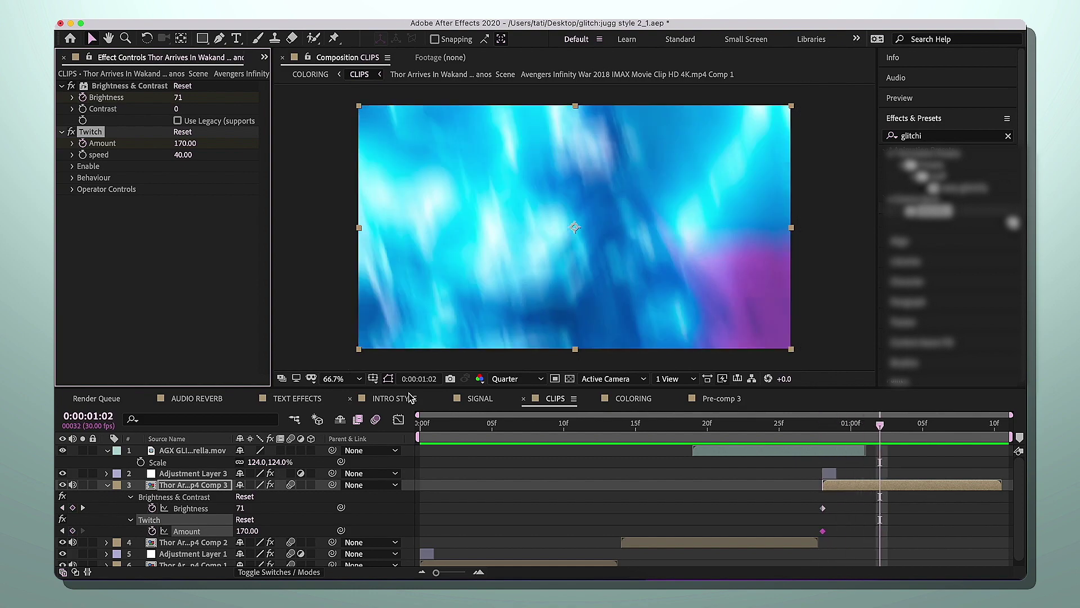
key(Page_Down)
click(184, 143)
text(0)
key(Return)
- Apply Easy Ease to both Twitch Amount keyframes and show them in the Graph Editor
drag(794, 529, 955, 537)
key(F9)
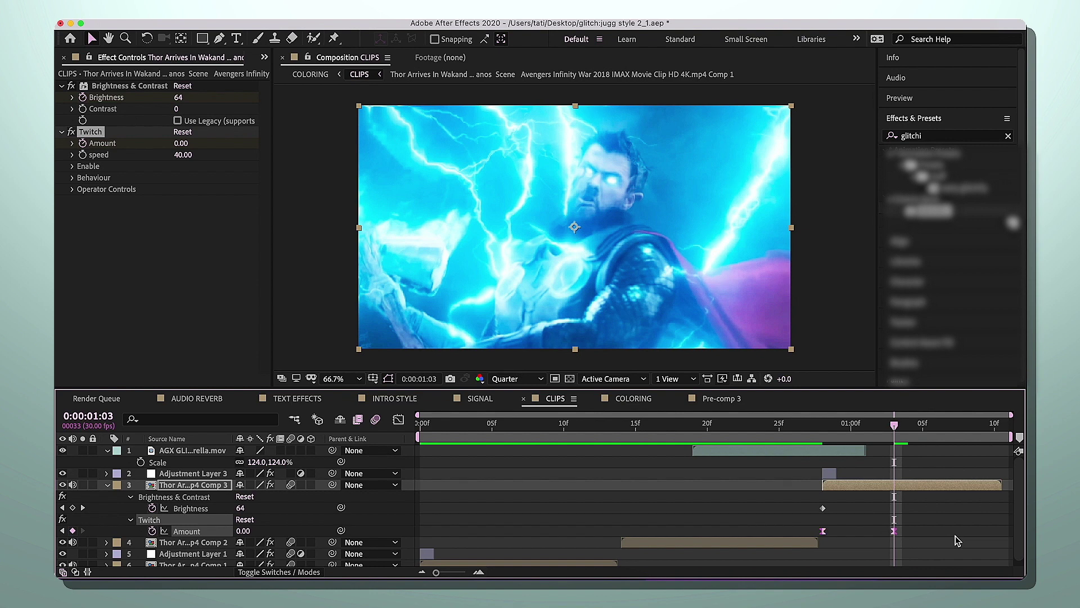
click(397, 421)
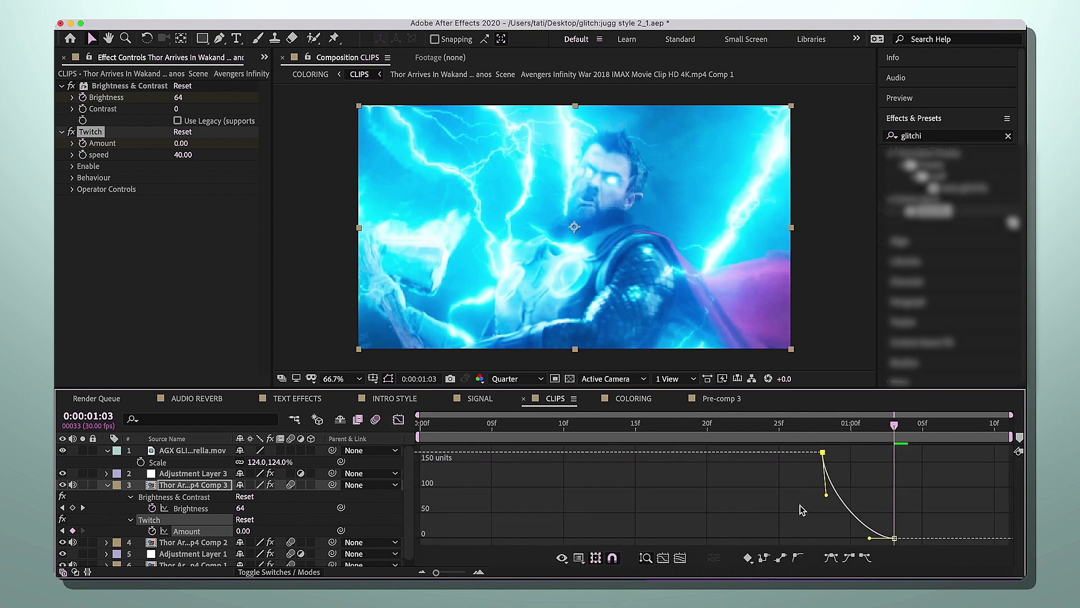
- Steepen the initial drop of the Twitch Amount curve by extending the first keyframe's handle downward
drag(826, 495, 826, 531)
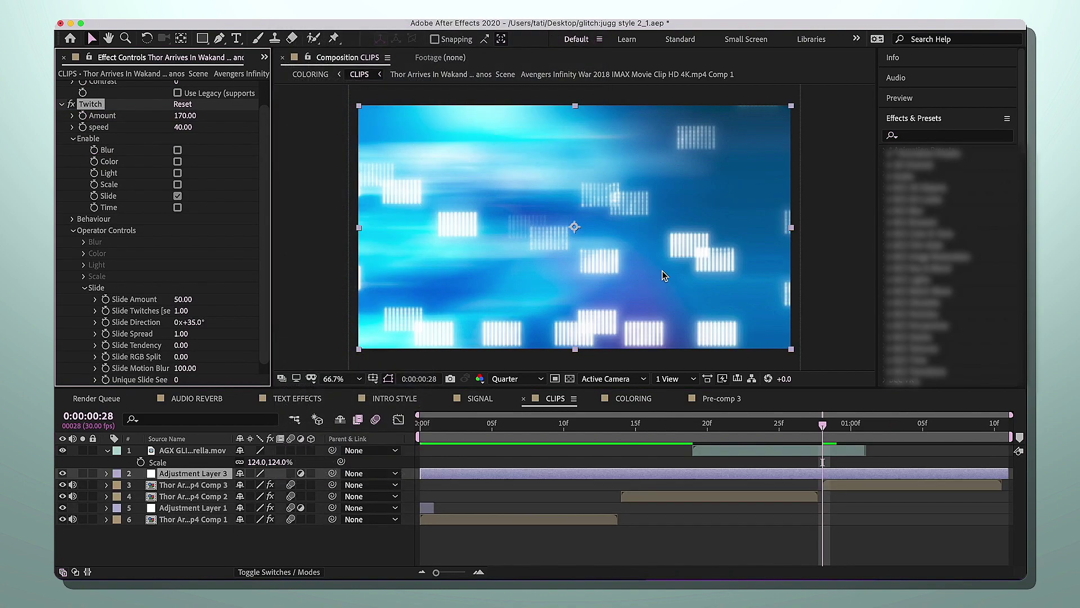
- Trim Adjustment Layer 3 to the single frame at 0:00:00:28, deleting the portions before and after it
click(754, 484)
key(super+shift+d)
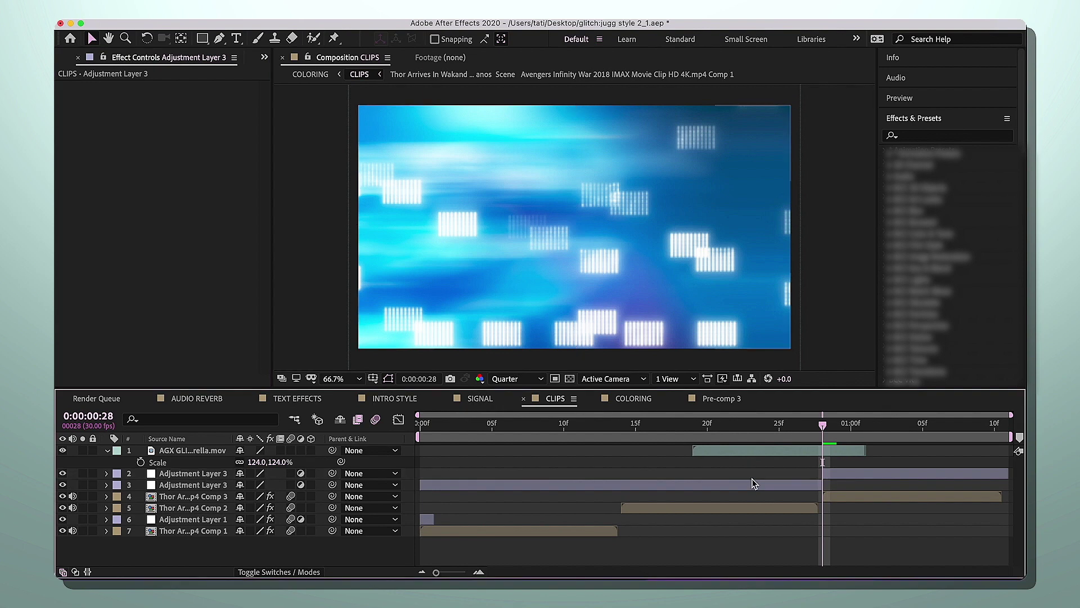
key(Page_Down)
click(781, 485)
key(Delete)
click(898, 474)
key(super+shift+d)
key(Delete)
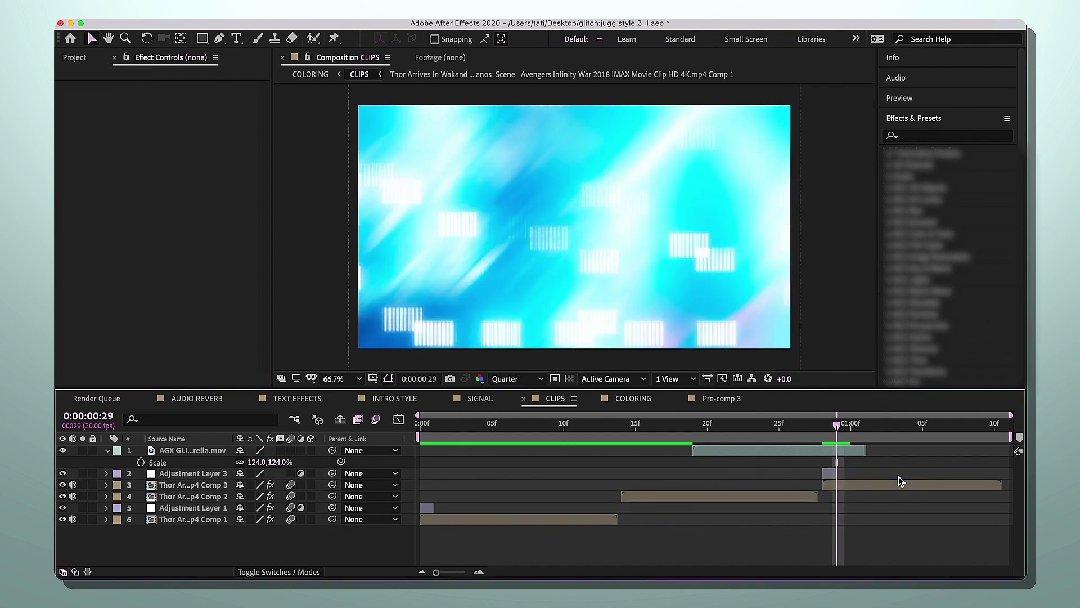
- Apply the Glitchify effect to the one-frame Adjustment Layer 3 and switch off the visibility of the AGX glitch overlay
key(Page_Up)
click(922, 136)
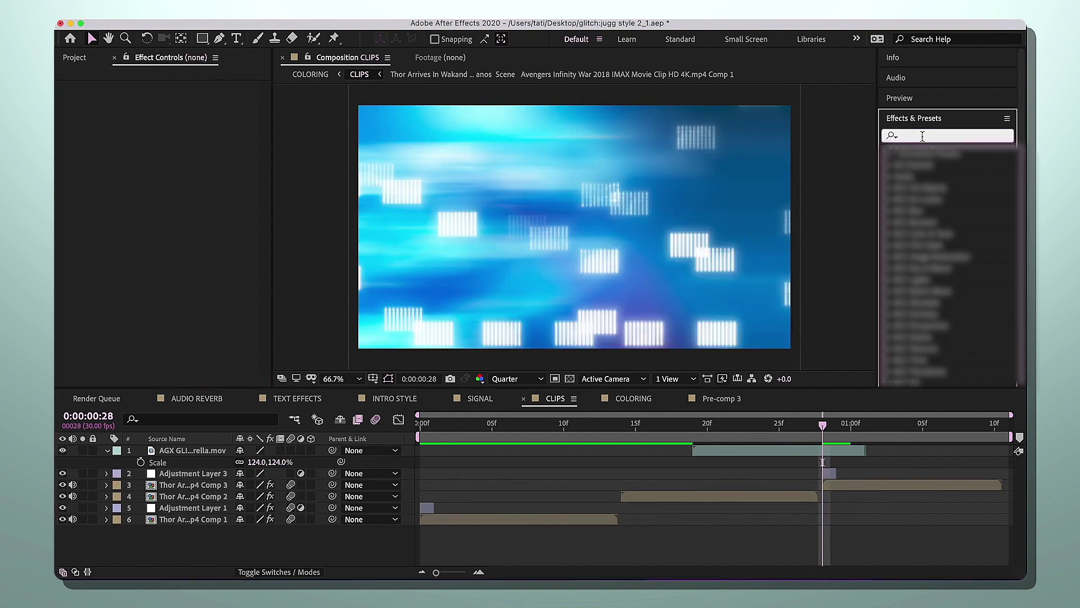
text(glit)
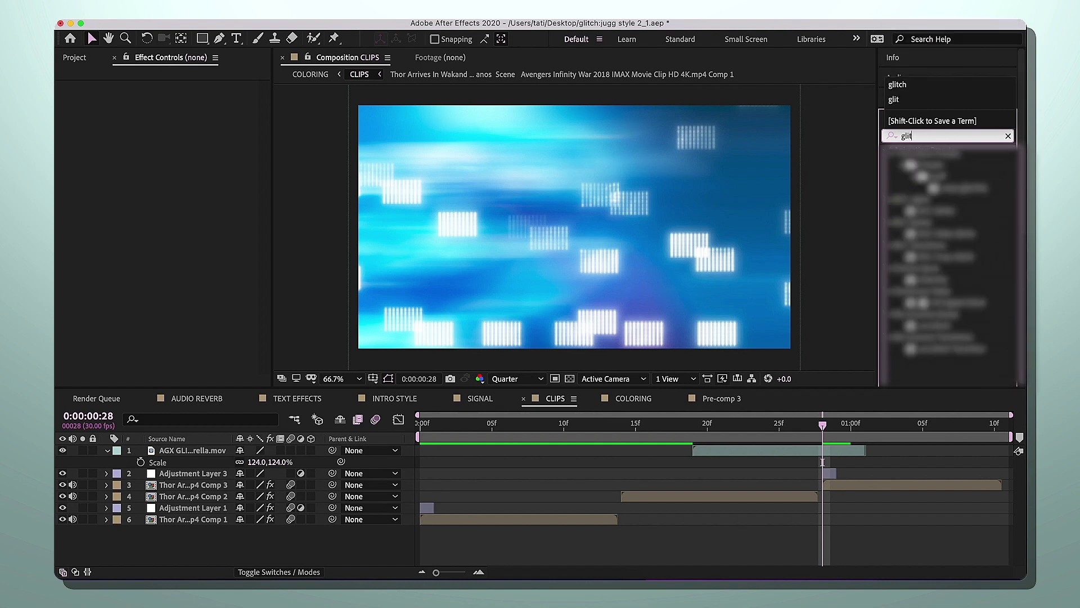
text(chi)
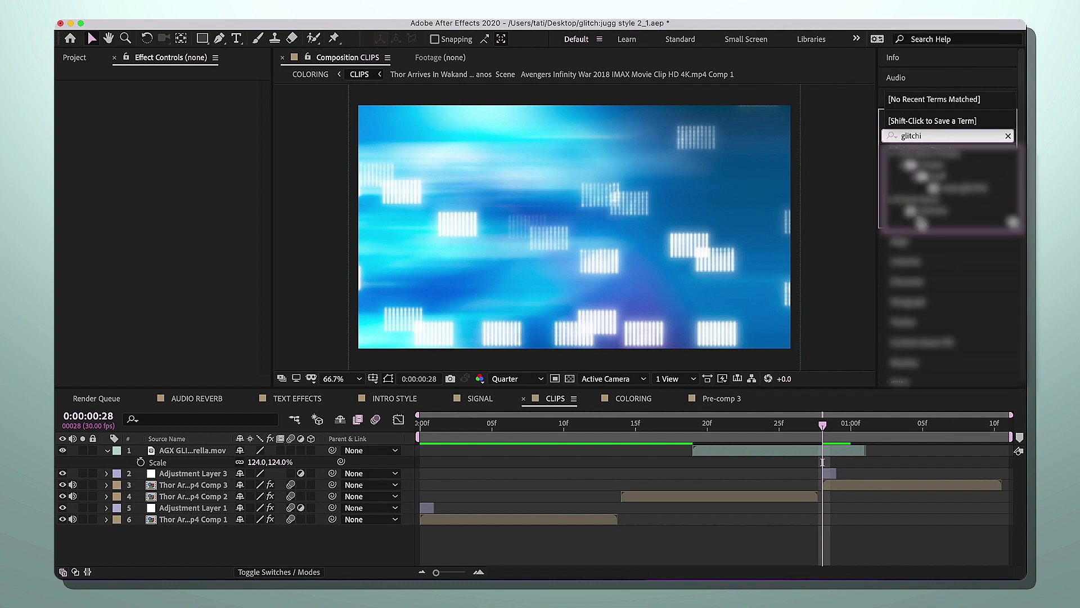
drag(833, 478, 831, 475)
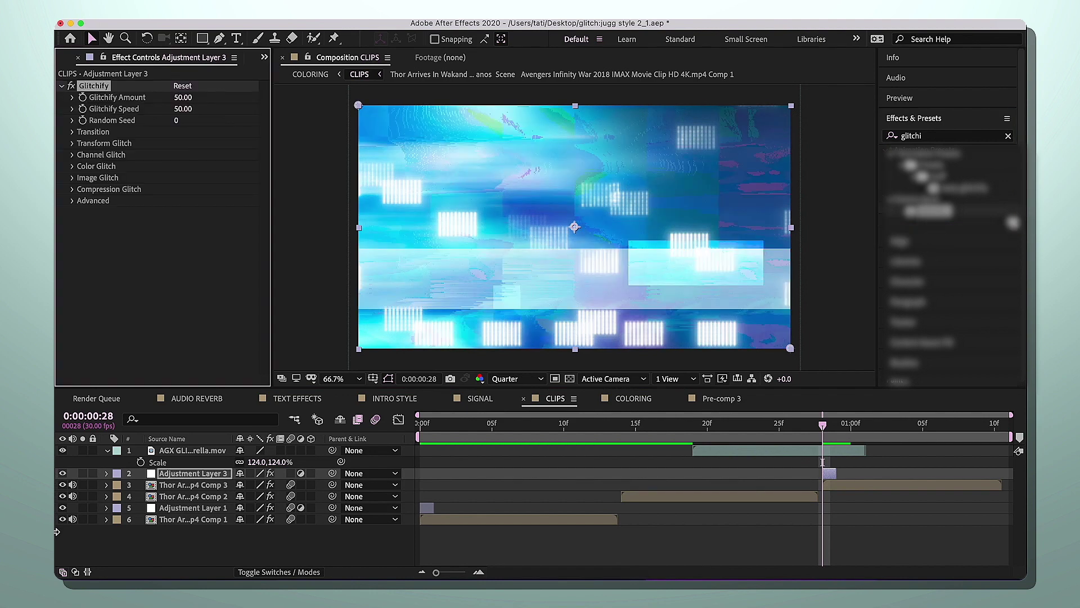
click(62, 450)
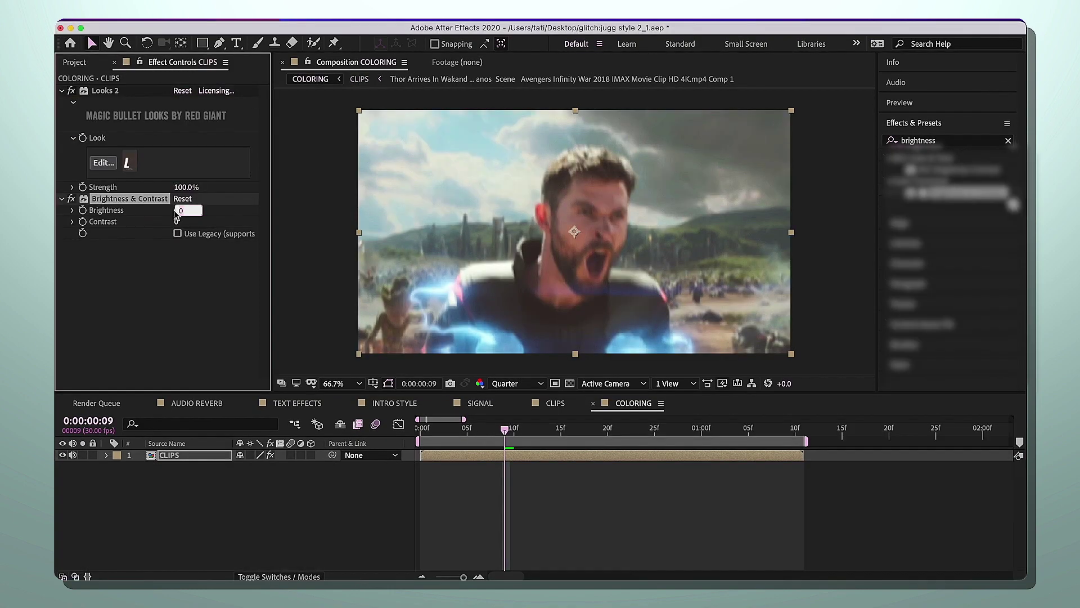
- In the COLORING composition, set the CLIPS layer's Brightness to 15 and adjust the Lightflex Boost in its Magic Bullet look
text(15)
key(Return)
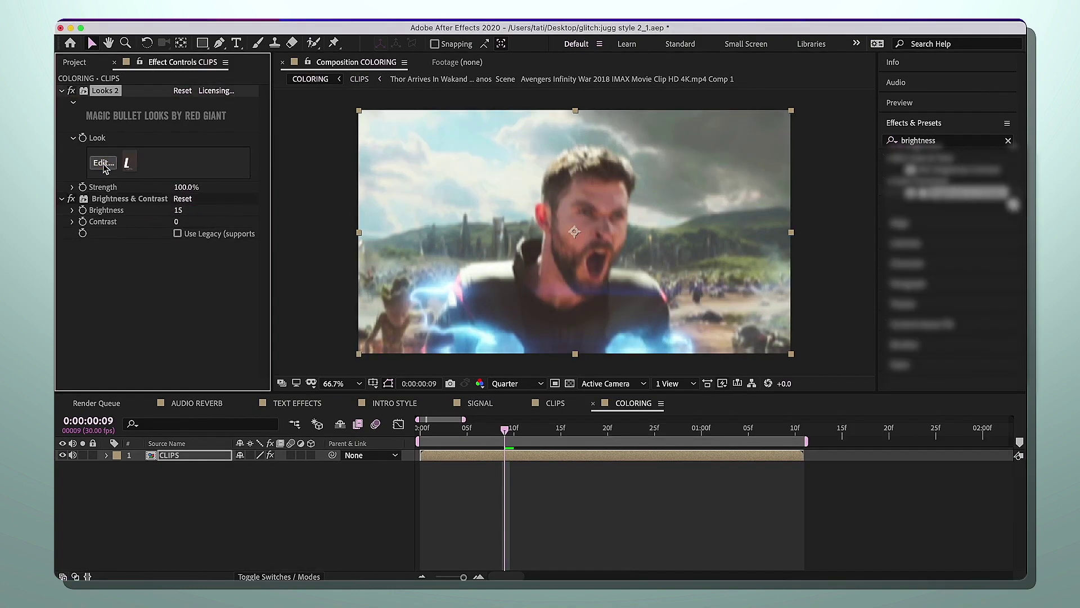
click(104, 164)
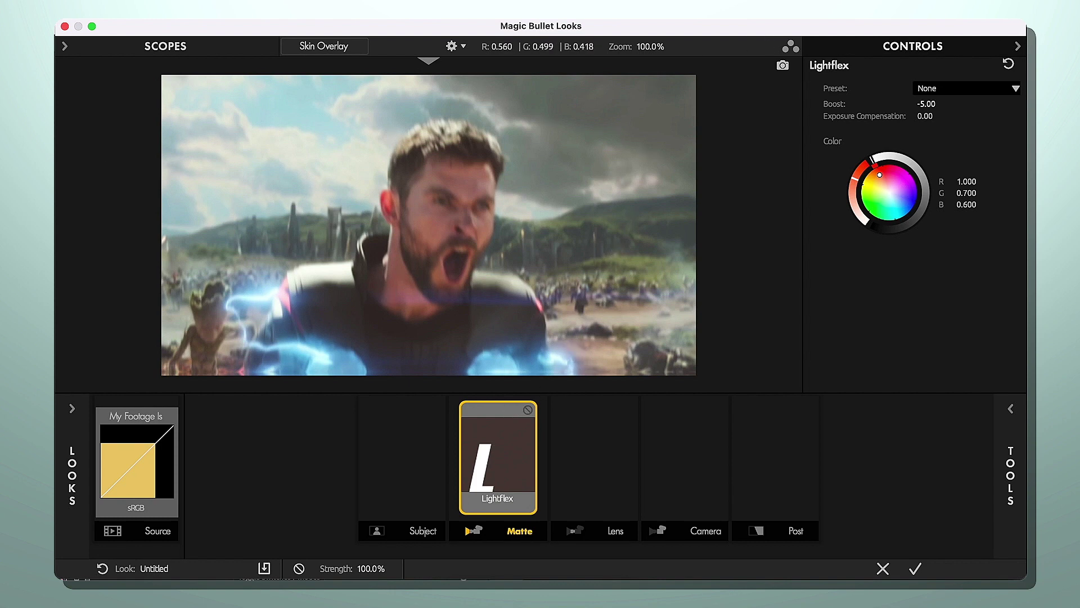
drag(926, 104, 920, 104)
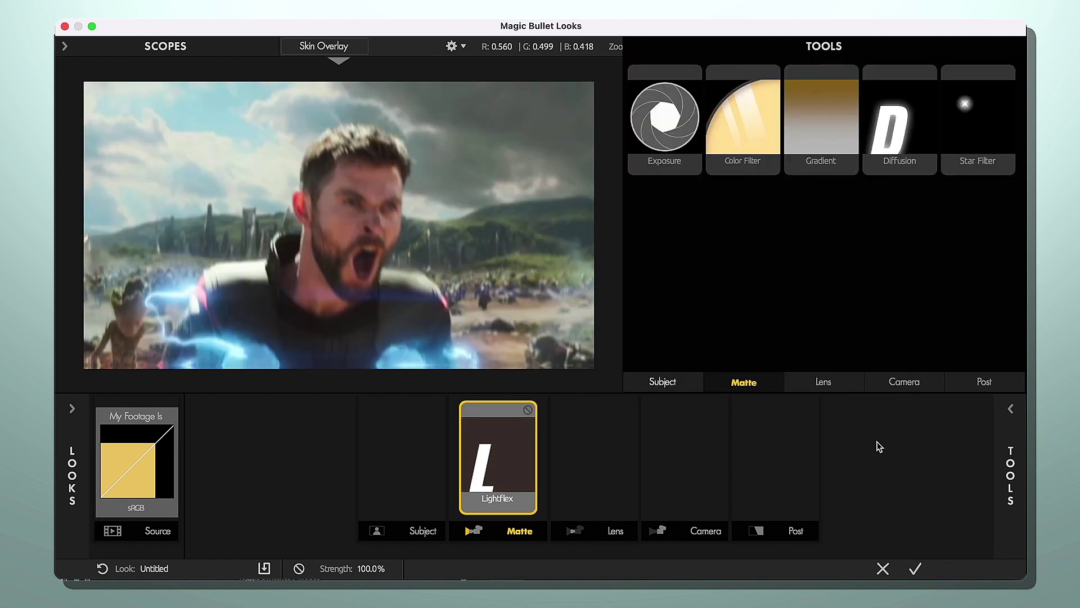
- Add a Curves tool to the look's Camera stage and raise its RGB contrast
click(833, 386)
click(889, 385)
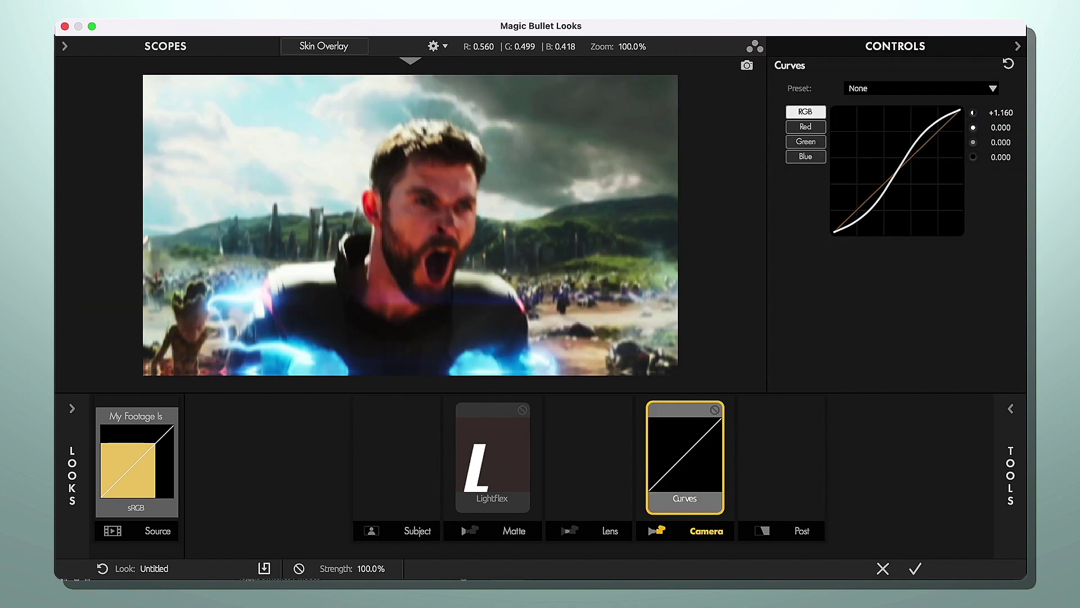
drag(1001, 113, 996, 112)
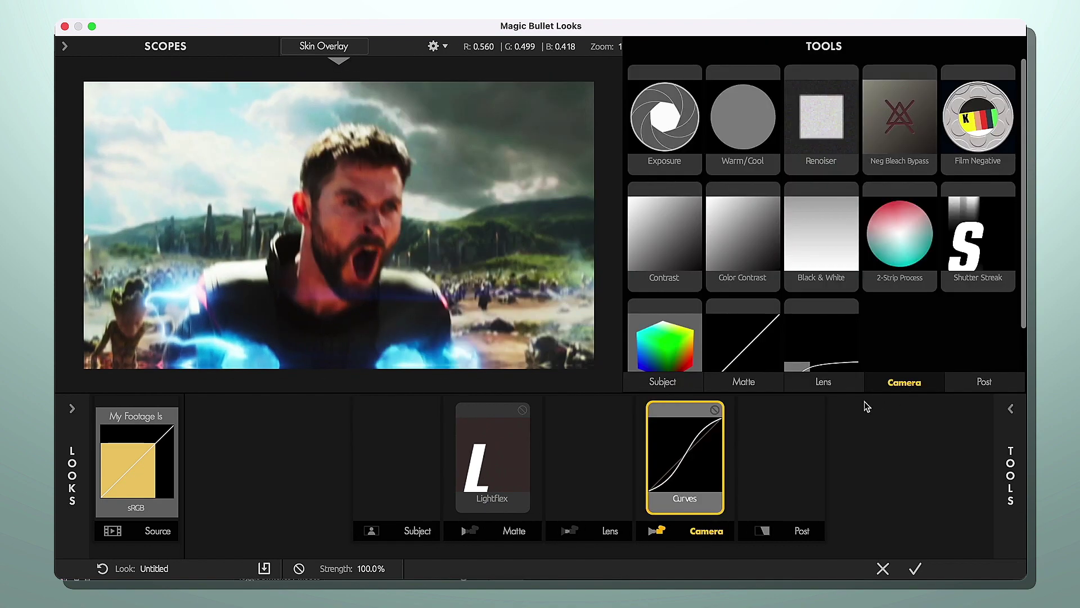
- Add Diffusion to the look's Matte stage and Hue/Saturation with reduced saturation to its Subject stage, and accept the look
click(841, 383)
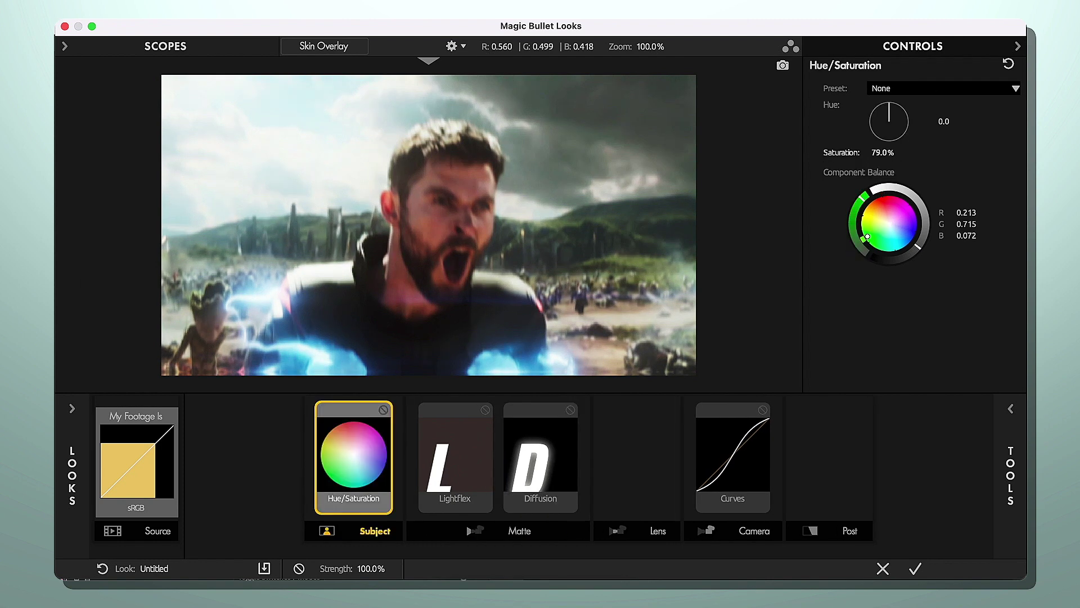
drag(882, 152, 878, 153)
click(916, 568)
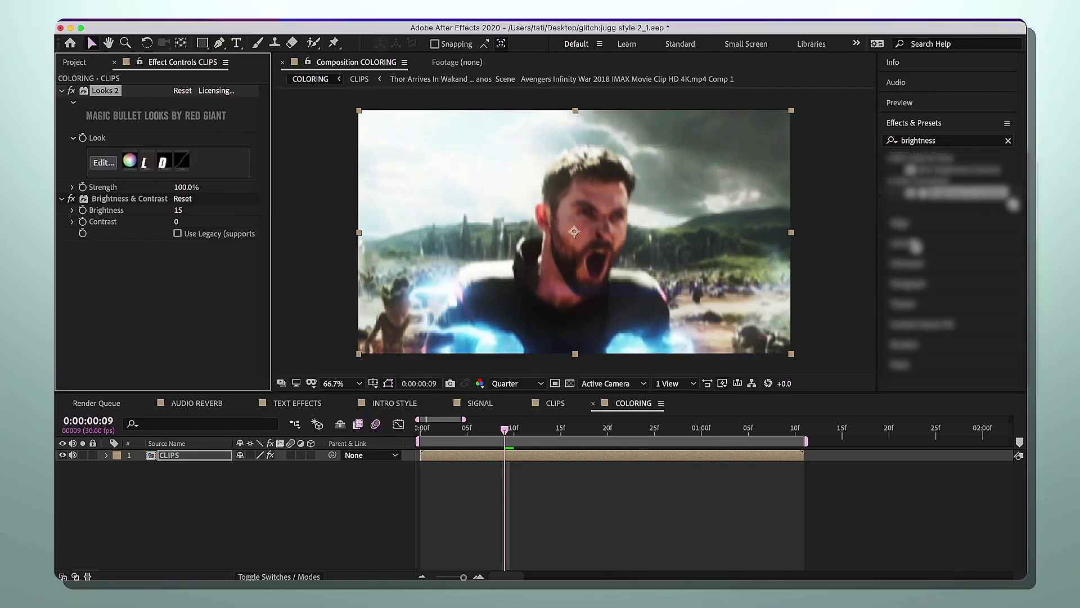
- Search the effects for "bcc fast fi" and apply BCC Fast Film Glow to the CLIPS layer
click(922, 142)
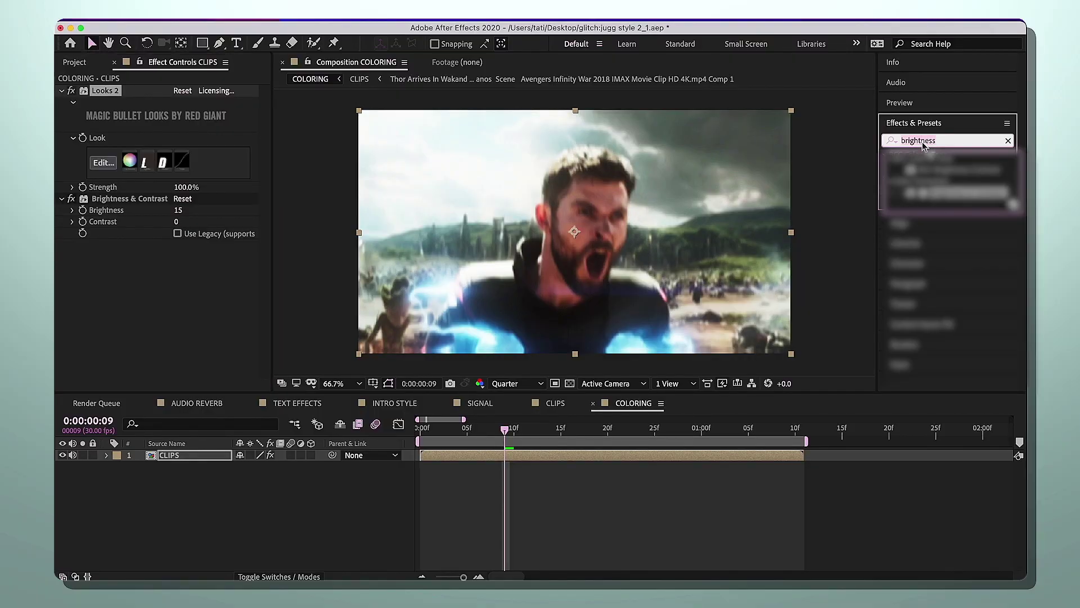
text(bcc)
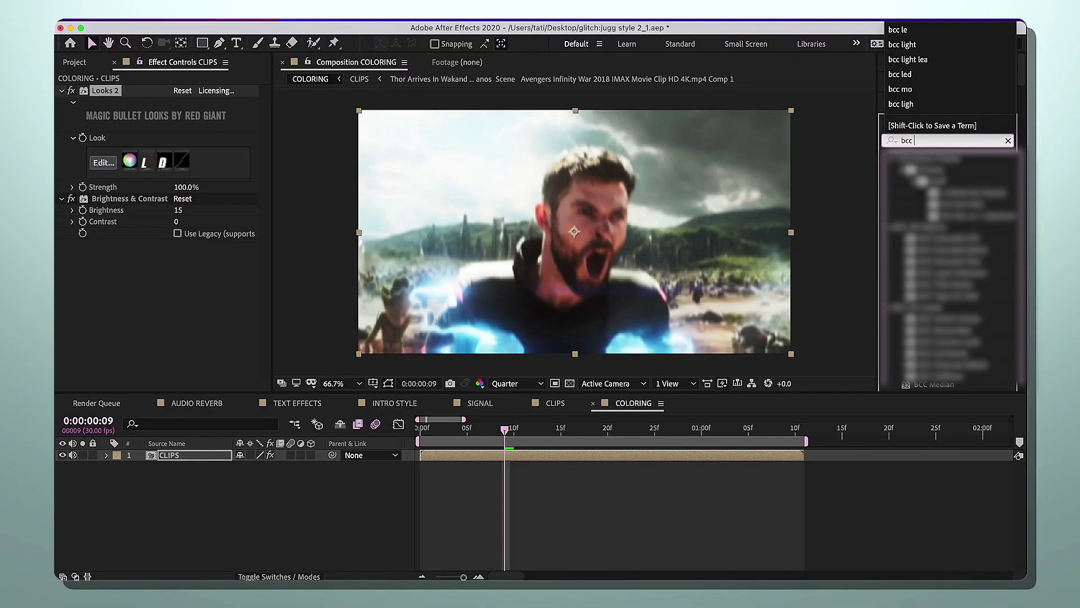
text( fast fi)
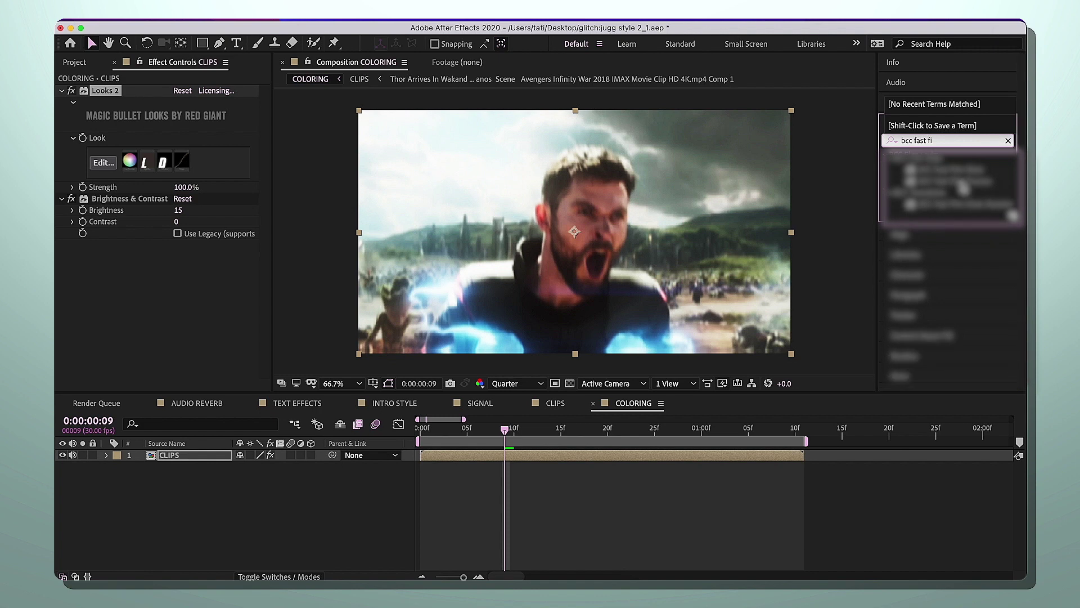
double_click(952, 171)
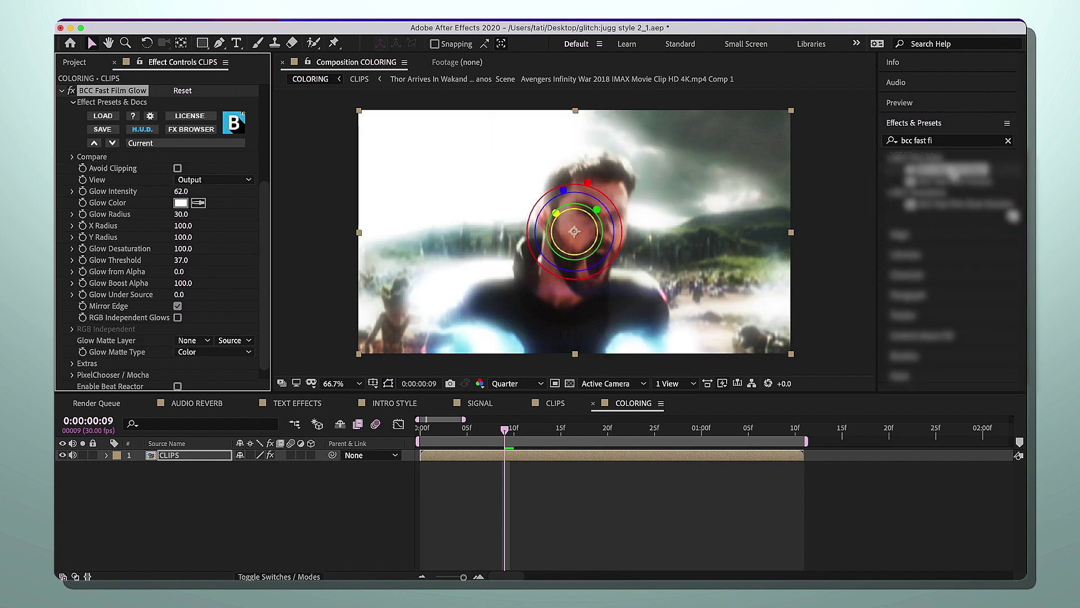
- Set the BCC Fast Film Glow's Glow Intensity to 15 and Glow Radius to 50, and preview the graded composition
click(183, 191)
click(219, 192)
drag(181, 192, 149, 195)
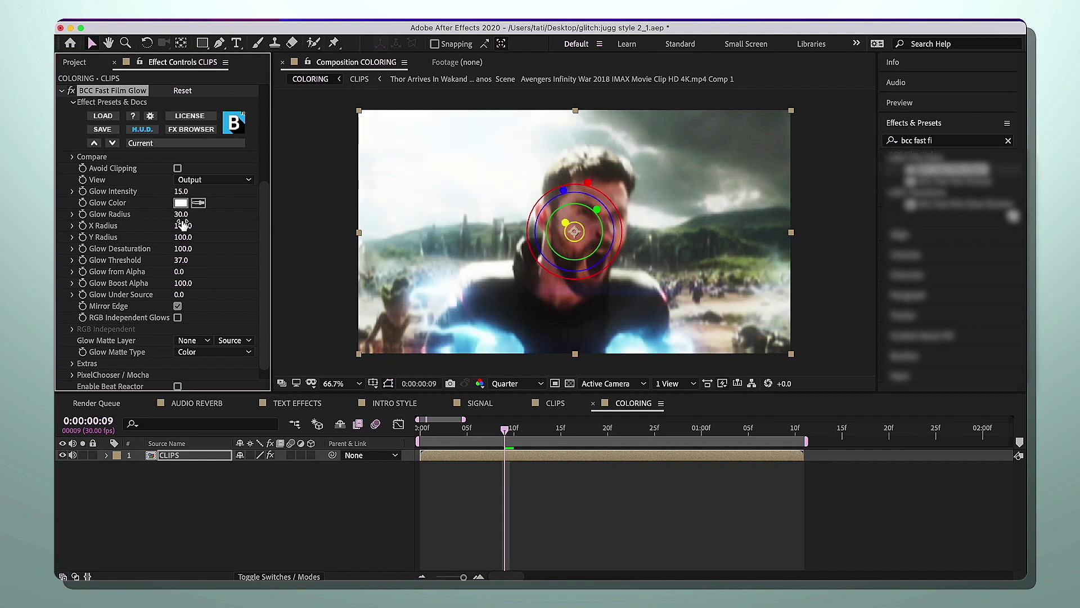
click(181, 213)
text(50)
key(Return)
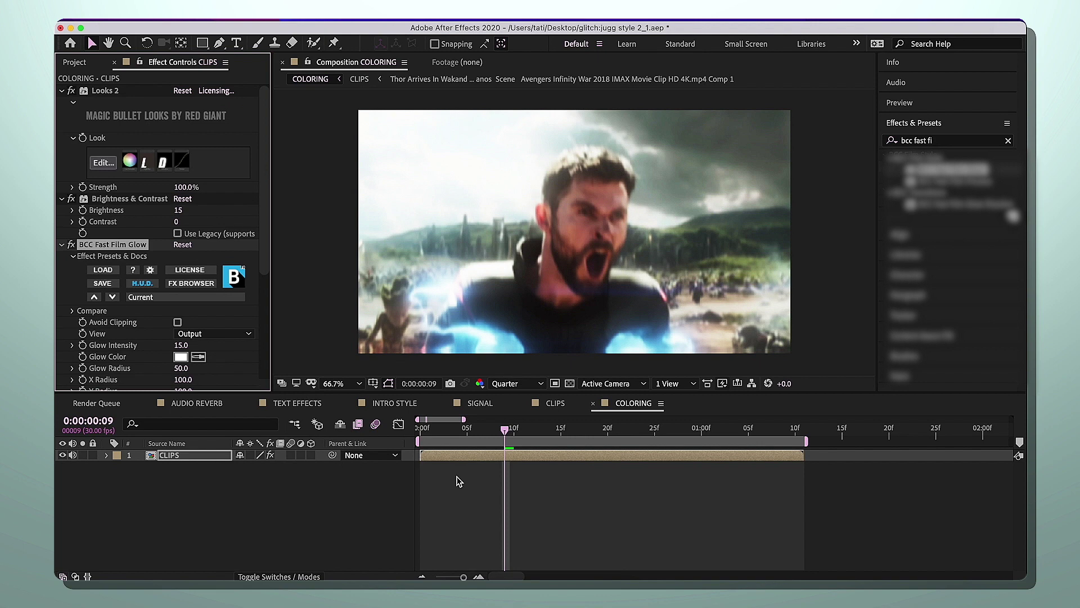
key(space)
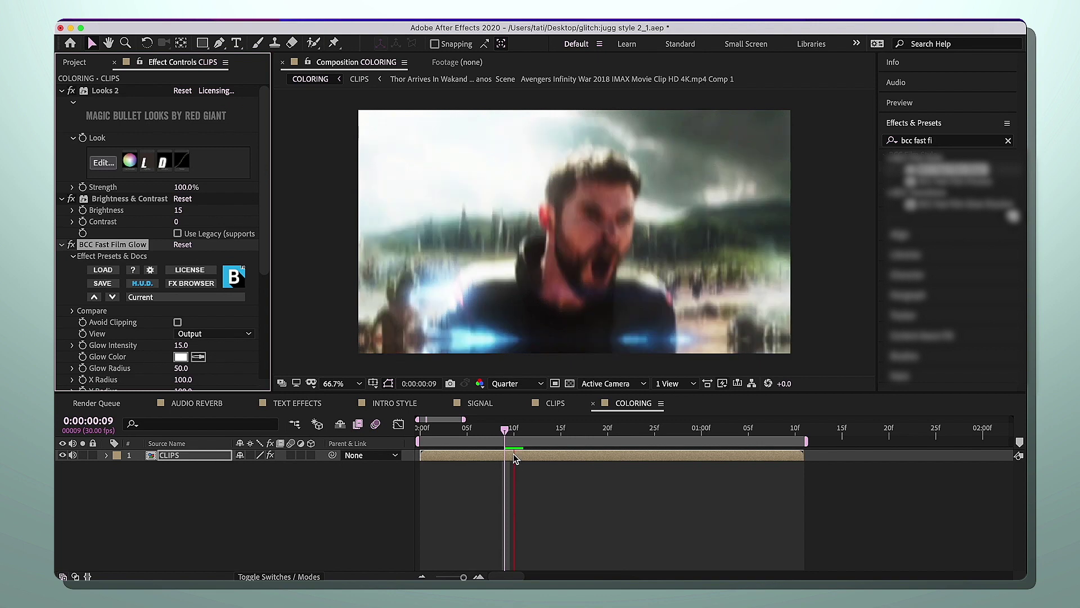